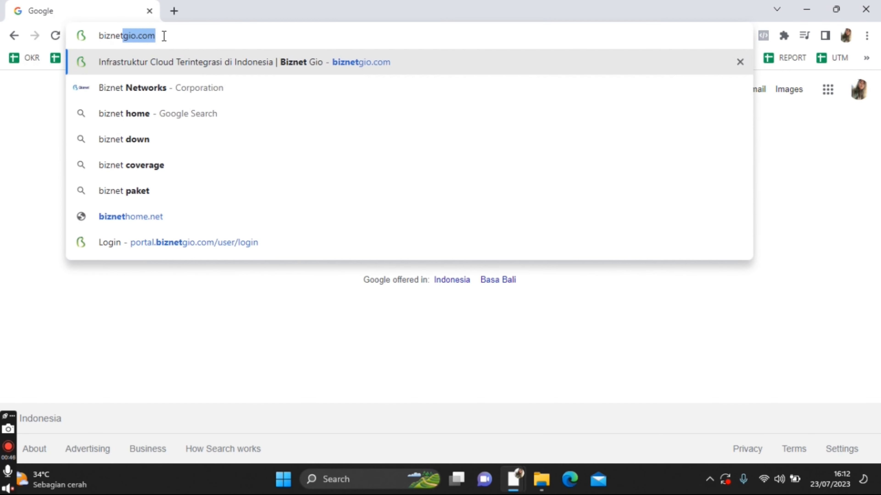
# Go to biznetgio.com in Chrome's address bar
pyautogui.write('gop')
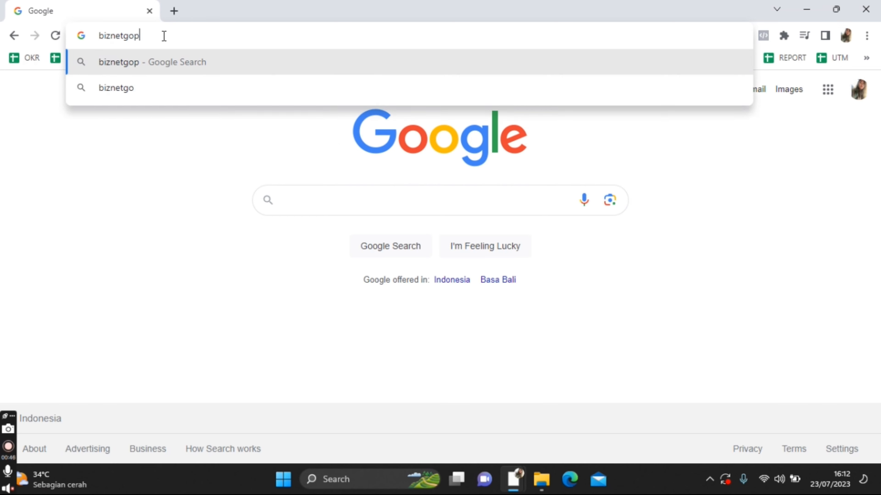
pyautogui.press('BackSpace')
pyautogui.press('BackSpace')
pyautogui.write('io.com')
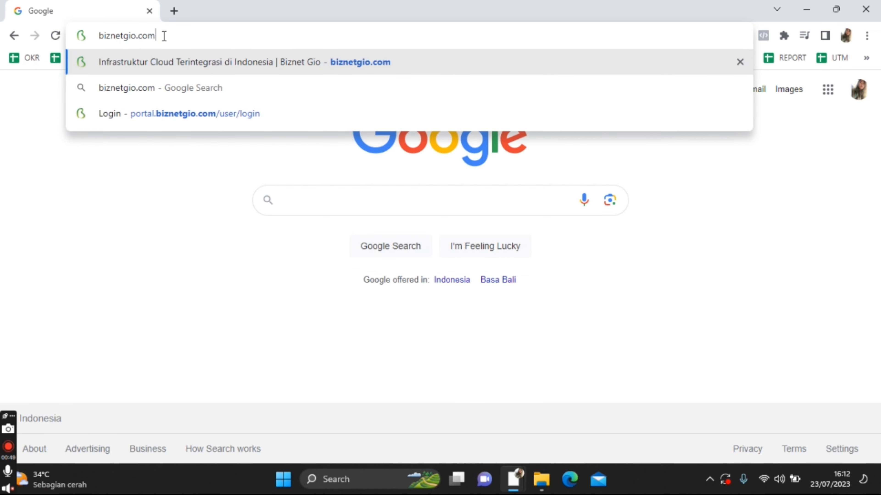
pyautogui.press('Return')
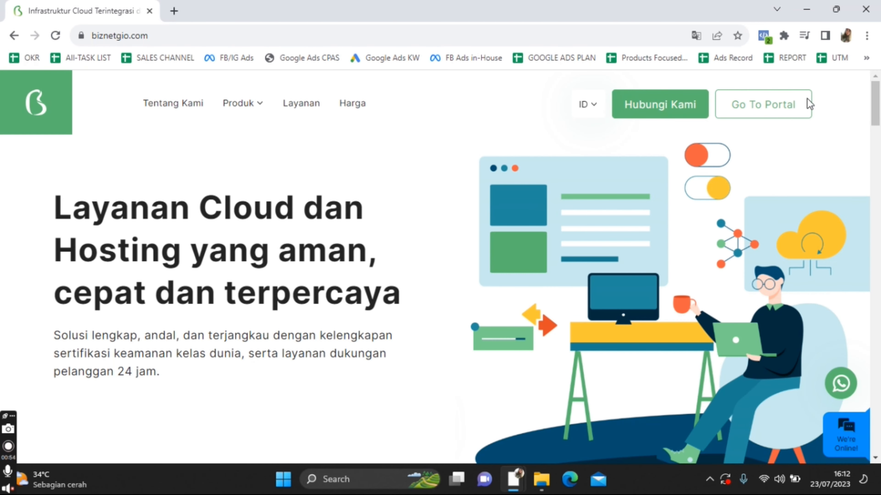
# Open the portal login page and look over the account registration form without submitting it
pyautogui.click(787, 110)
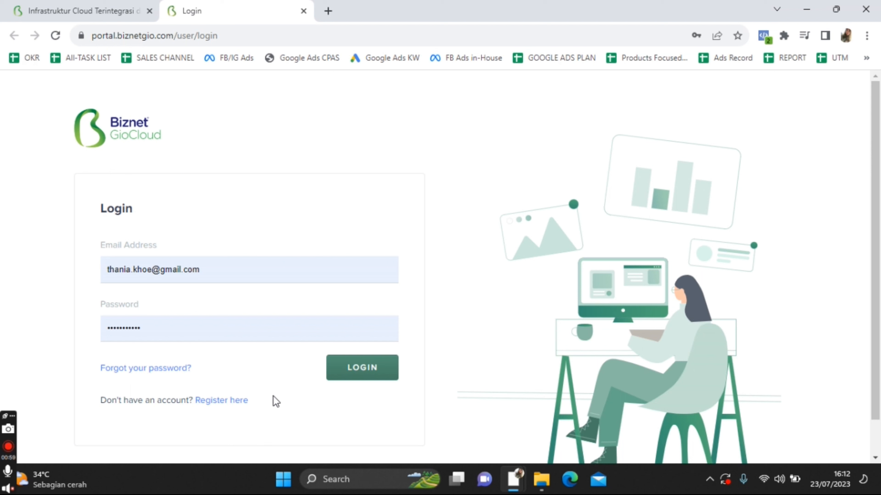
pyautogui.click(237, 402)
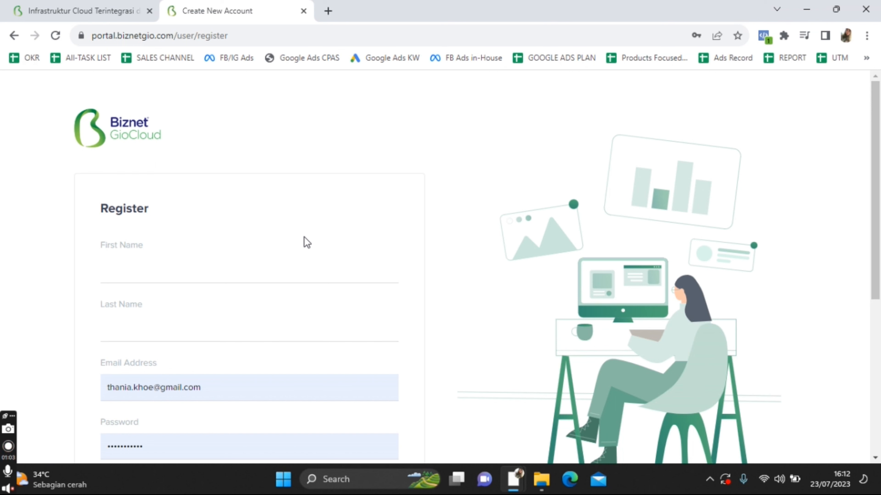
pyautogui.click(164, 274)
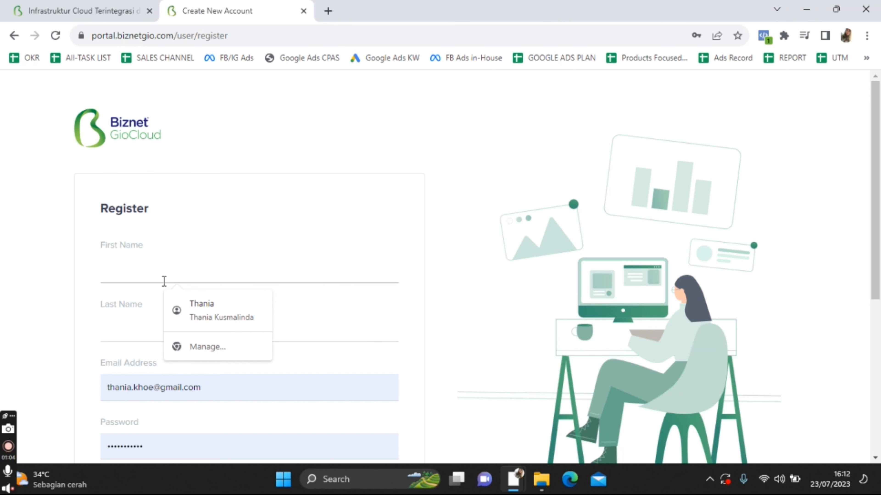
pyautogui.click(83, 321)
pyautogui.scroll(-5, 179, 326)
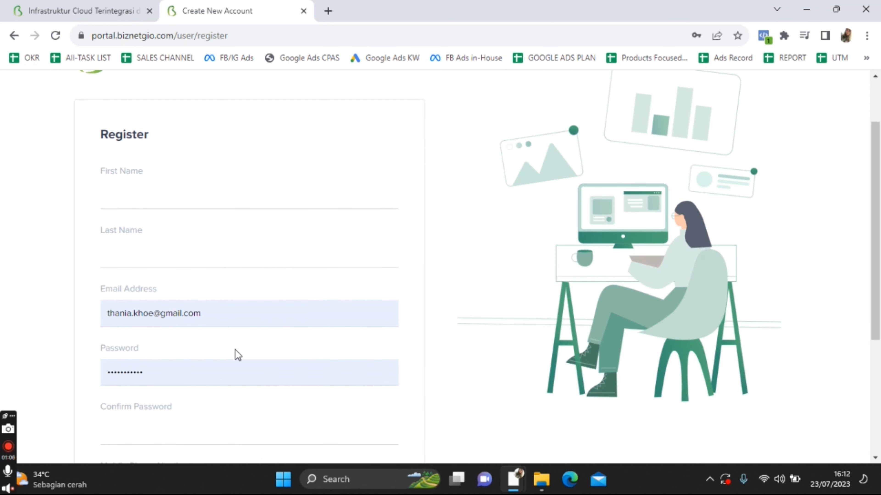
pyautogui.scroll(-3, 237, 354)
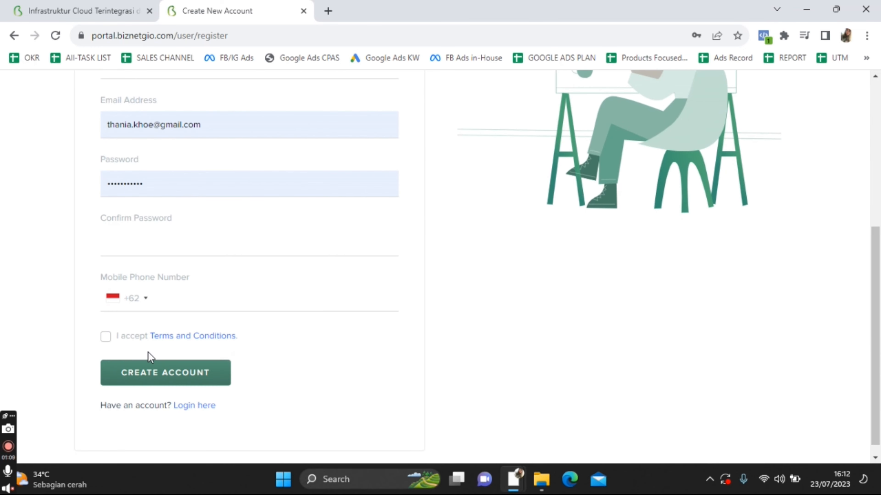
pyautogui.click(105, 340)
pyautogui.click(105, 338)
# Return to the login page and sign in with the saved credentials
pyautogui.scroll(8, 228, 294)
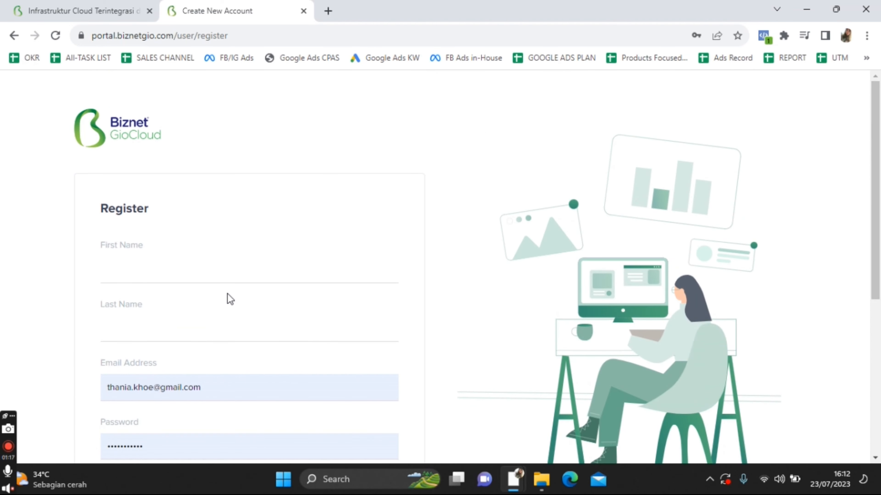
pyautogui.scroll(-8, 252, 316)
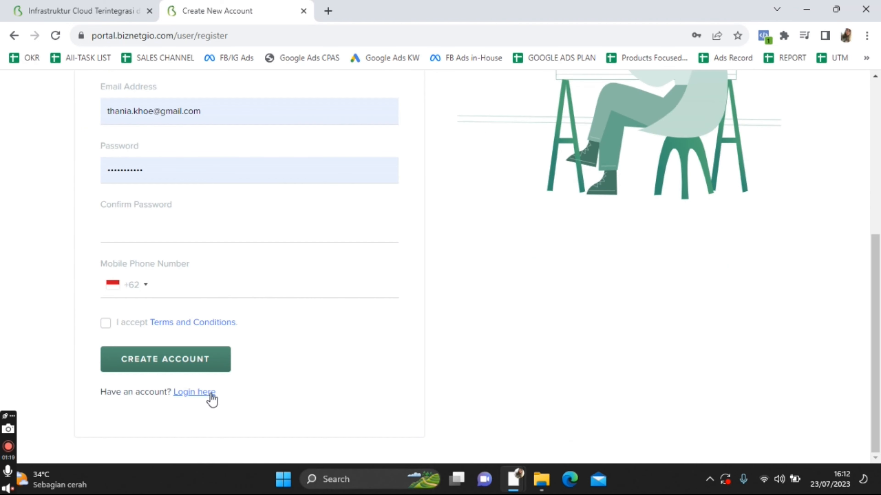
pyautogui.click(198, 393)
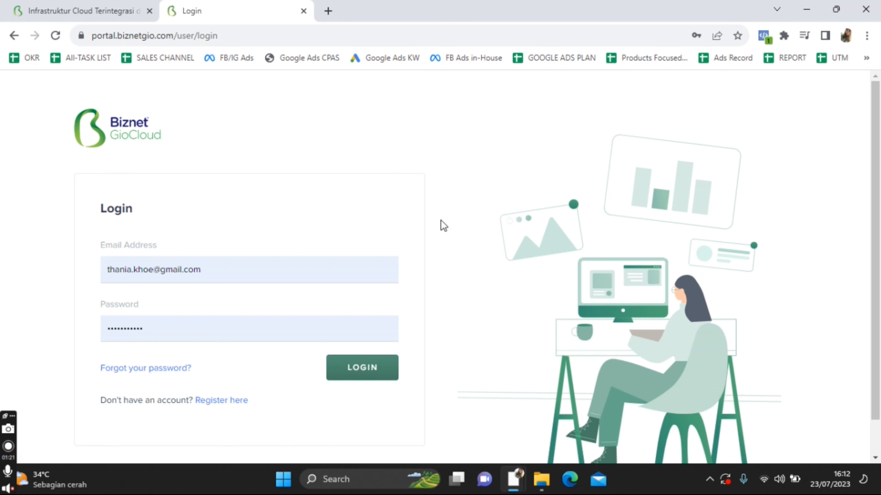
pyautogui.click(364, 370)
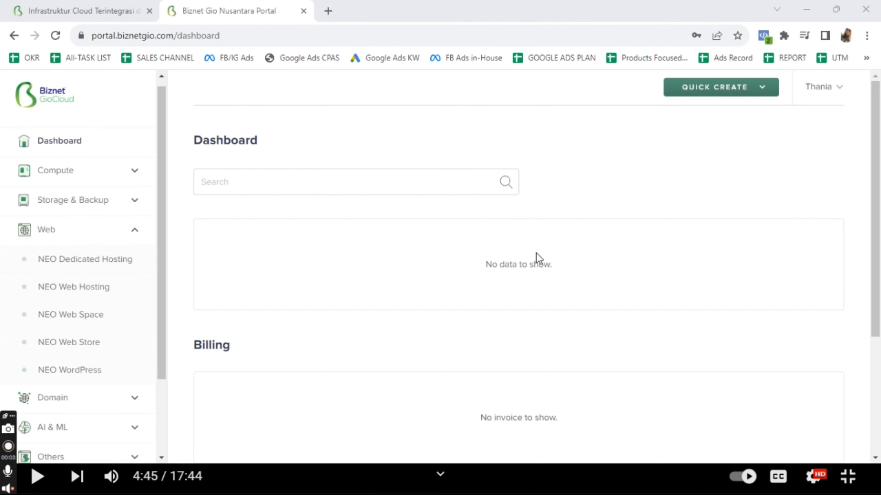
# Go to NEO WordPress under the Web services group and start a new instance
pyautogui.click(134, 230)
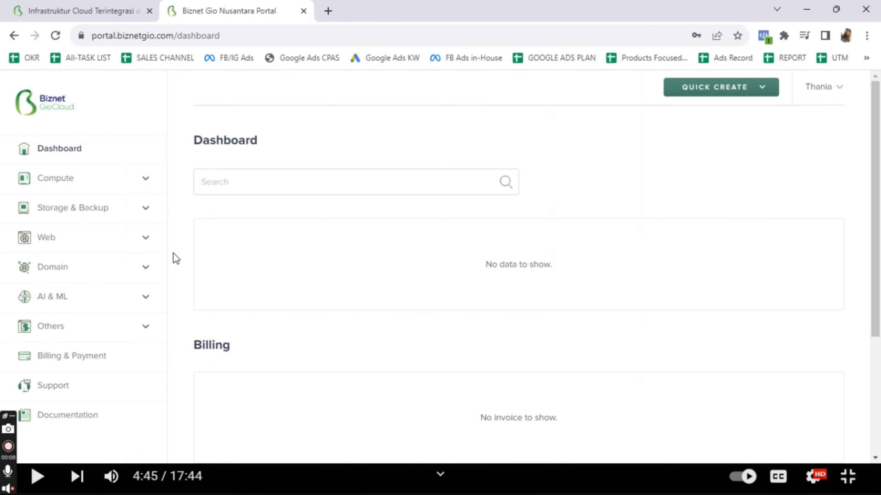
pyautogui.click(147, 241)
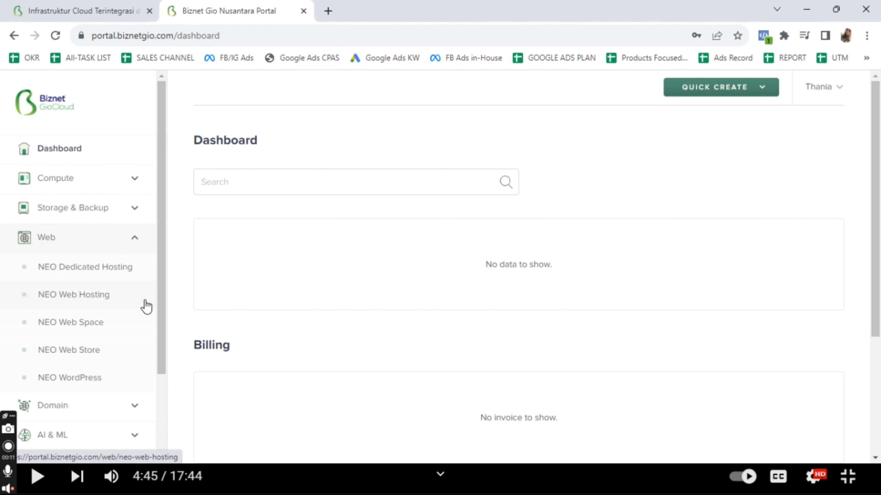
pyautogui.click(94, 380)
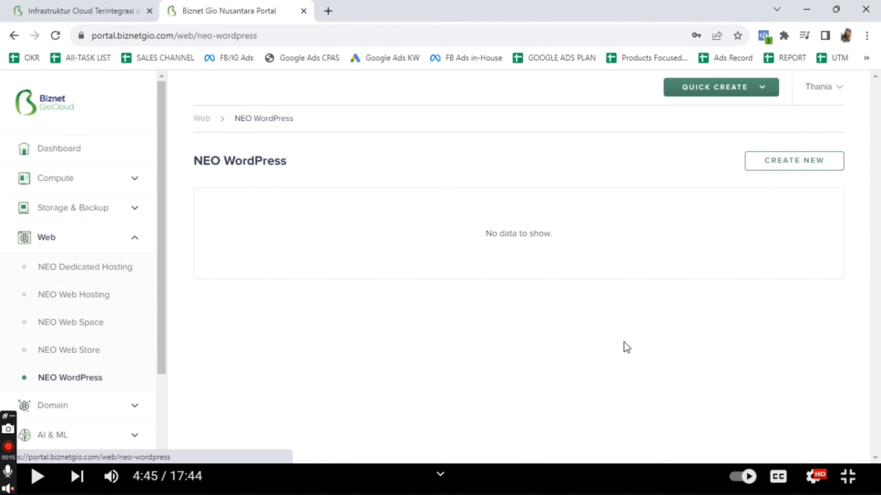
pyautogui.click(786, 165)
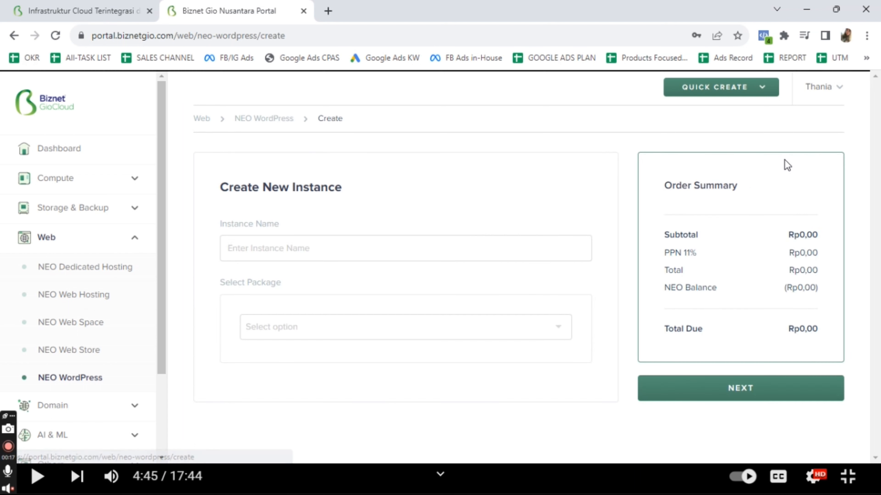
# Enter the owner's name plus 'Website' as the instance name and choose the NEO WordPress package
pyautogui.click(448, 255)
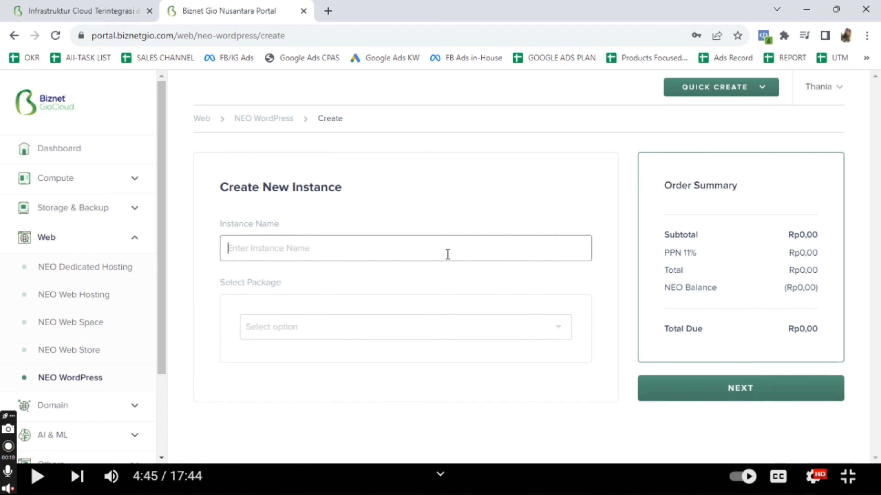
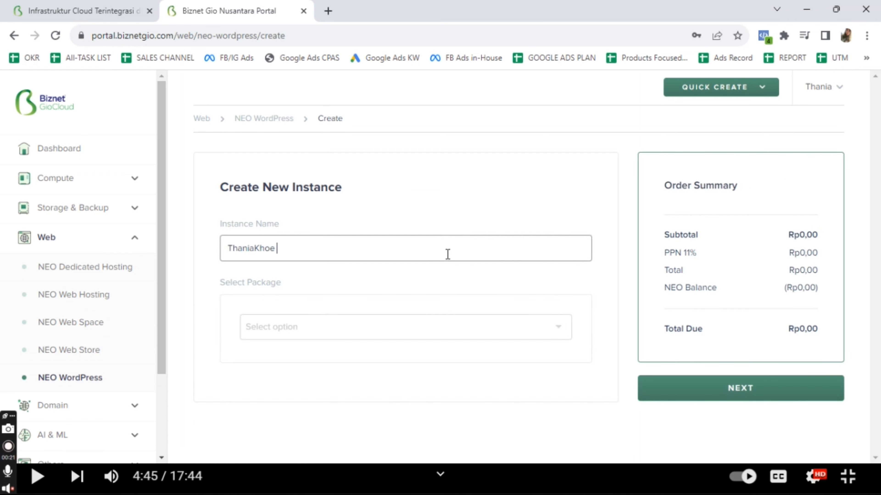
pyautogui.click(432, 335)
pyautogui.click(334, 307)
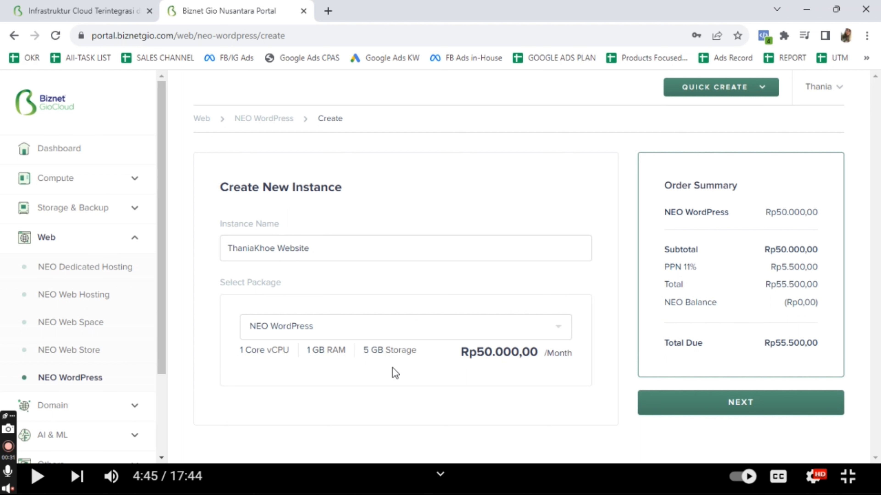
# Remove the space so the name validates, then proceed to the package and payment details
pyautogui.click(748, 418)
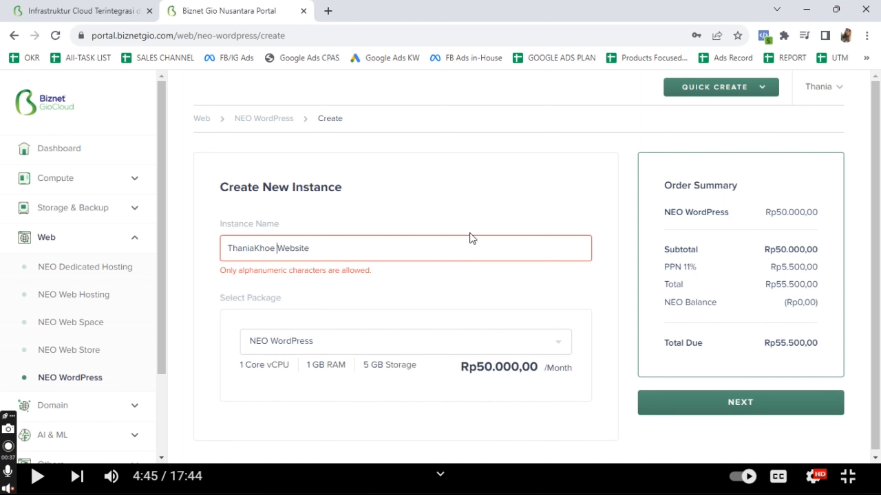
pyautogui.press('BackSpace')
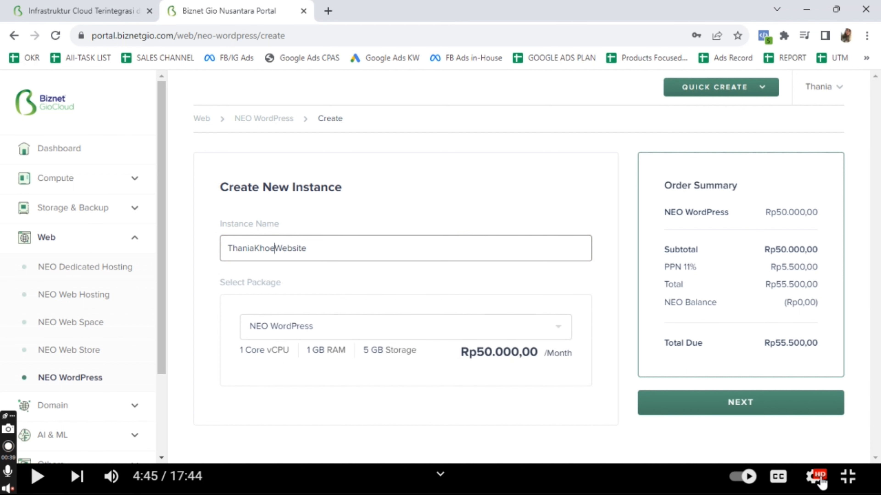
pyautogui.click(742, 407)
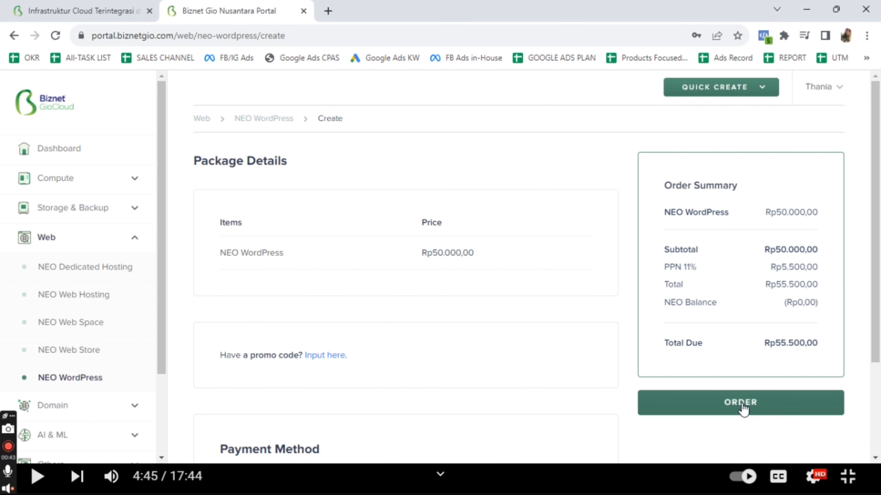
pyautogui.scroll(-3, 548, 359)
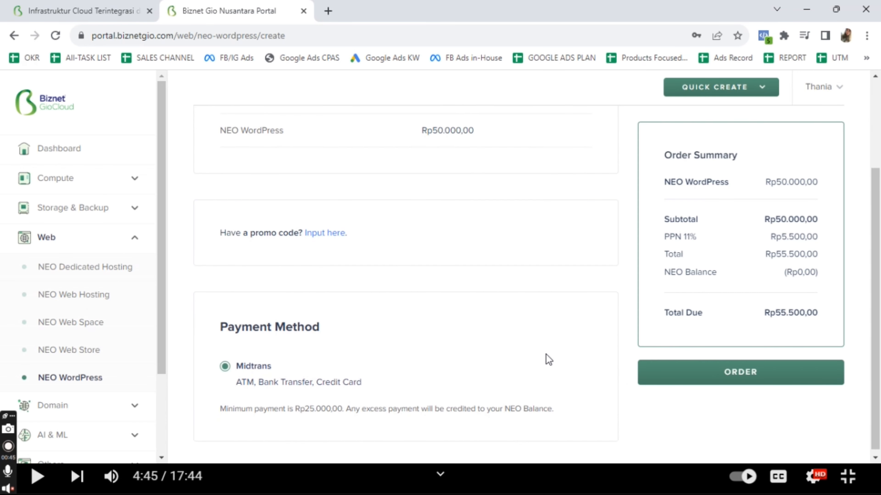
pyautogui.scroll(1, 549, 359)
pyautogui.scroll(-1, 548, 359)
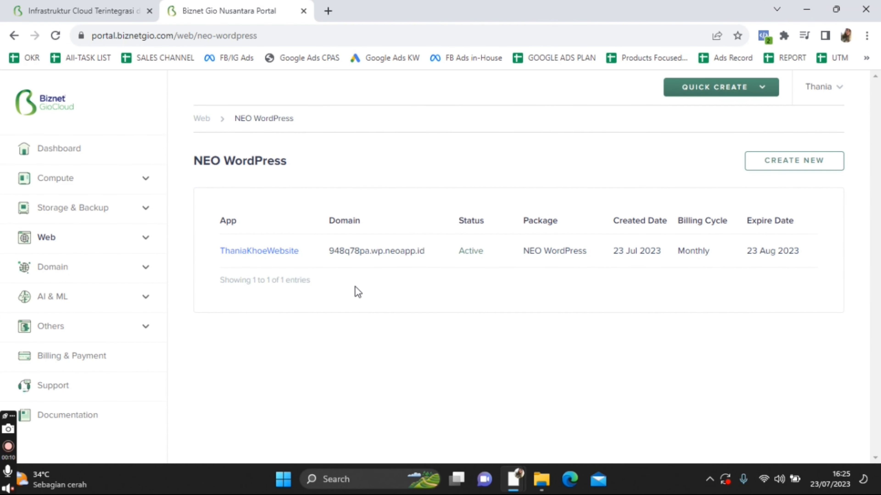
pyautogui.moveTo(326, 253); pyautogui.dragTo(415, 246)
pyautogui.rightClick(375, 251)
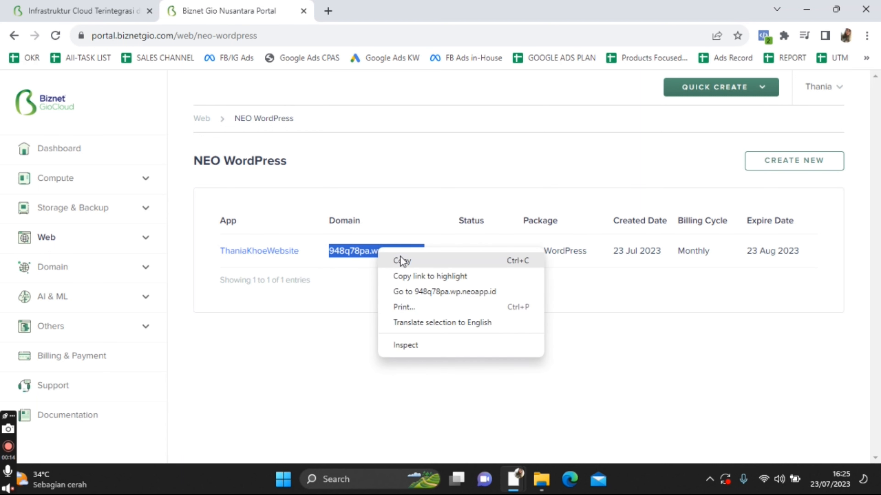
pyautogui.click(402, 259)
pyautogui.click(328, 11)
pyautogui.hotkey('ctrl', 'v')
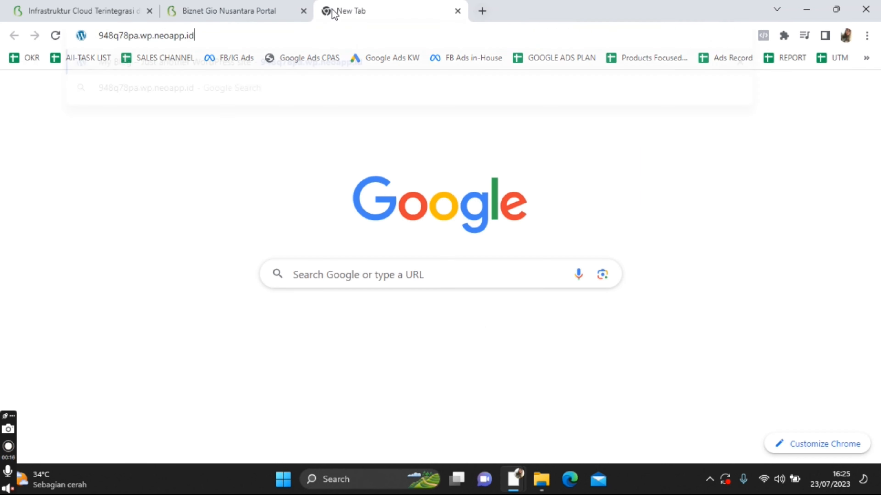
pyautogui.press('Return')
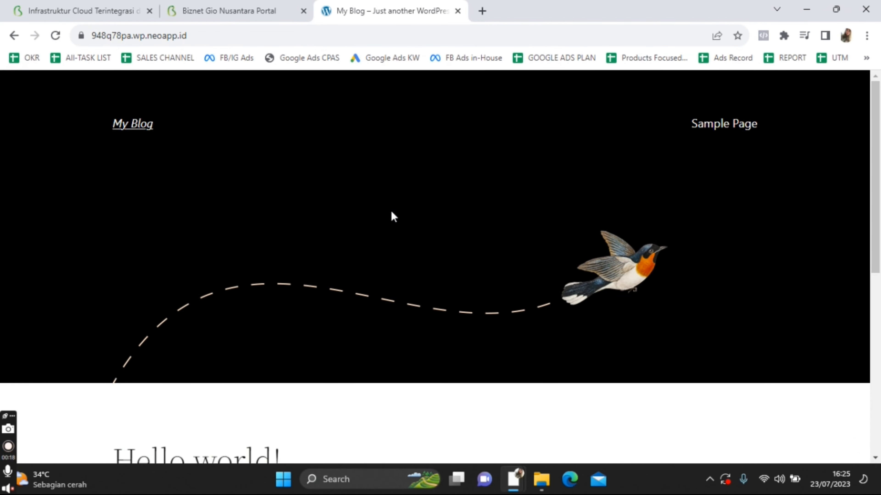
pyautogui.scroll(-8, 392, 213)
pyautogui.scroll(7, 391, 211)
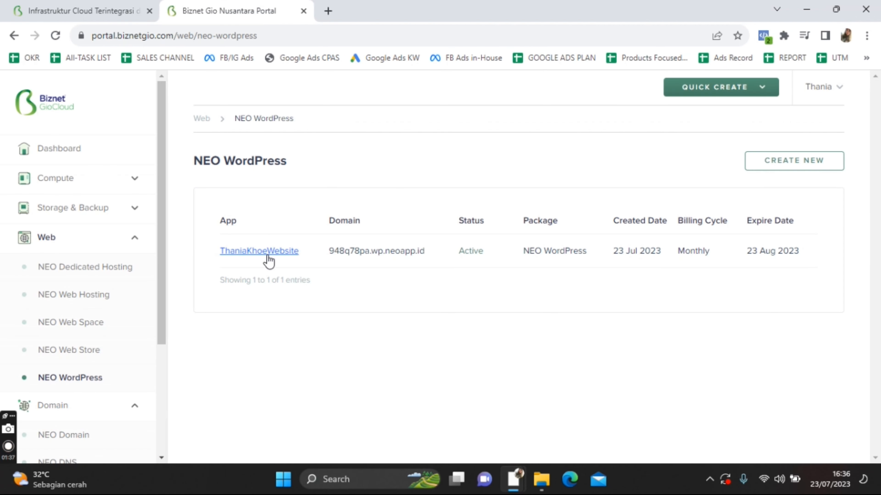
# Open the new instance's overview and its WordPress login page
pyautogui.click(267, 252)
pyautogui.scroll(-5, 506, 265)
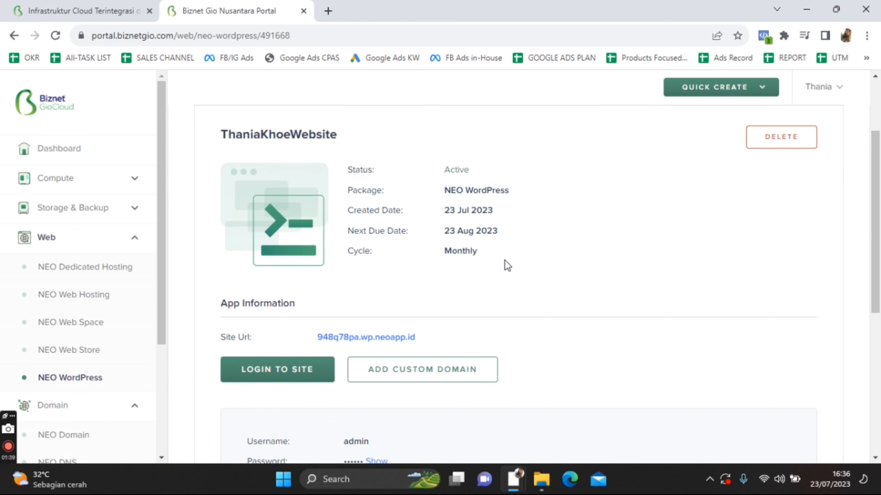
pyautogui.scroll(1, 546, 291)
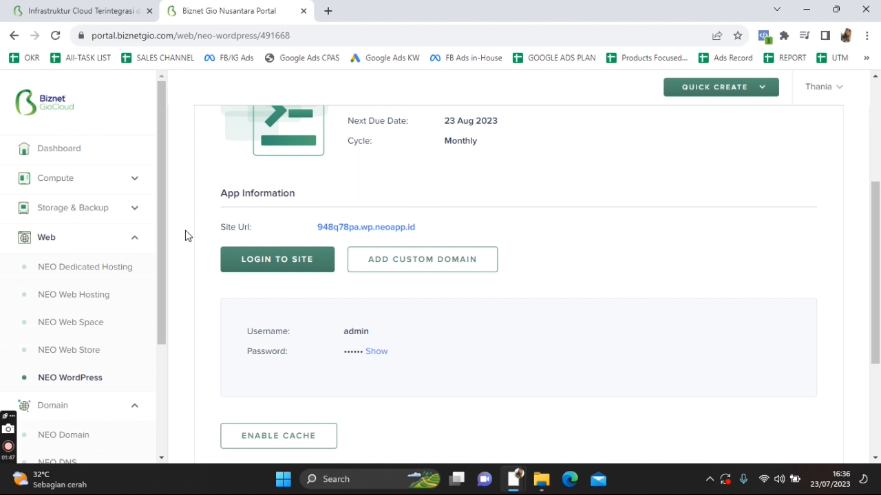
pyautogui.click(263, 259)
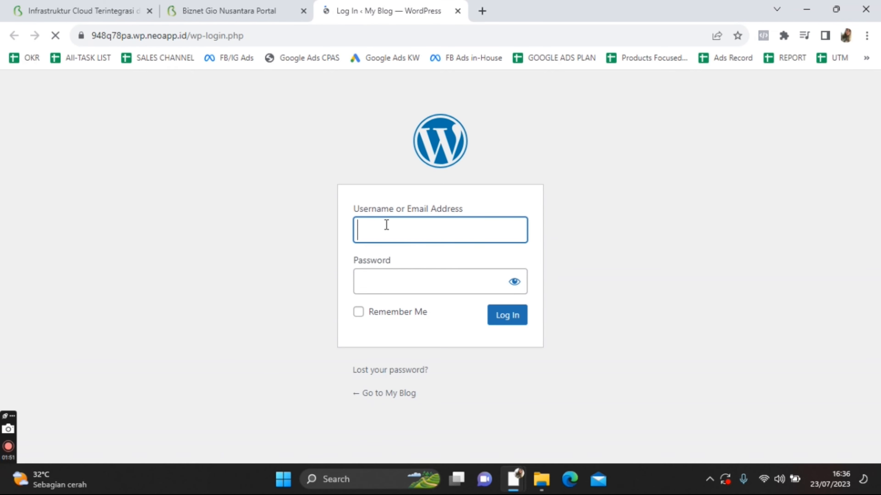
# Copy the admin username from the portal into the WordPress login's username field
pyautogui.click(270, 10)
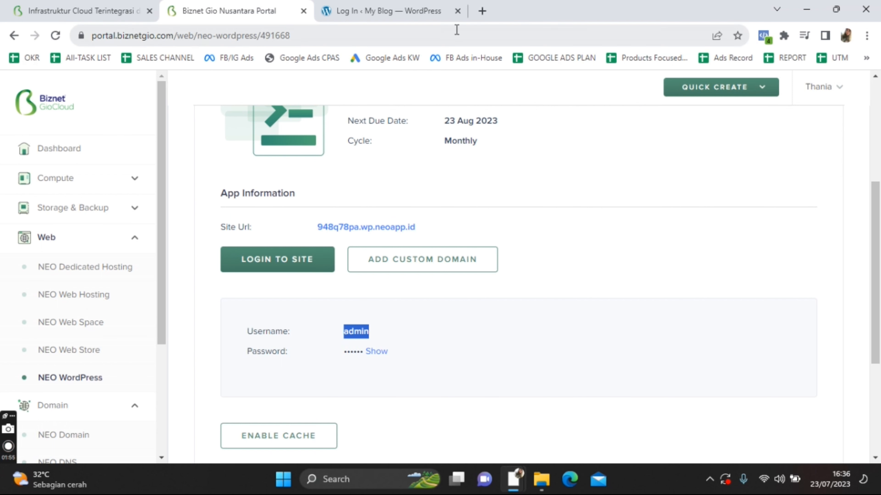
pyautogui.click(421, 364)
pyautogui.click(430, 5)
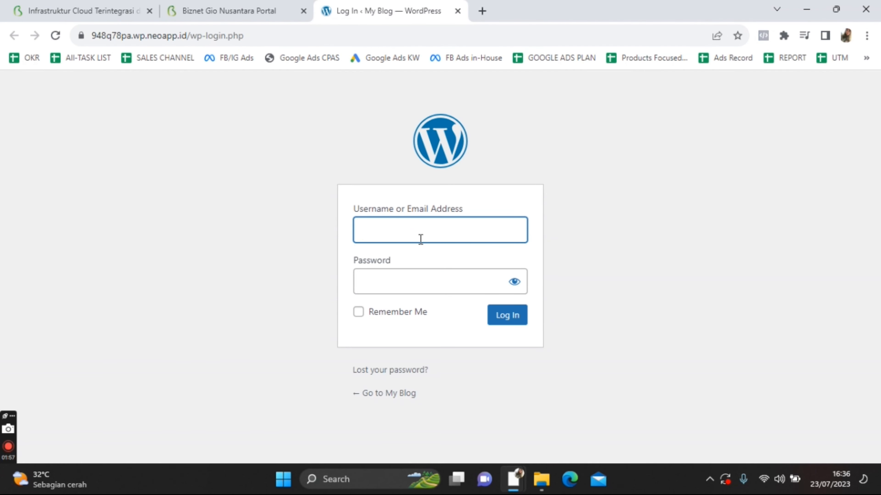
pyautogui.hotkey('ctrl', 'v')
pyautogui.click(365, 222)
pyautogui.press('BackSpace')
# Copy the admin password from the portal into the WordPress login's password field
pyautogui.click(263, 7)
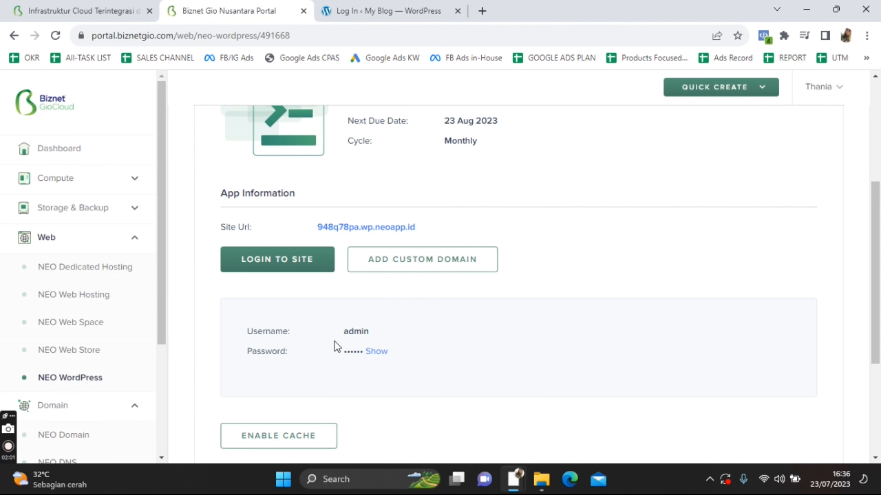
pyautogui.moveTo(344, 353); pyautogui.dragTo(361, 354)
pyautogui.click(428, 376)
pyautogui.click(411, 5)
pyautogui.click(383, 286)
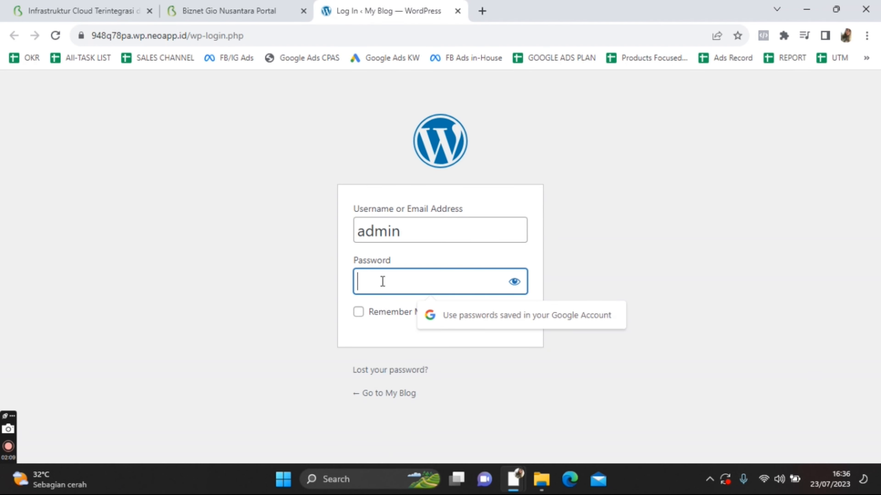
pyautogui.hotkey('ctrl', 'v')
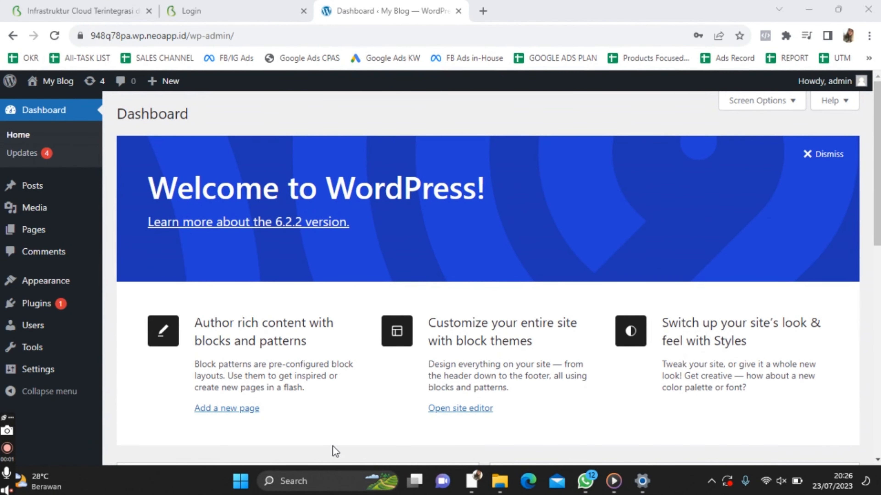
# Search Plugins > Add New for 'elementor', install Elementor Website Builder, and view Installed Plugins
pyautogui.click(64, 310)
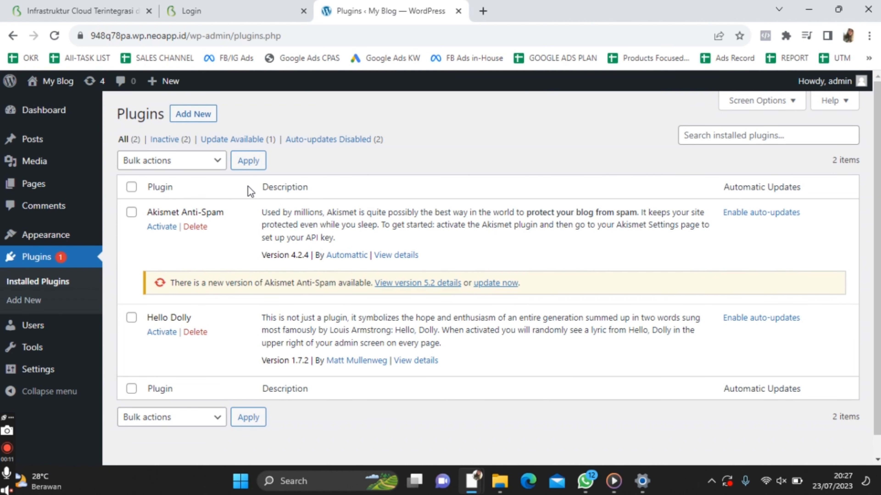
pyautogui.click(199, 117)
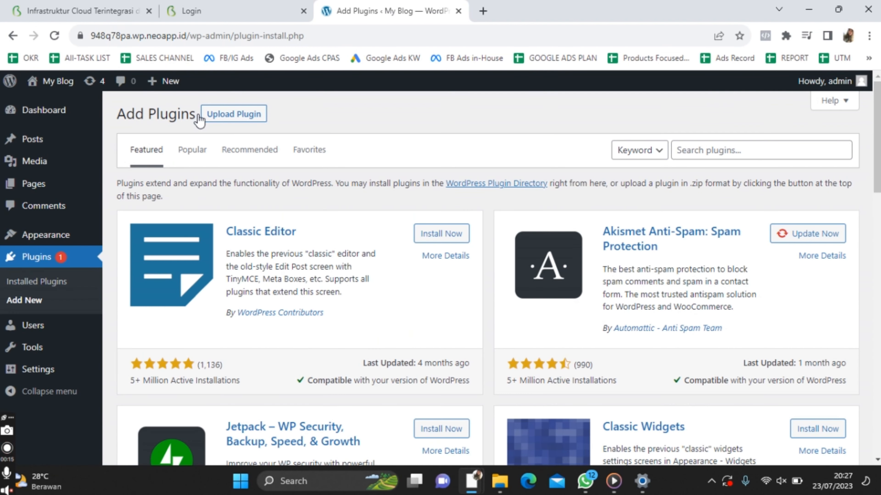
pyautogui.click(710, 147)
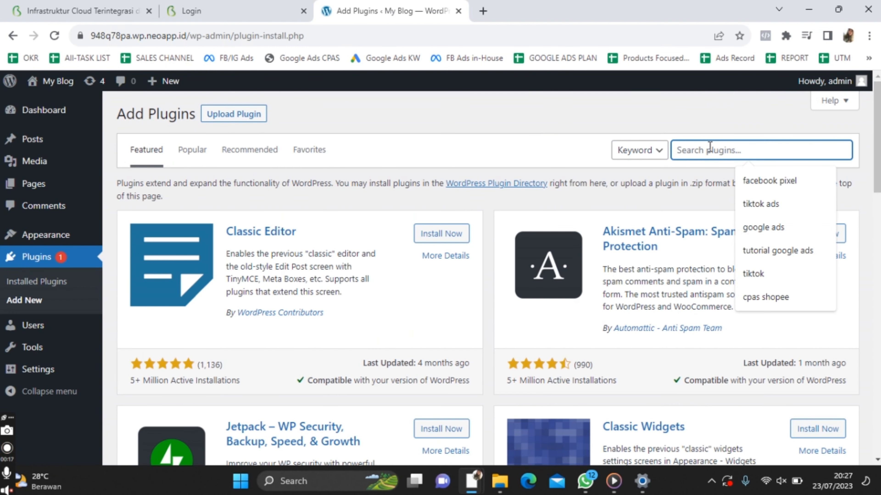
pyautogui.write('elemen')
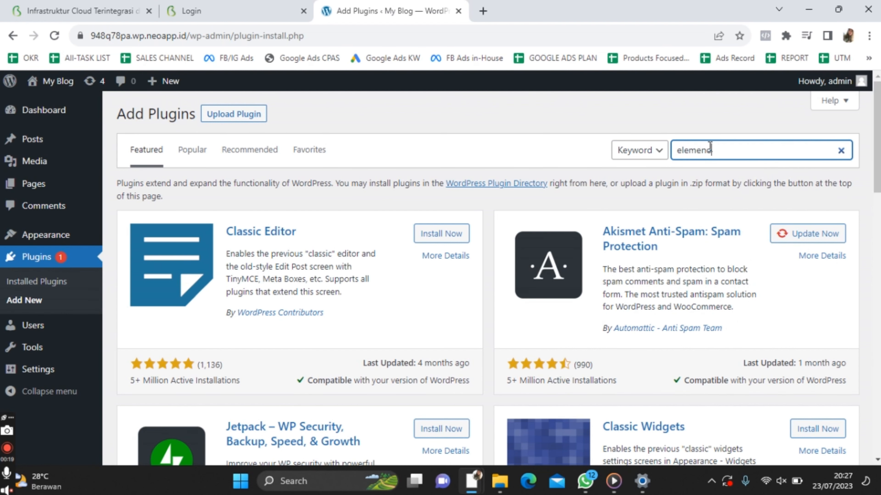
pyautogui.write('tor')
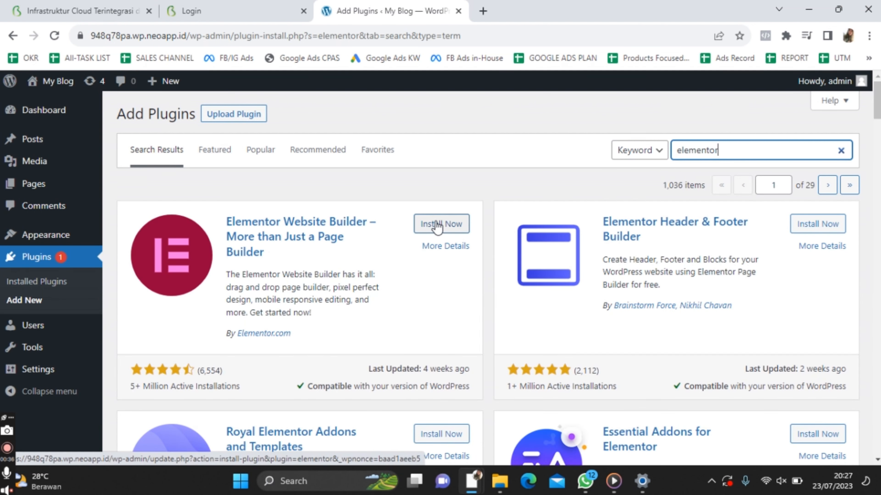
pyautogui.click(437, 225)
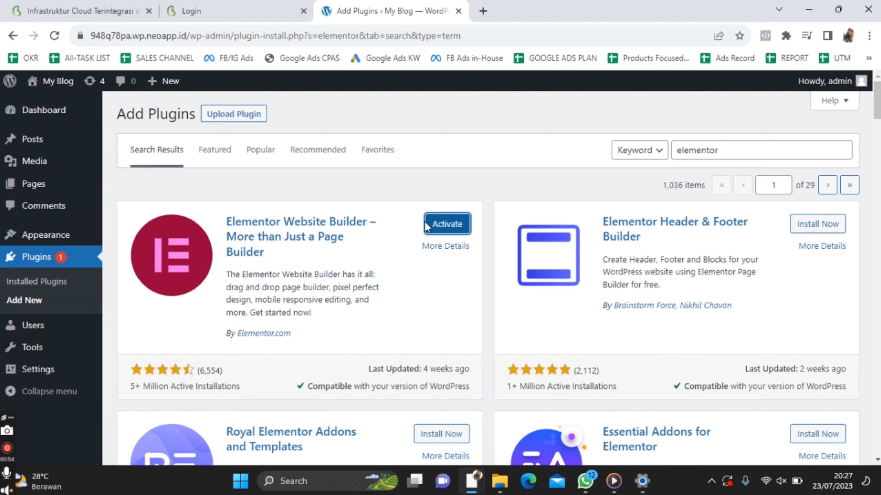
pyautogui.click(42, 285)
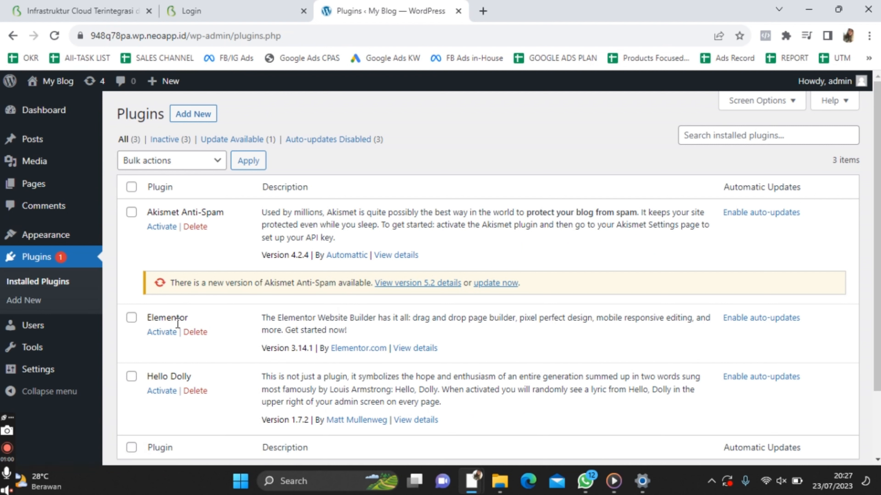
# Activate Elementor and skip the account connection and Hello theme onboarding steps
pyautogui.click(161, 333)
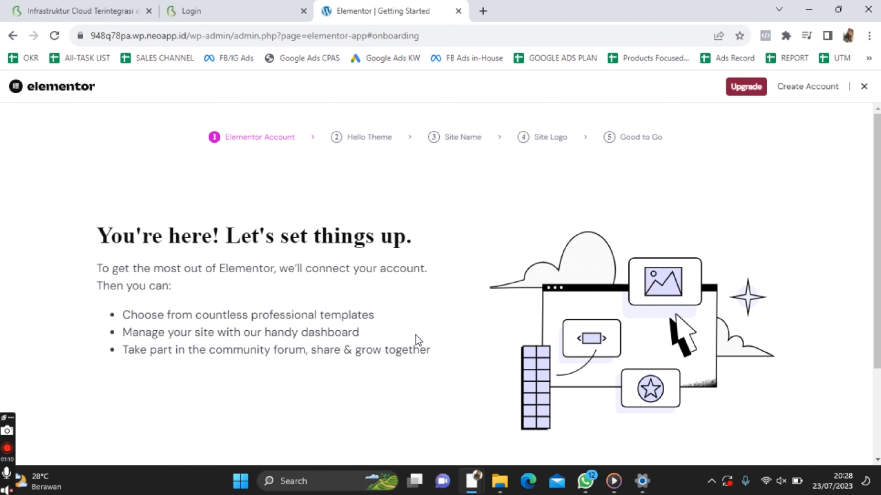
pyautogui.scroll(-3, 418, 340)
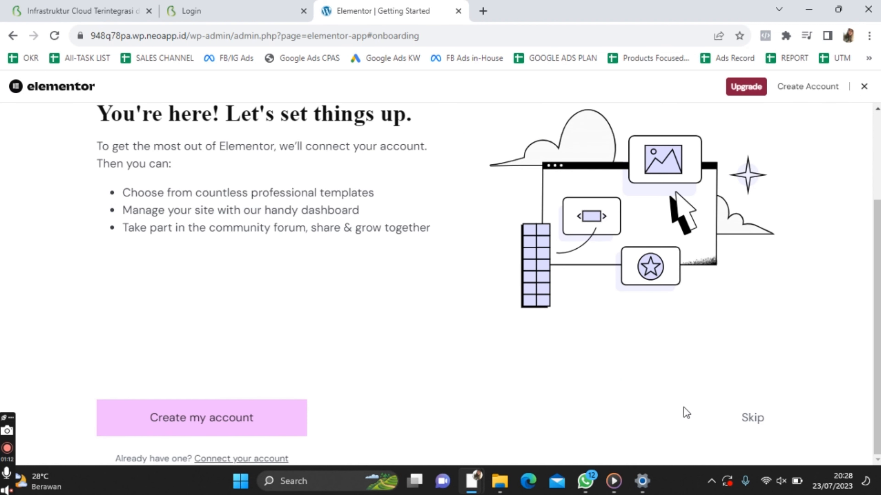
pyautogui.click(759, 423)
pyautogui.scroll(-3, 695, 355)
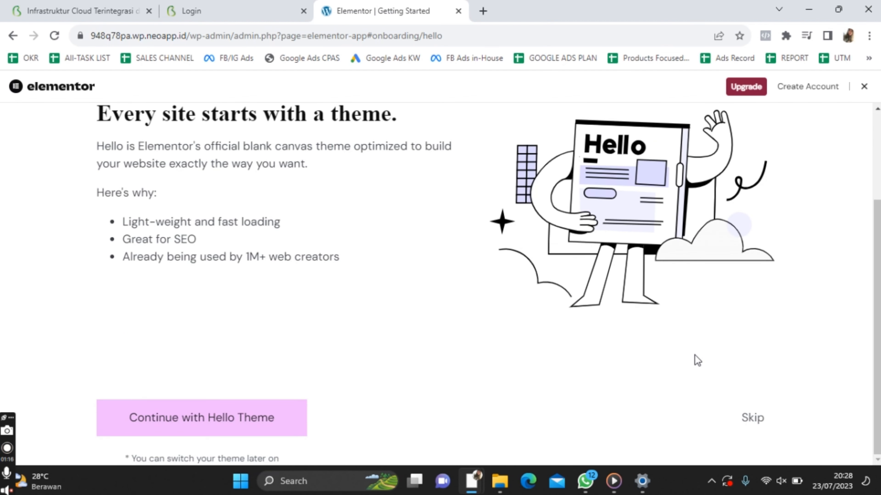
pyautogui.click(757, 423)
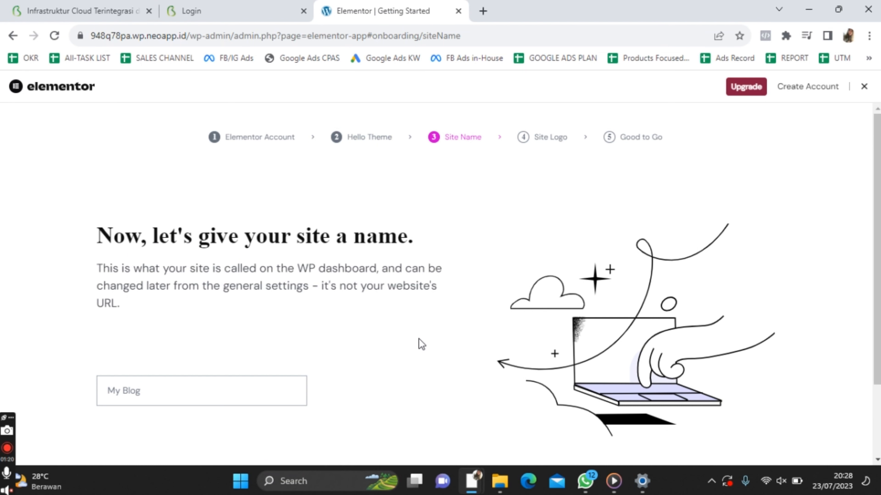
pyautogui.scroll(-1, 422, 344)
# Try 'Bela' as the site name, then clear it and skip naming the site
pyautogui.click(224, 342)
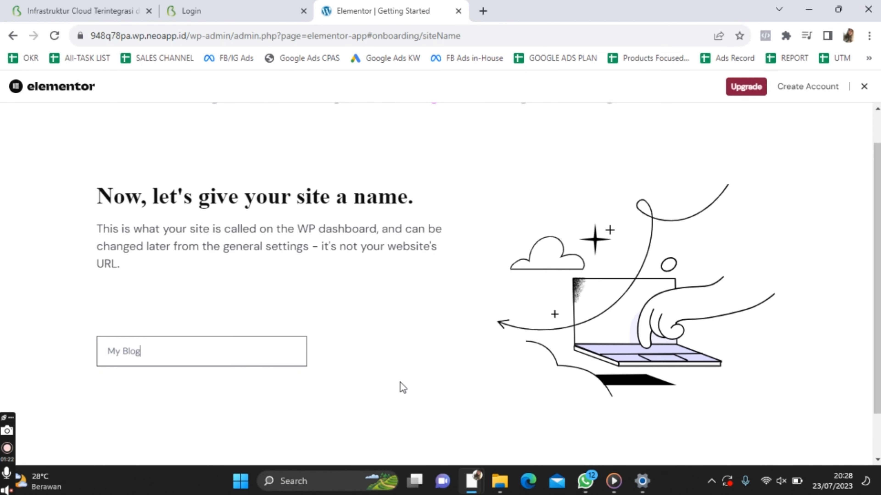
pyautogui.hotkey('ctrl', 'a')
pyautogui.write('Bela')
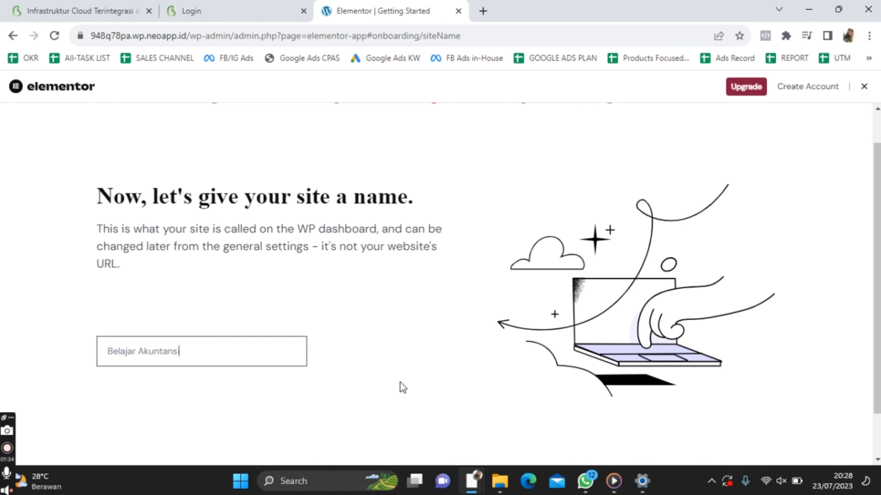
pyautogui.scroll(-1, 401, 382)
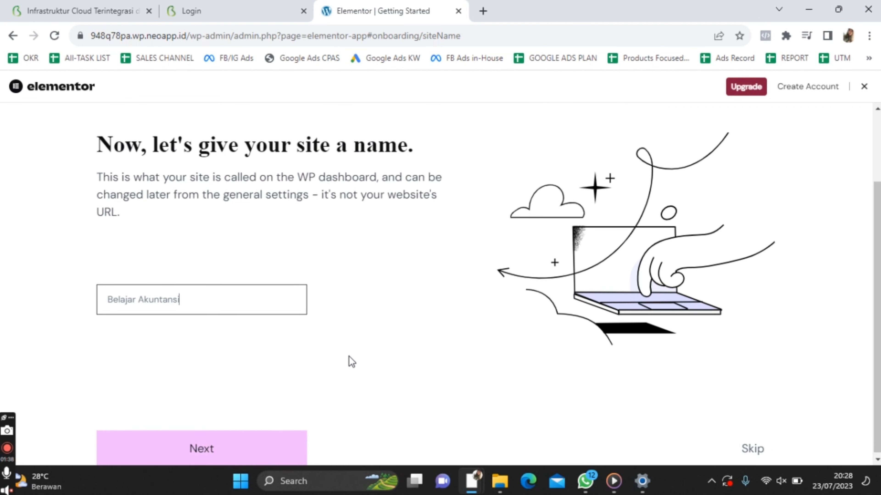
pyautogui.hotkey('ctrl', 'a')
pyautogui.press('BackSpace')
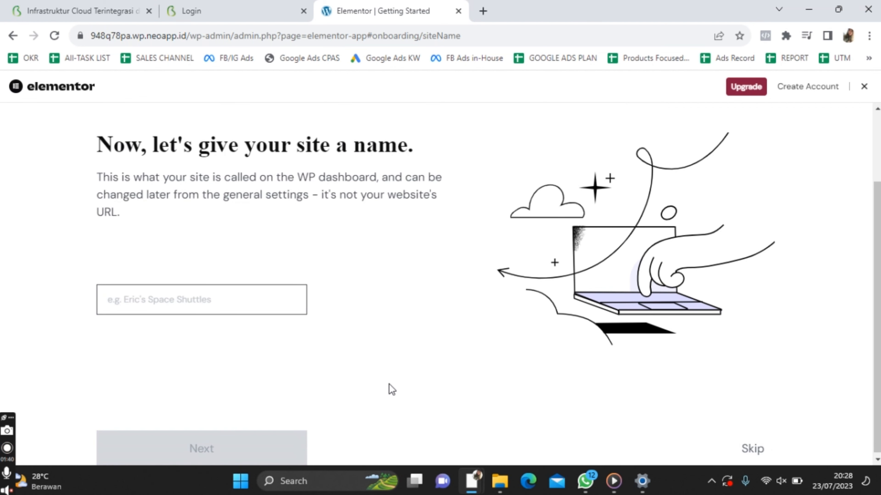
pyautogui.click(751, 450)
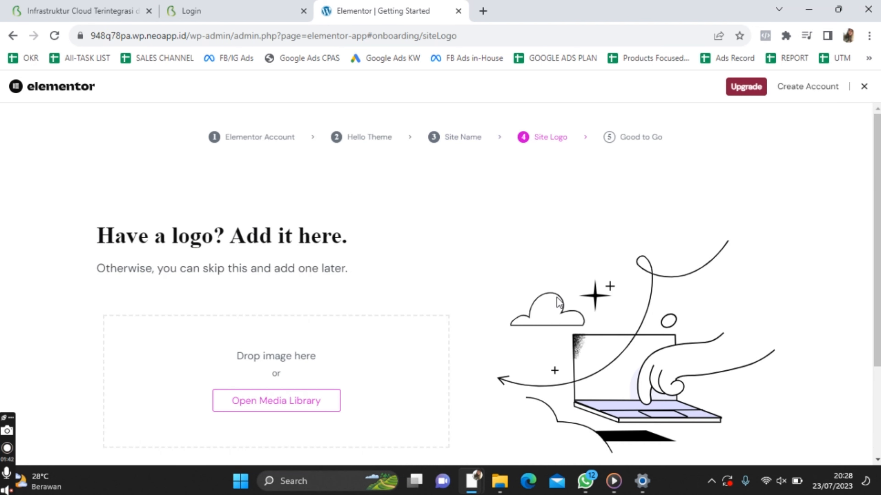
# Skip the logo step and finish onboarding into the Elementor page editor
pyautogui.scroll(-3, 451, 298)
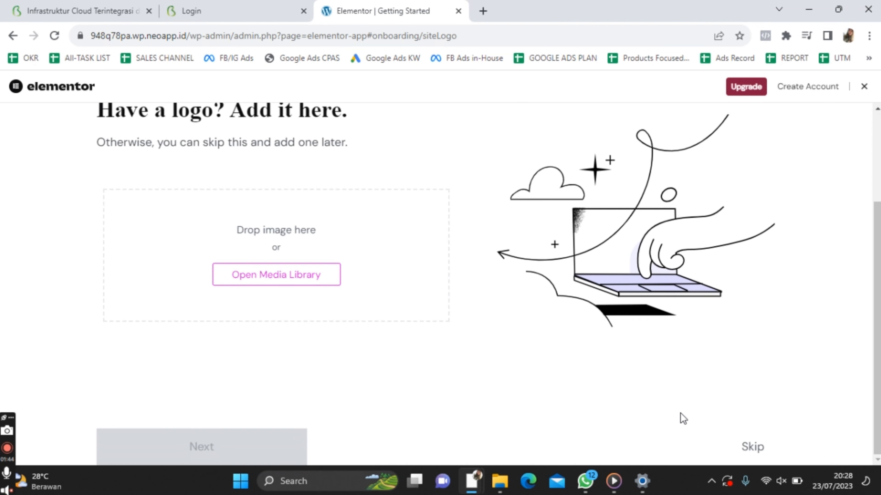
pyautogui.click(753, 447)
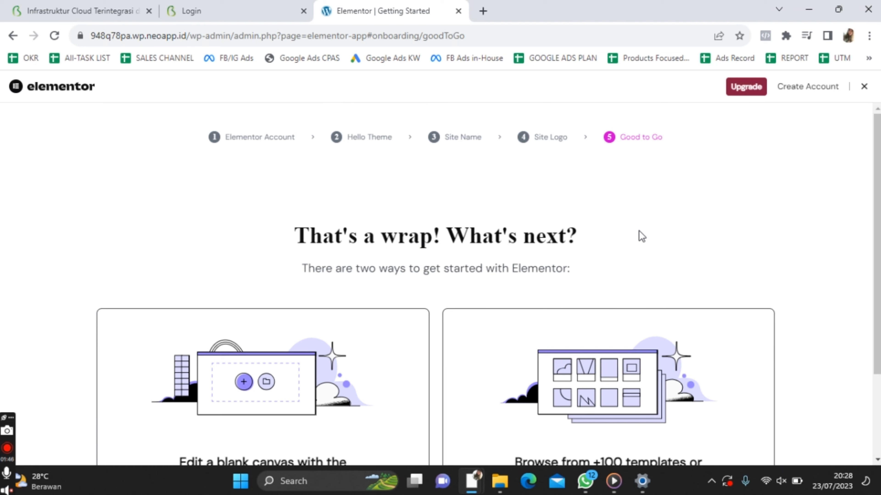
pyautogui.scroll(-3, 739, 249)
pyautogui.scroll(-1, 802, 265)
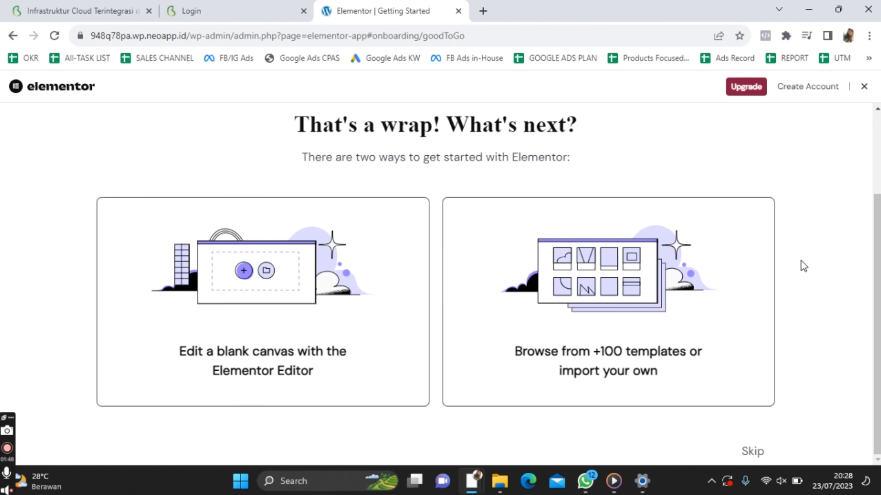
pyautogui.click(750, 451)
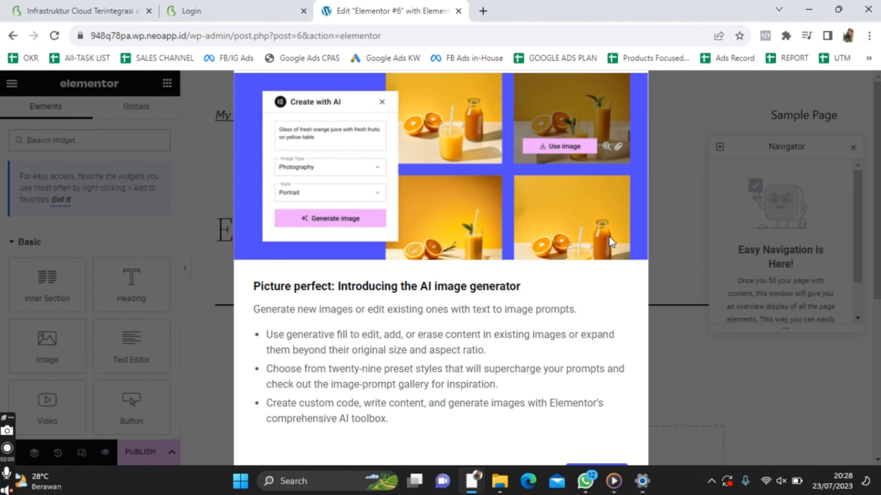
pyautogui.hotkey('ctrl', '-')
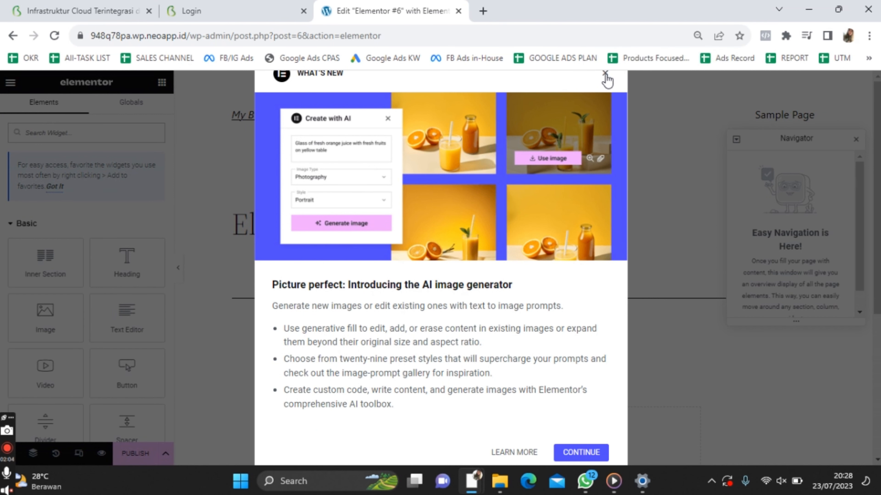
pyautogui.click(605, 74)
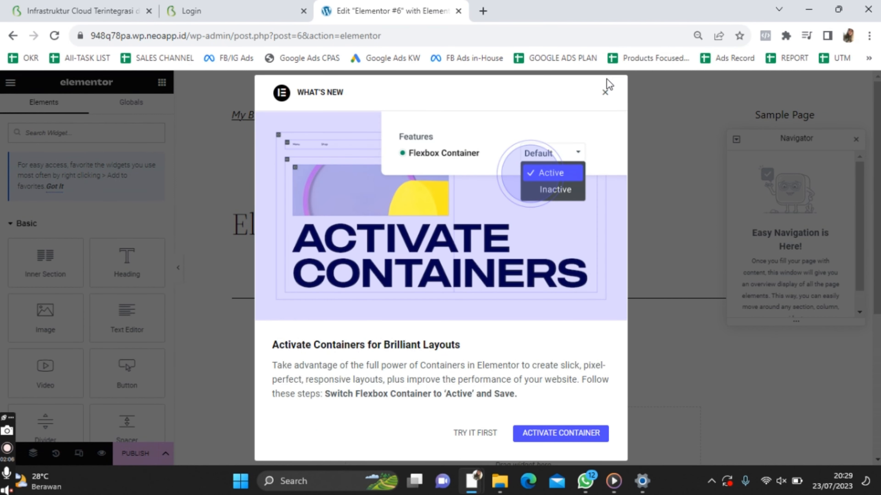
pyautogui.click(606, 93)
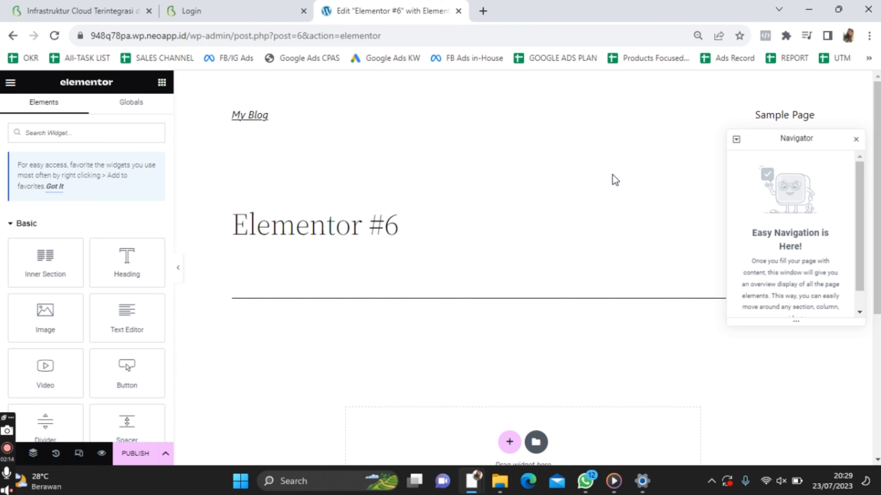
pyautogui.scroll(-6, 65, 306)
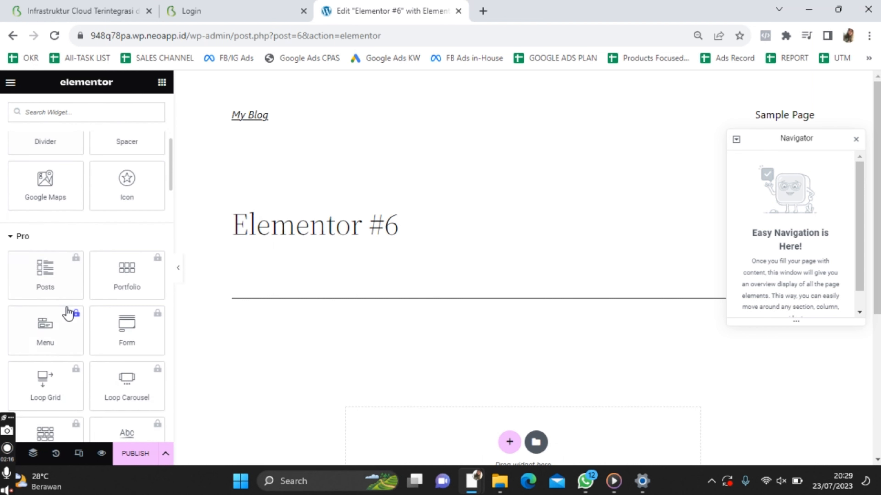
pyautogui.scroll(-20, 67, 307)
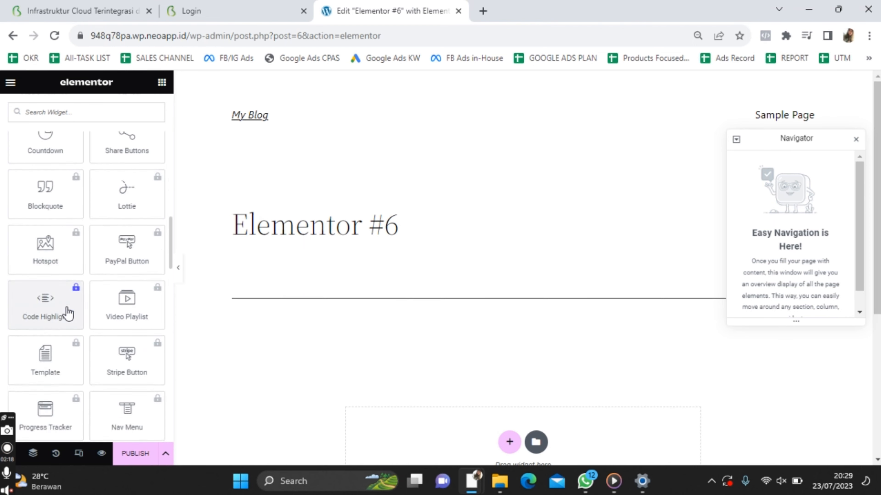
pyautogui.scroll(-8, 65, 306)
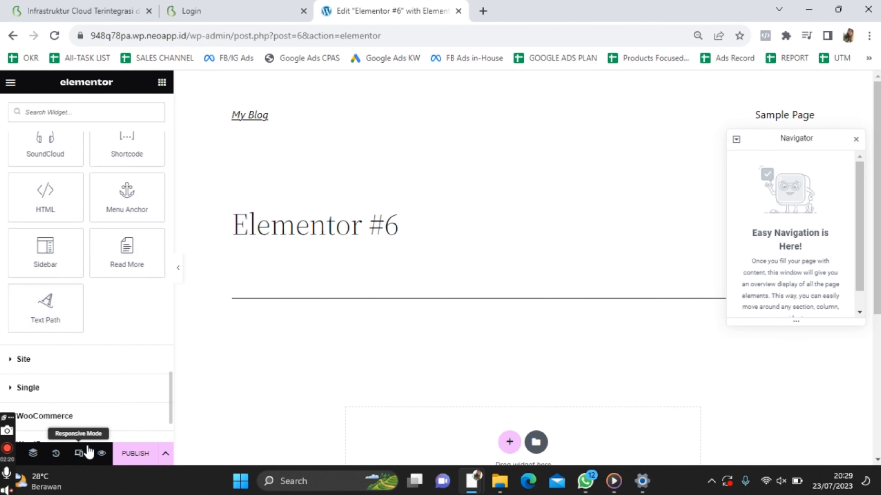
pyautogui.scroll(15, 111, 287)
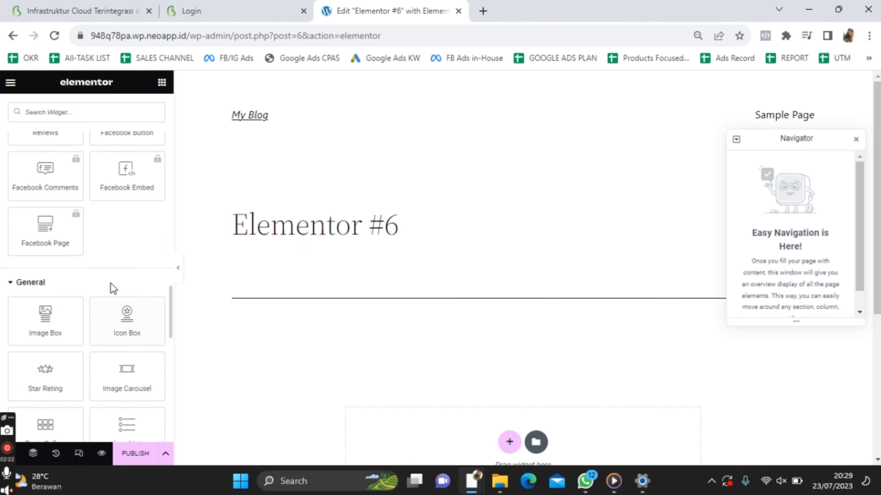
pyautogui.scroll(15, 112, 288)
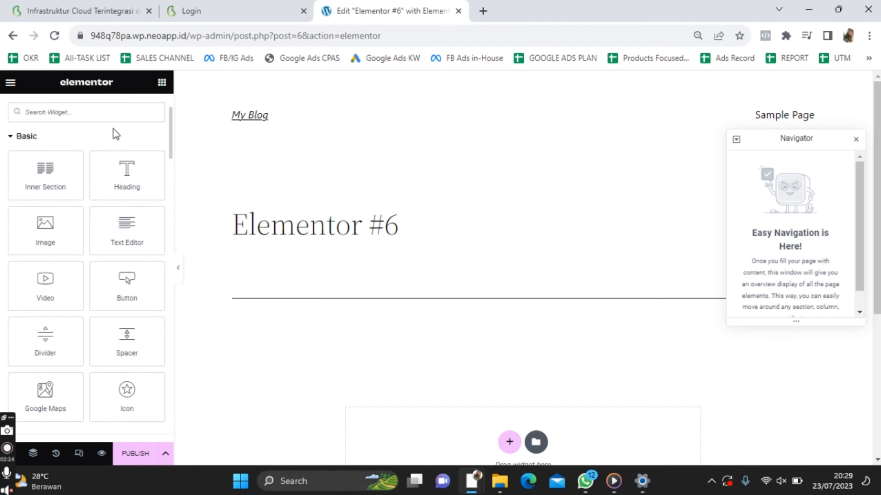
# Copy the site's domain and load the live My Blog site in a new tab
pyautogui.click(114, 36)
pyautogui.click(135, 36)
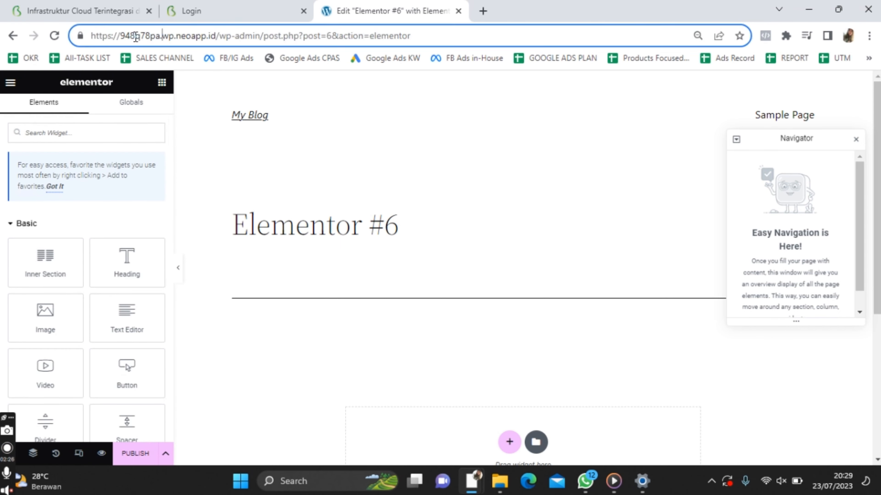
pyautogui.moveTo(216, 36); pyautogui.dragTo(124, 32)
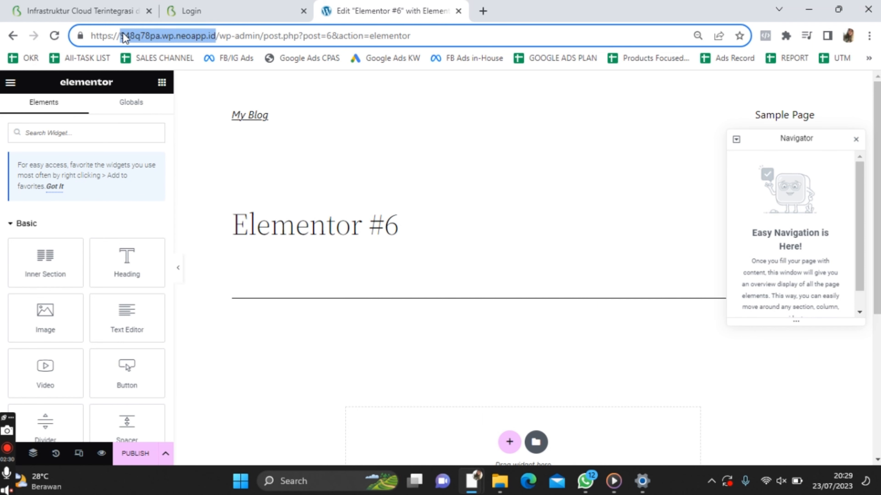
pyautogui.hotkey('ctrl', 'c')
pyautogui.click(483, 11)
pyautogui.hotkey('ctrl', 'v')
pyautogui.press('Return')
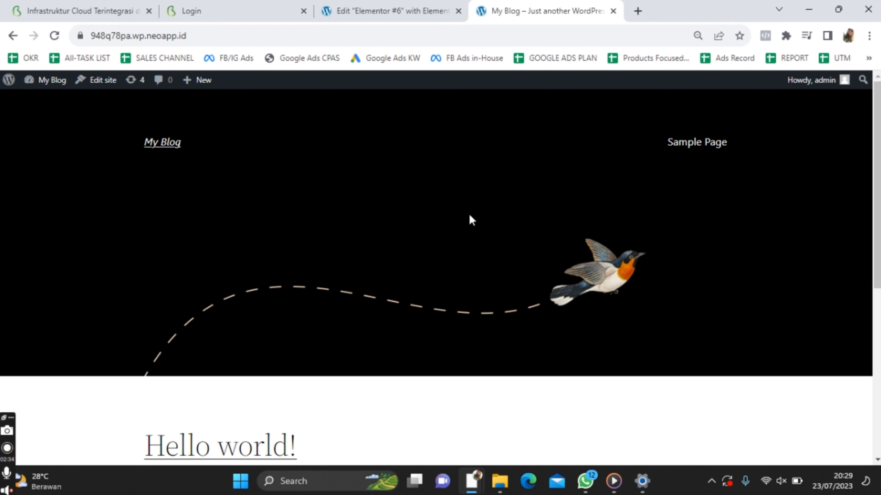
pyautogui.scroll(-10, 469, 213)
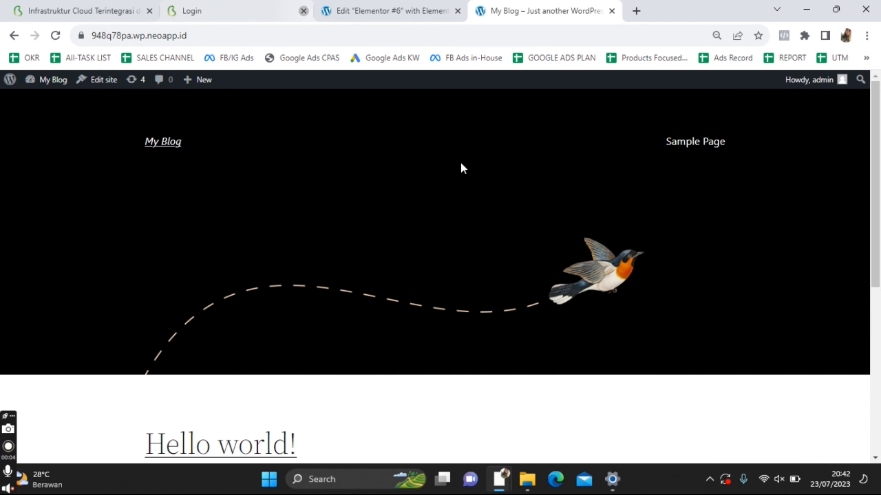
# Close the login tab and search 'tips urutan' in a new tab
pyautogui.click(303, 11)
pyautogui.click(482, 11)
pyautogui.write('tips urutan')
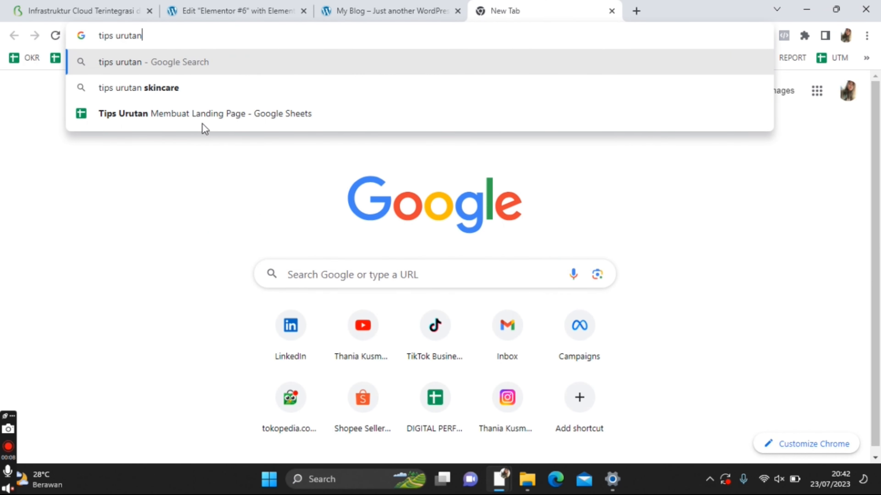
# Write 'Contoh Bisnis:' and 'Kursus Akuntansi' on two lines in D3 and widen column D
pyautogui.click(189, 118)
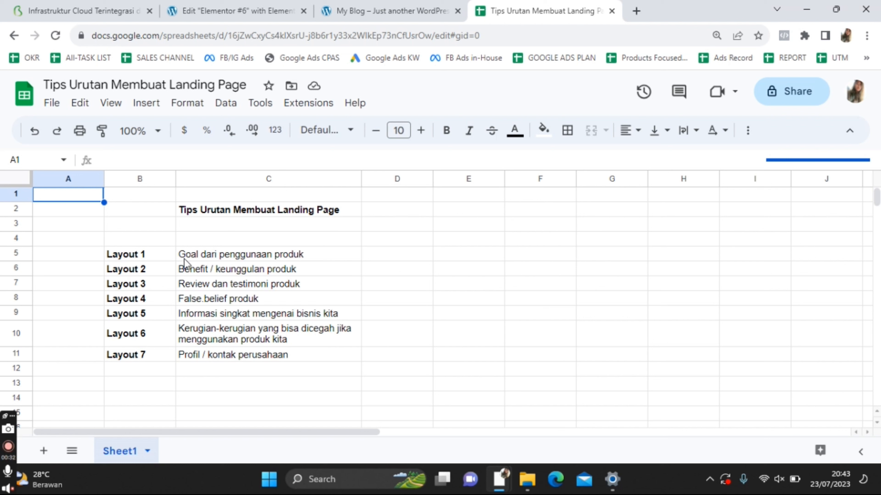
pyautogui.write('Bisnis')
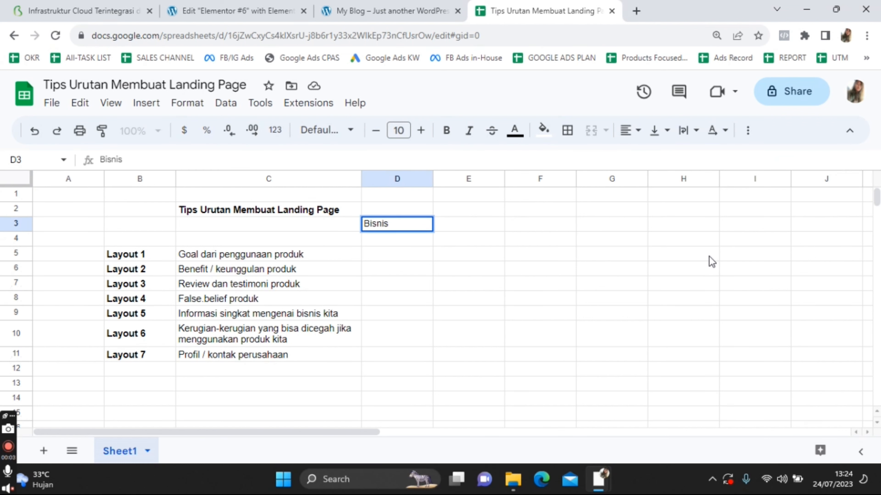
pyautogui.hotkey('ctrl', 'a')
pyautogui.write('Contoh Bisnis:')
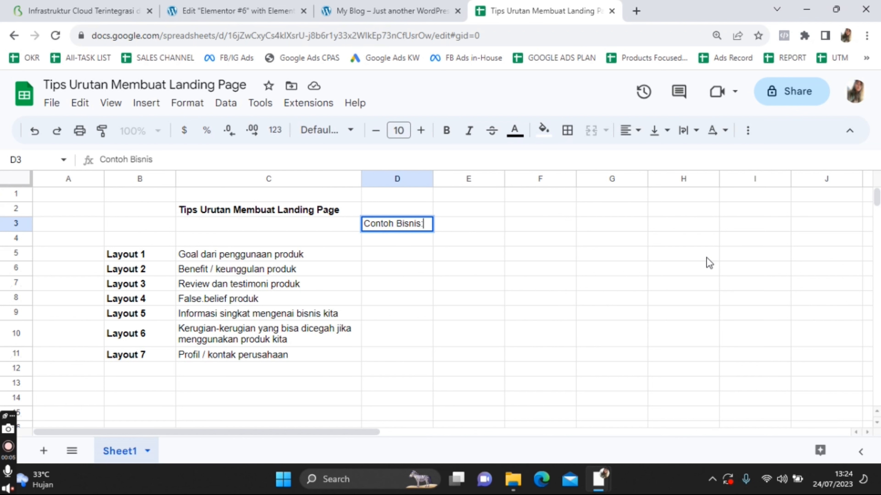
pyautogui.hotkey('alt', 'Return')
pyautogui.write('Kursus Akuntansi')
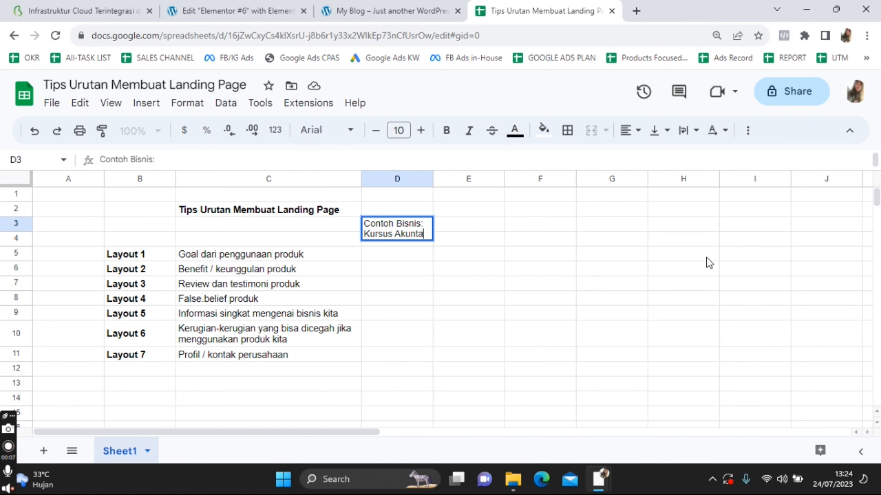
pyautogui.click(703, 268)
pyautogui.moveTo(430, 179); pyautogui.dragTo(456, 179)
pyautogui.click(636, 11)
pyautogui.write('www.instagram')
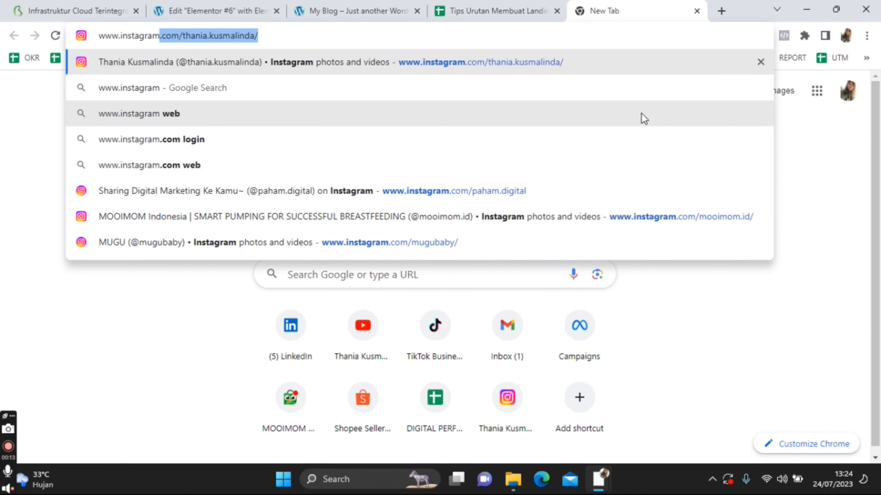
pyautogui.write('.com/than')
# Scroll through the ngertiakuntansi Instagram profile's posts, then close its tab
pyautogui.press('BackSpace')
pyautogui.press('BackSpace')
pyautogui.press('BackSpace')
pyautogui.press('BackSpace')
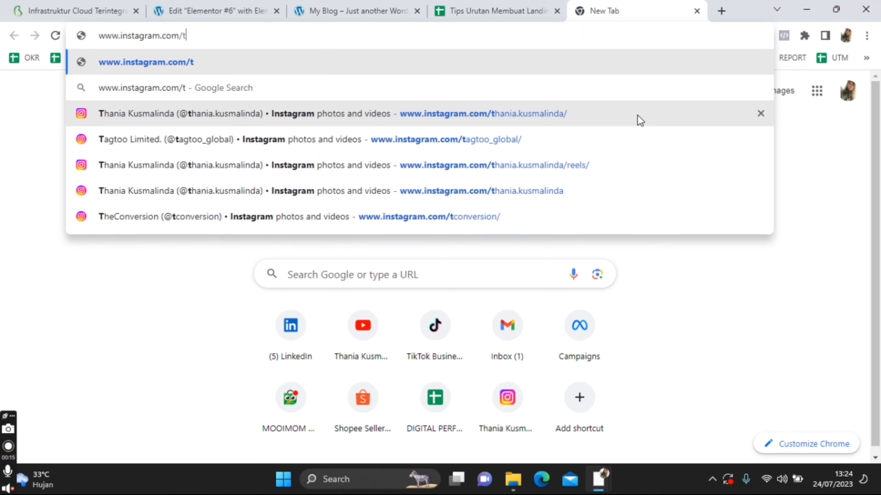
pyautogui.write('nge')
pyautogui.click(421, 117)
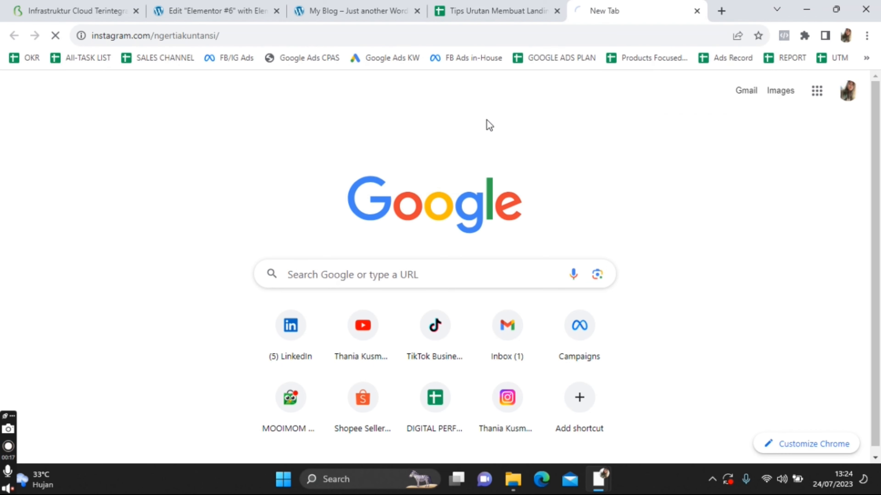
pyautogui.hotkey('ctrl', 'shift', 'Tab')
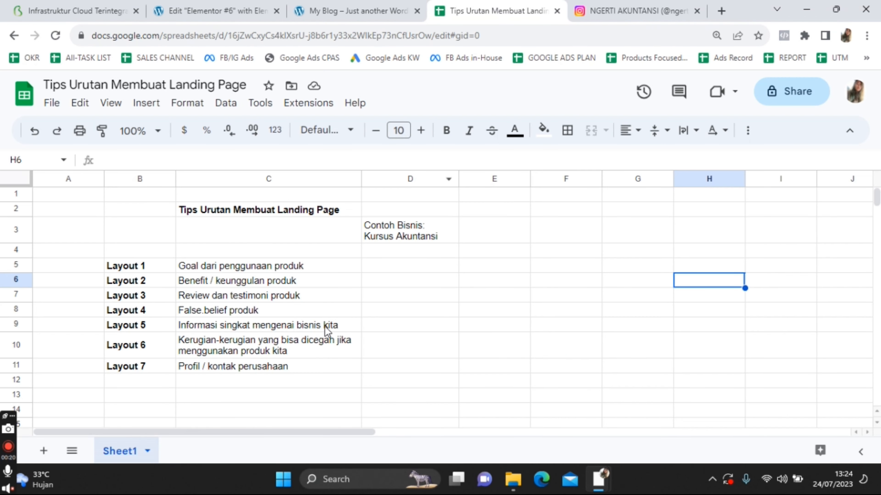
pyautogui.click(634, 9)
pyautogui.scroll(-4, 455, 296)
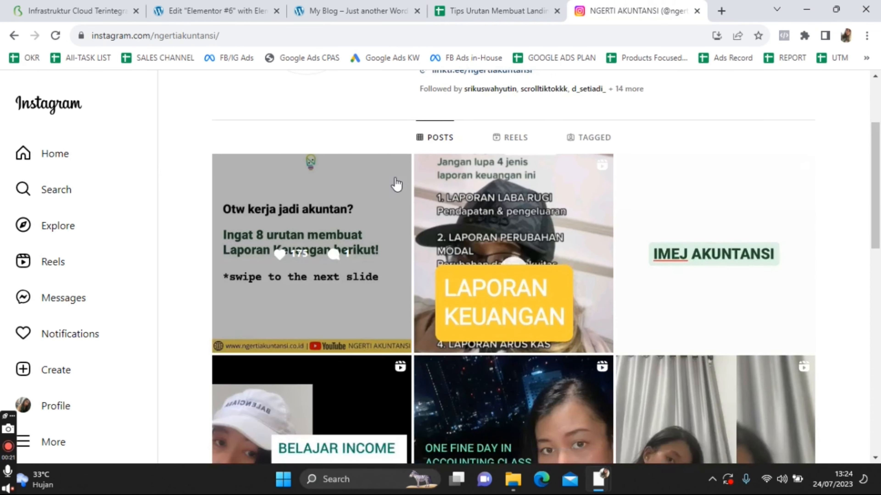
pyautogui.scroll(4, 393, 183)
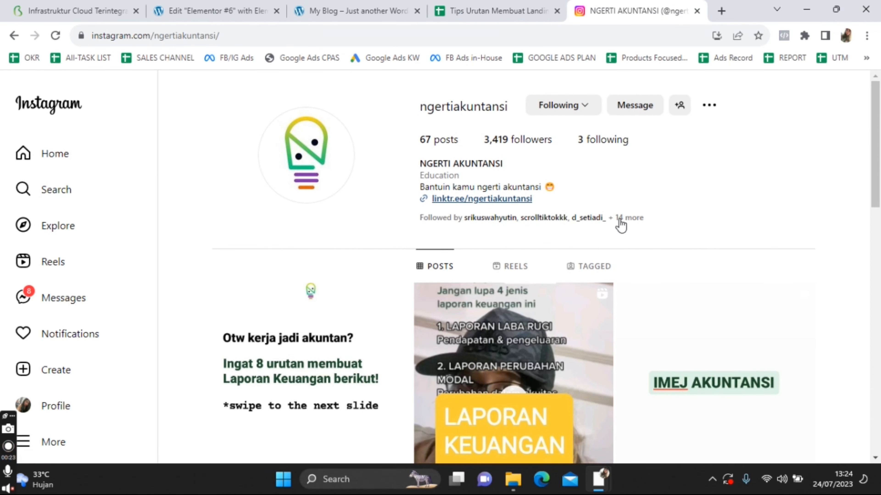
pyautogui.scroll(-12, 621, 222)
pyautogui.scroll(-2, 708, 308)
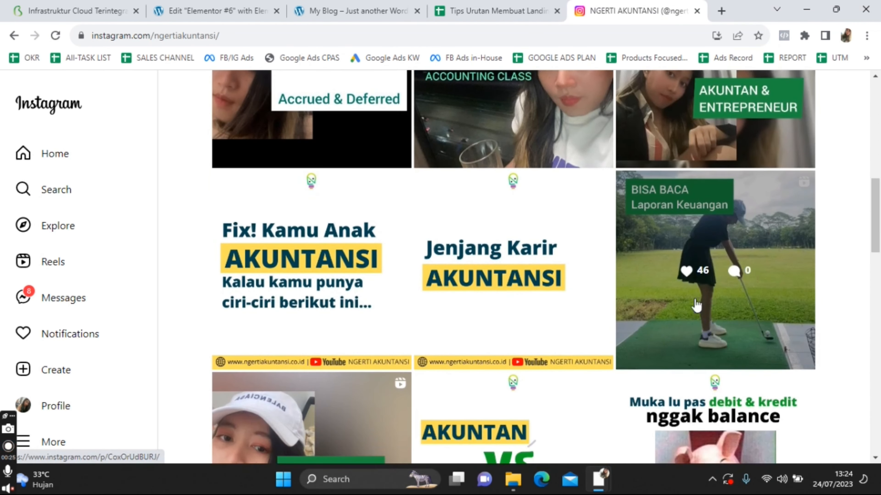
pyautogui.click(696, 11)
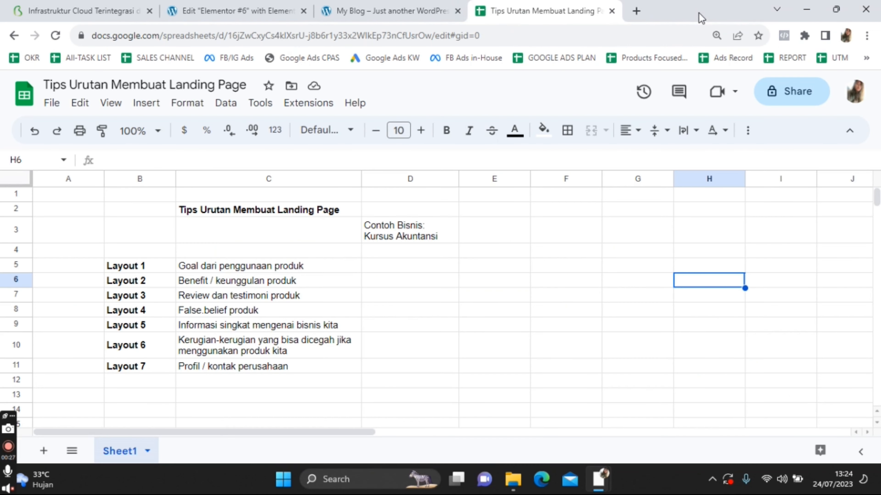
# Make the Contoh Bisnis label in D3 bold
pyautogui.click(412, 247)
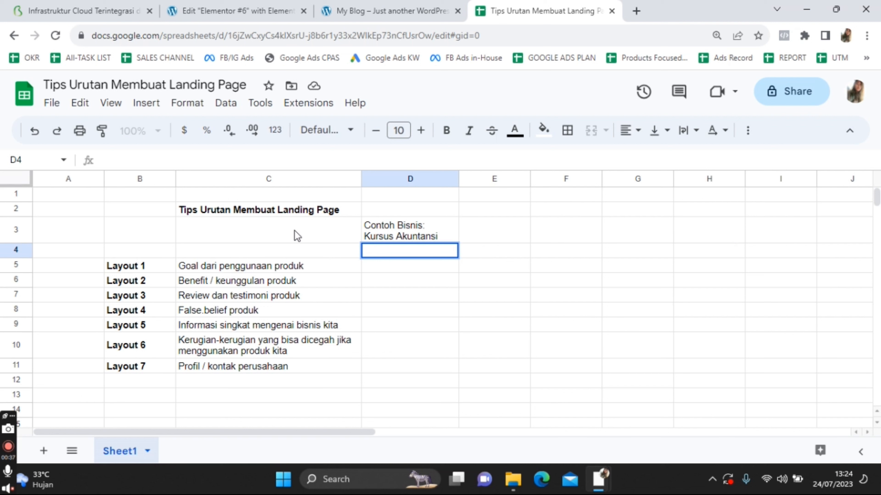
pyautogui.click(461, 229)
pyautogui.click(439, 230)
pyautogui.hotkey('ctrl', 'b')
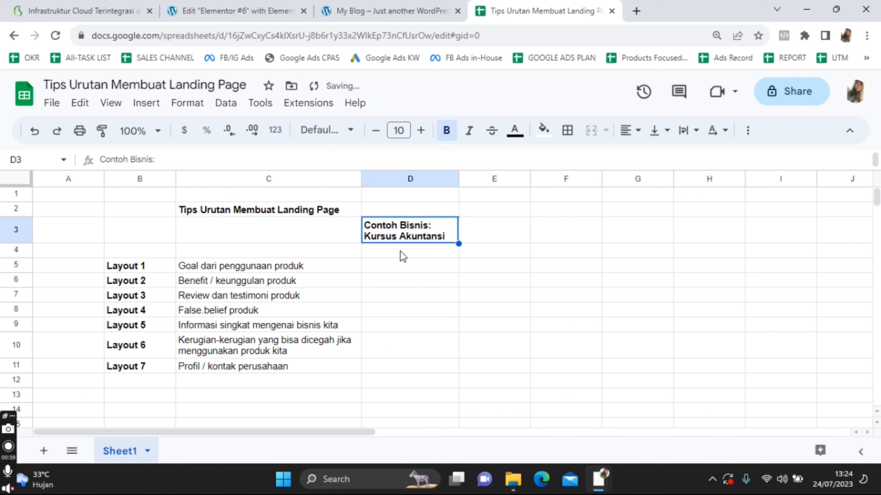
# Enter the label 'Breakdown' in cell D4
pyautogui.click(401, 254)
pyautogui.write('B')
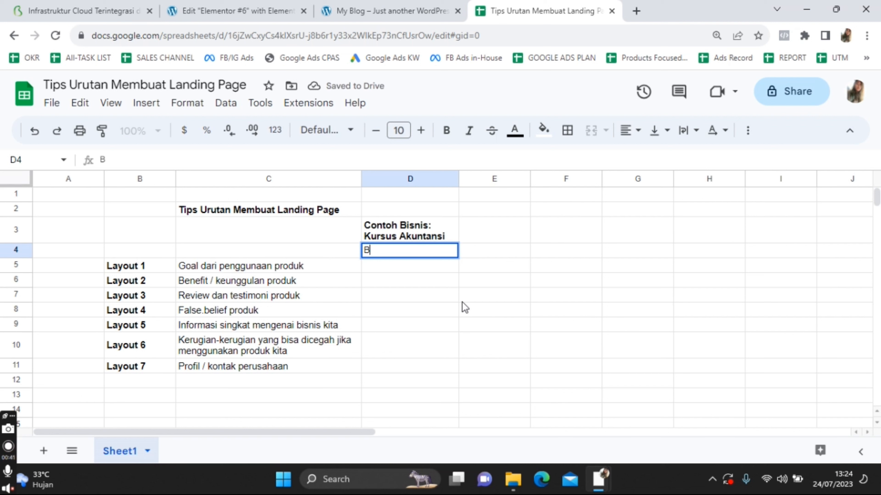
pyautogui.write('reakdow')
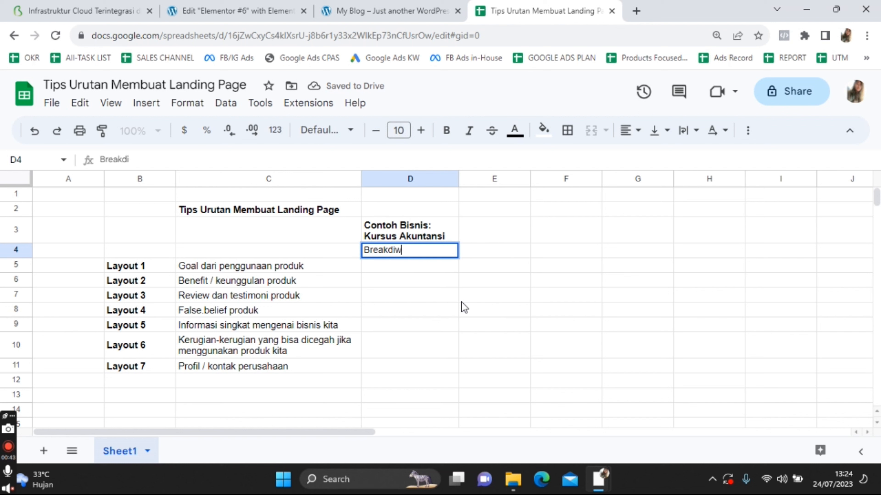
pyautogui.press('BackSpace')
pyautogui.press('BackSpace')
pyautogui.write('iw')
pyautogui.press('BackSpace')
pyautogui.press('BackSpace')
pyautogui.write('ow')
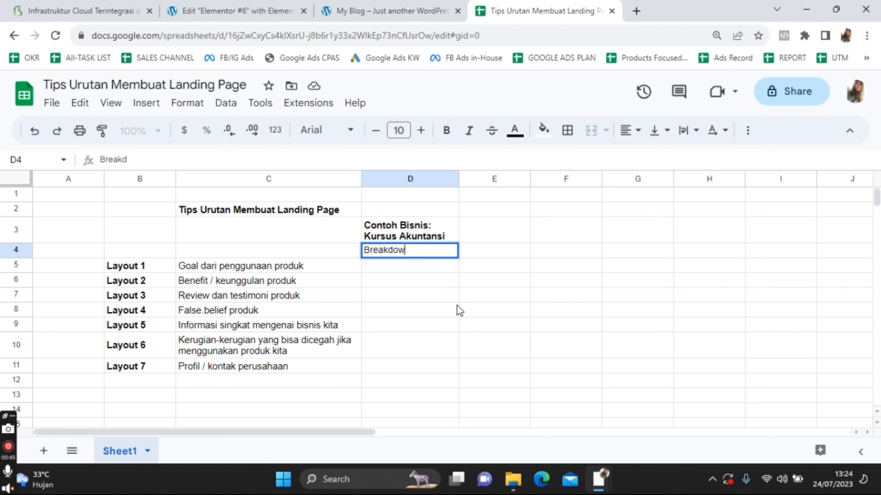
pyautogui.write('b')
pyautogui.press('BackSpace')
pyautogui.write('n')
pyautogui.click(408, 314)
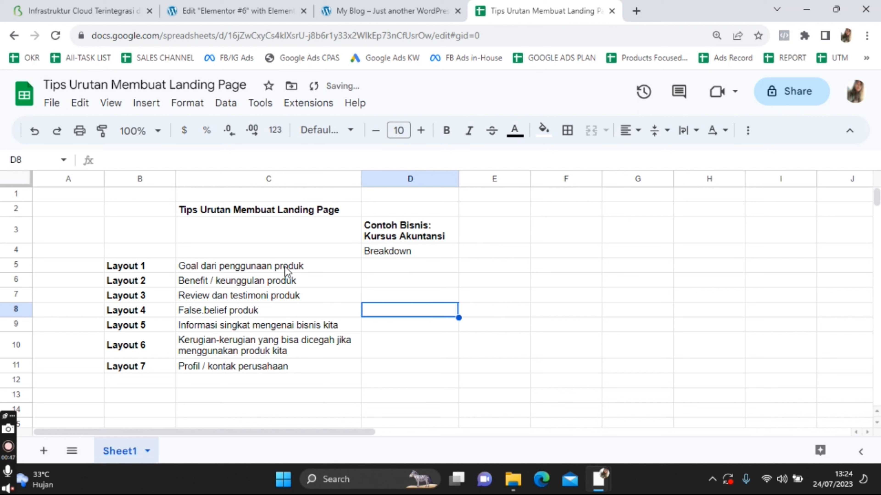
# Type 'Pahami Akuntansi dengan Mudah Tanpa Ribet' in D5 and bold the Breakdown label
pyautogui.click(288, 269)
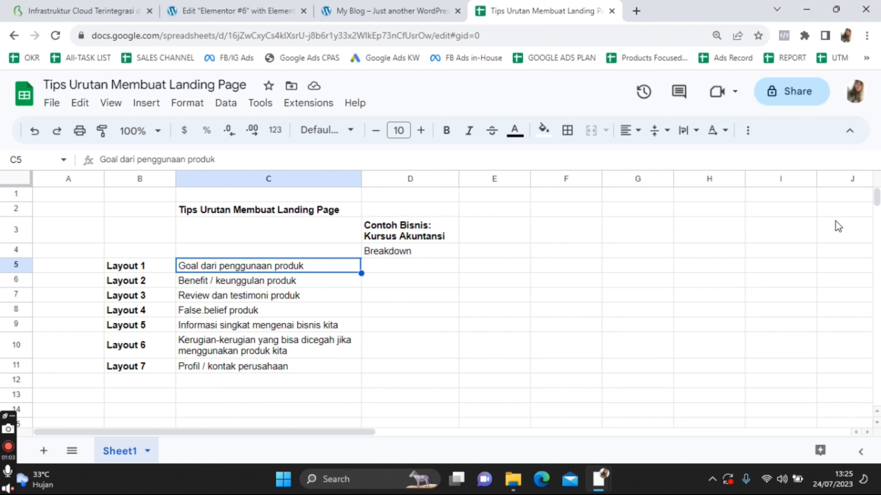
pyautogui.press('Up')
pyautogui.press('Down')
pyautogui.press('Right')
pyautogui.write('Pahami')
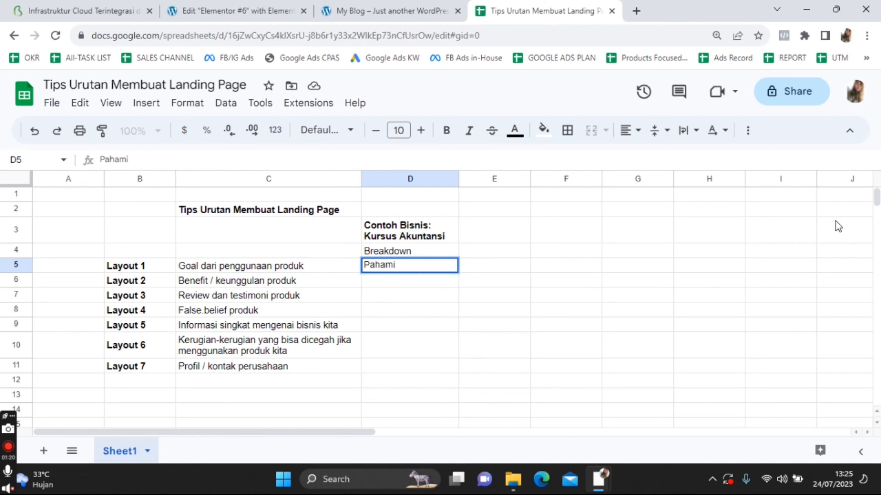
pyautogui.write(' Akuntansi')
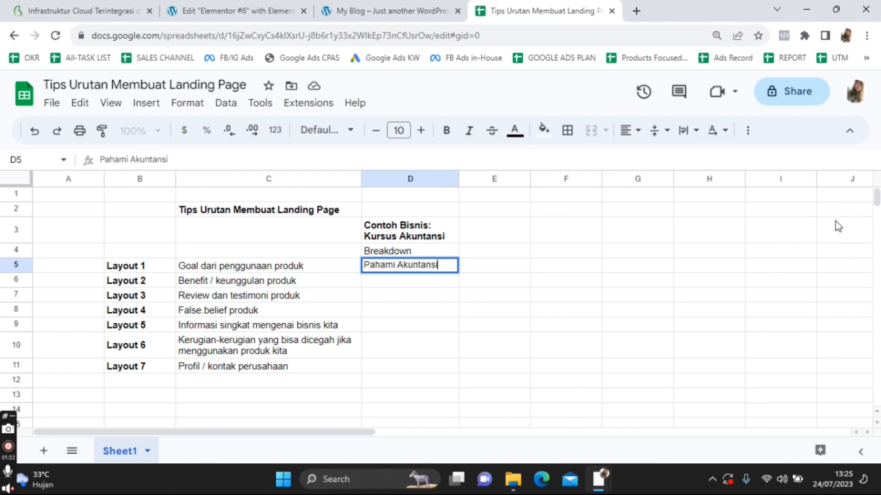
pyautogui.write(' dengan Mudah Ta')
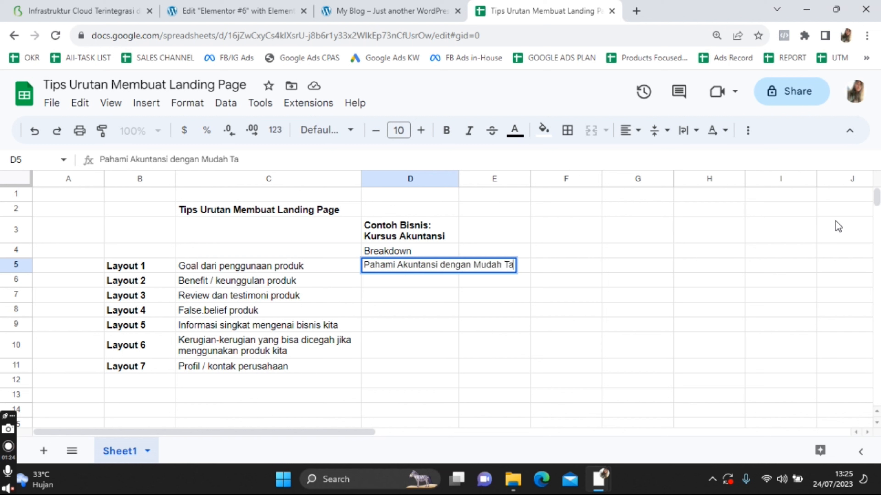
pyautogui.write('npa Ribet')
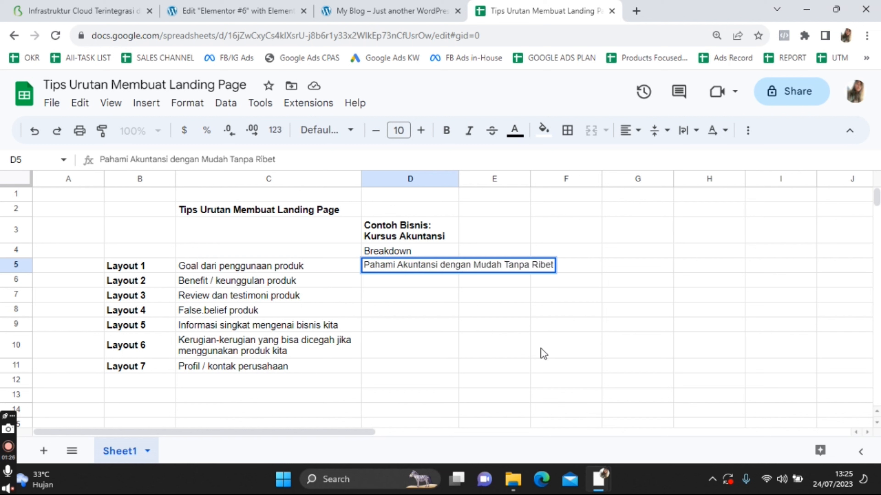
pyautogui.click(491, 349)
pyautogui.click(439, 253)
pyautogui.hotkey('ctrl', 'b')
pyautogui.click(416, 271)
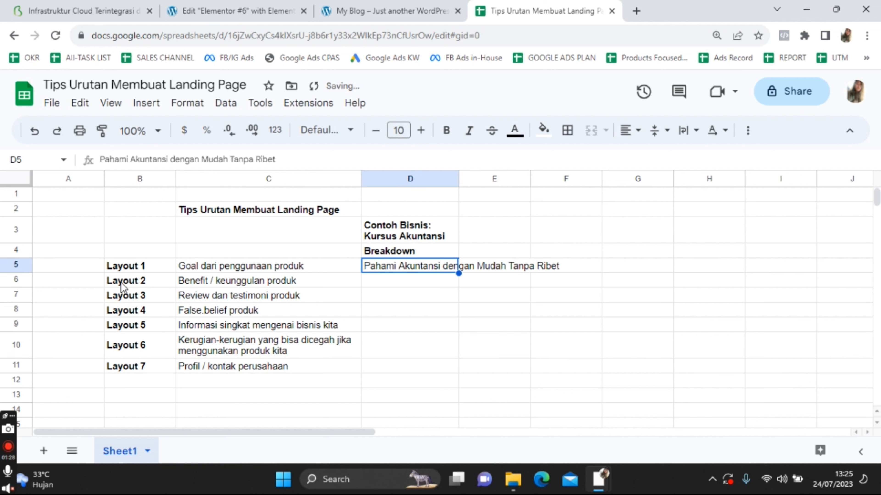
# Apply all borders to the B5:D11 layout table and widen column D
pyautogui.moveTo(117, 273); pyautogui.dragTo(445, 373)
pyautogui.click(567, 130)
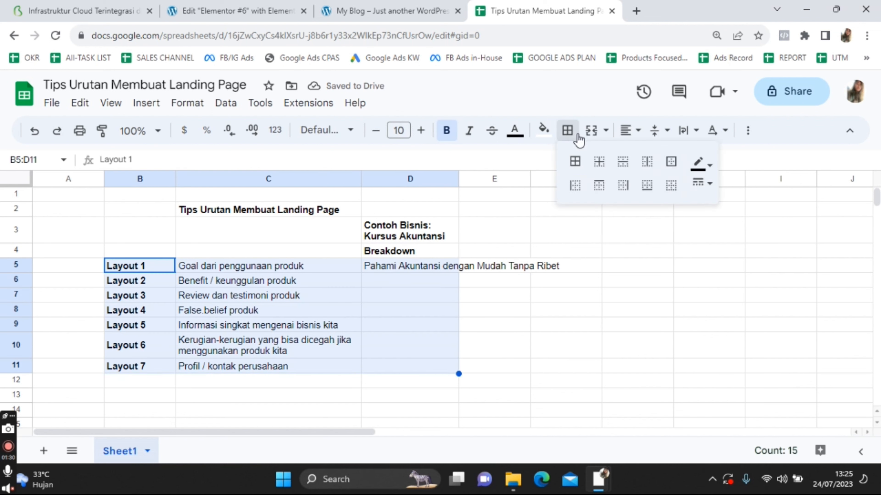
pyautogui.click(571, 160)
pyautogui.click(637, 345)
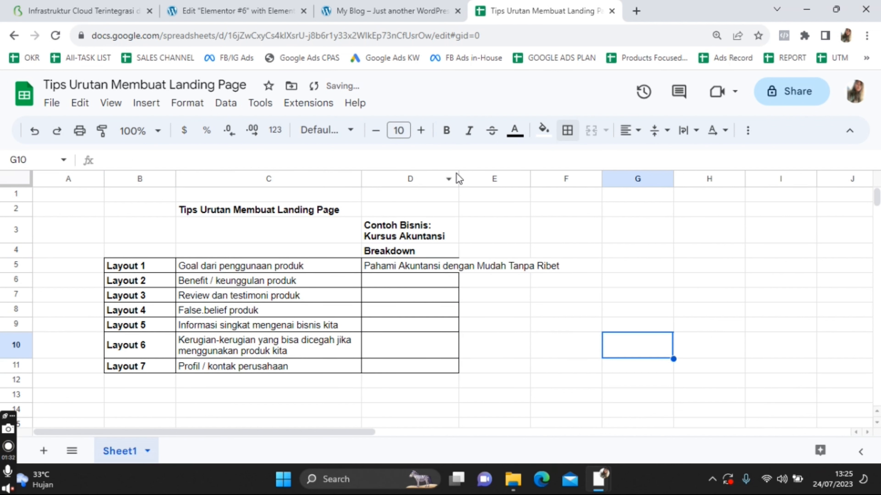
pyautogui.moveTo(459, 178); pyautogui.dragTo(584, 197)
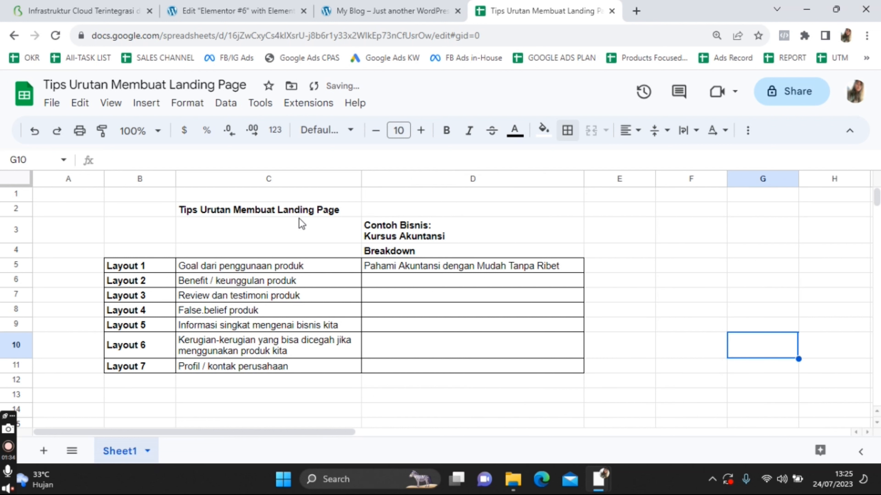
# Merge C2:C4 into one title cell and centre it vertically
pyautogui.moveTo(298, 210); pyautogui.dragTo(301, 256)
pyautogui.click(588, 133)
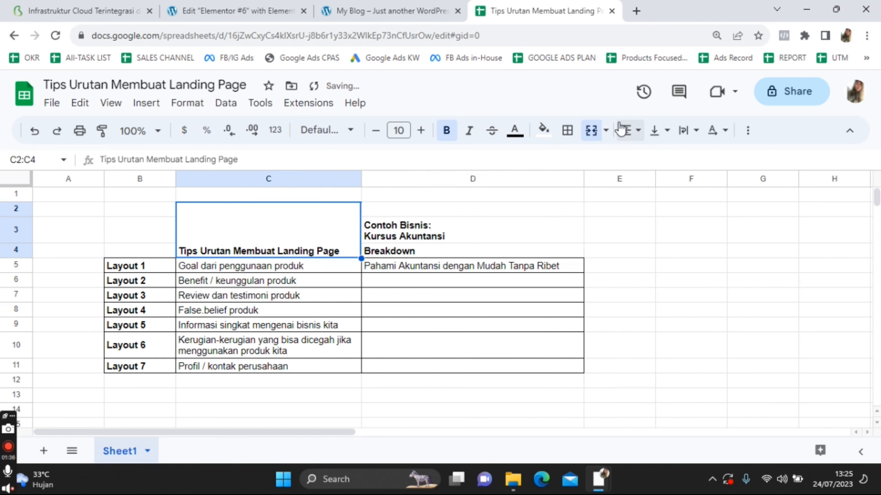
pyautogui.click(654, 131)
pyautogui.click(679, 160)
pyautogui.click(391, 271)
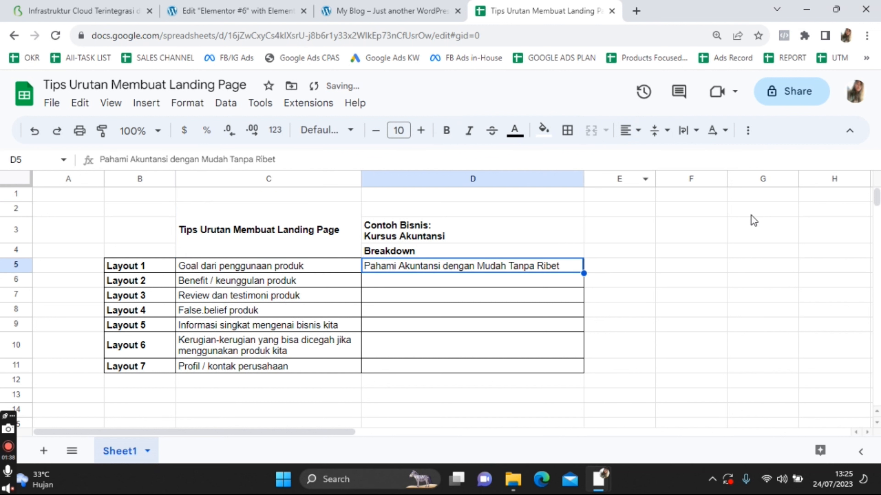
# In D6, list '- Belajar offline & online dimana saja', '- Materi terstruktur', '- Instruktur berpengalaman' on separate lines
pyautogui.click(516, 288)
pyautogui.write('-')
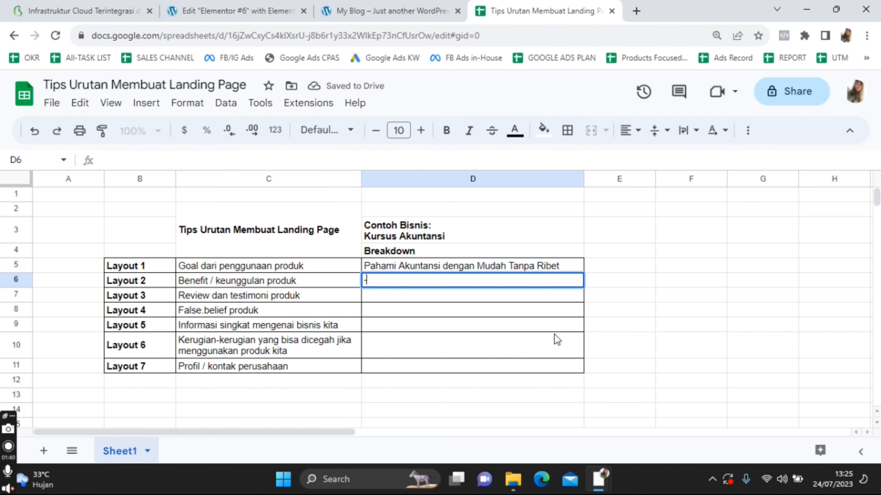
pyautogui.write(' Belajar online')
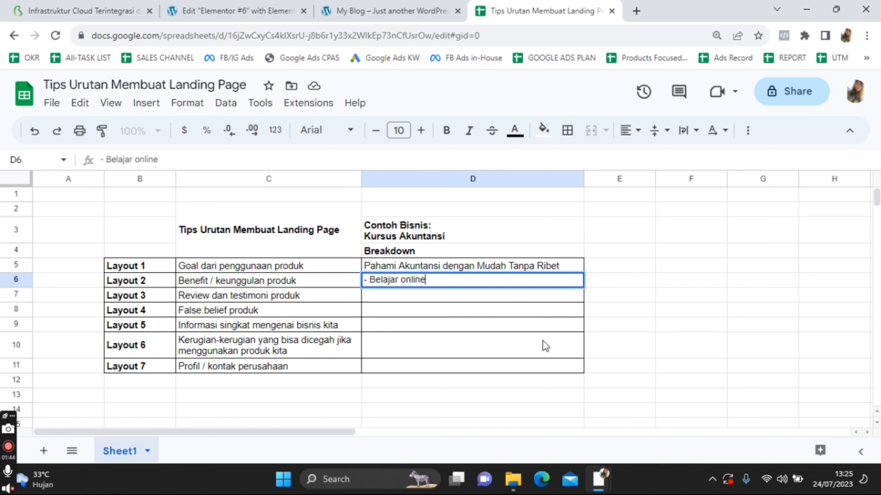
pyautogui.press('BackSpace')
pyautogui.press('BackSpace')
pyautogui.press('BackSpace')
pyautogui.press('BackSpace')
pyautogui.press('BackSpace')
pyautogui.write('ffline & online dimana saja')
pyautogui.hotkey('alt', 'Return')
pyautogui.write('- ')
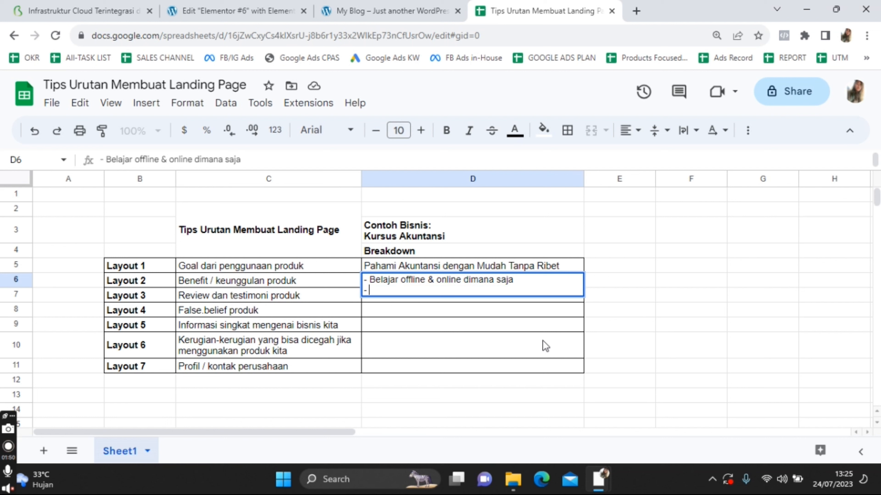
pyautogui.write('Materi terstruktur')
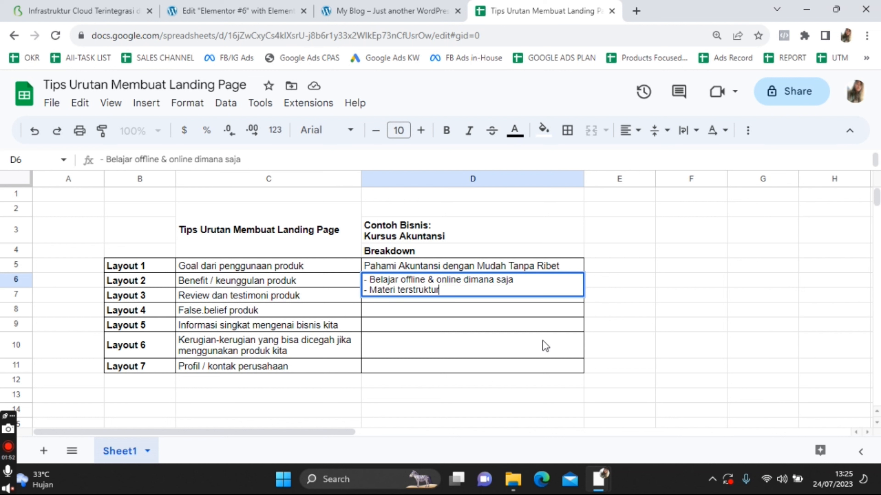
pyautogui.hotkey('alt', 'Return')
pyautogui.write('- Instruktur bere')
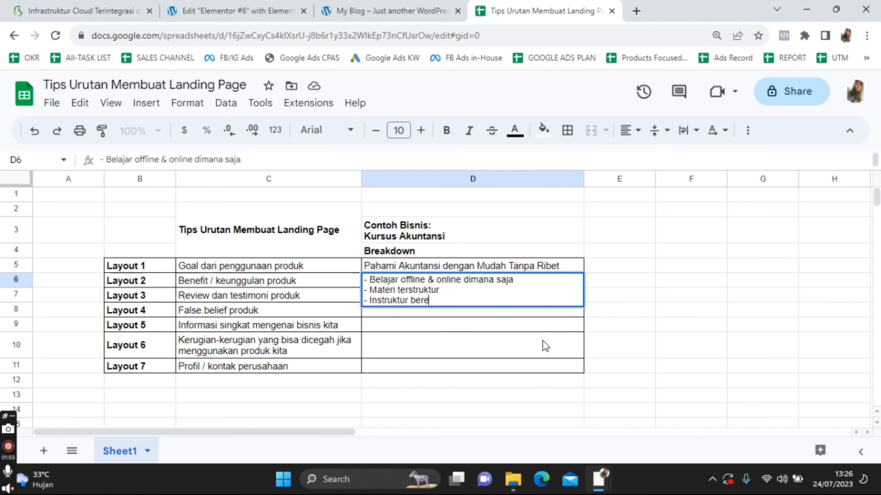
pyautogui.press('BackSpace')
pyautogui.write('pengalaman')
pyautogui.click(594, 327)
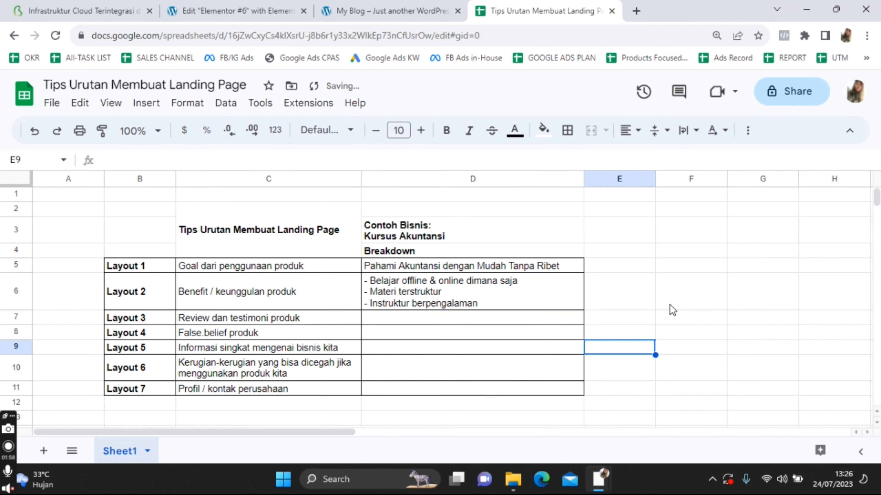
# Paste the YouTube review video link into D7
pyautogui.doubleClick(402, 322)
pyautogui.write('https://www.youtube.com/watch?v=gPbsKcLIHNU')
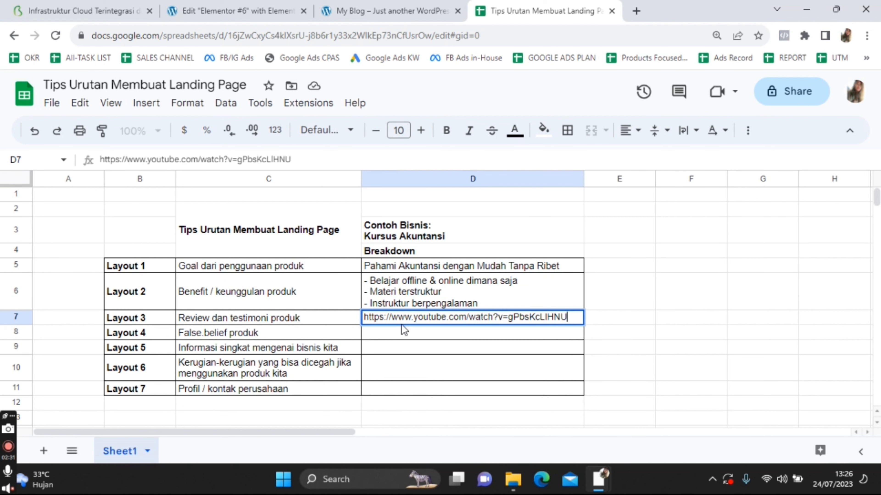
pyautogui.click(389, 398)
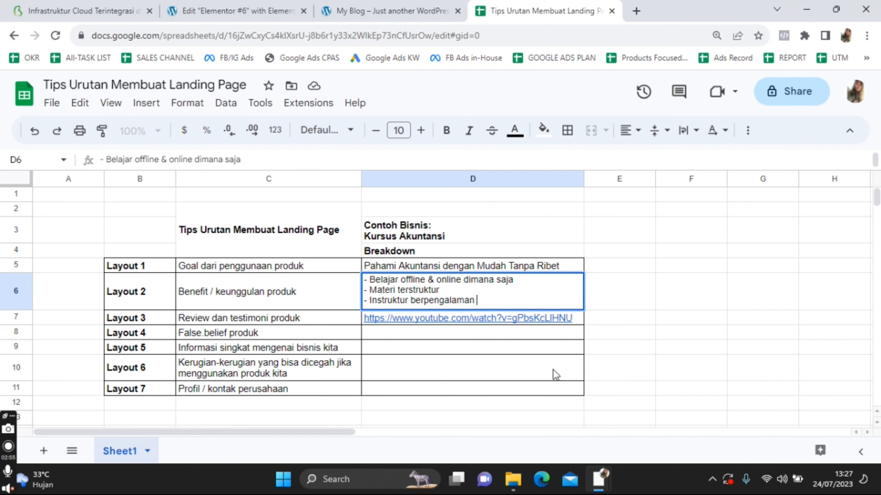
# Append 'di bidangnya' to the instructor benefit in D6
pyautogui.write('di binda')
pyautogui.press('BackSpace')
pyautogui.press('BackSpace')
pyautogui.press('BackSpace')
pyautogui.write('dangnya')
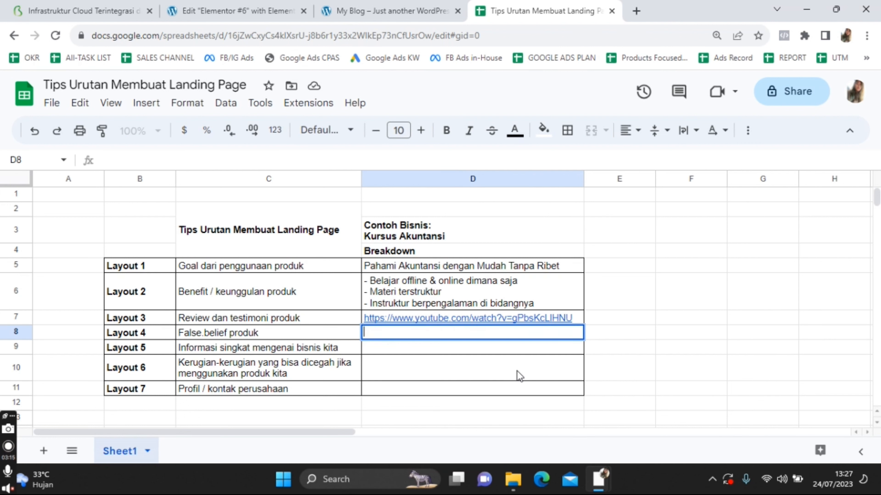
# In D8, add '- Sibuk & takut tidak bisa kursus akuntansi?' answered with flexible online classes
pyautogui.write('- S')
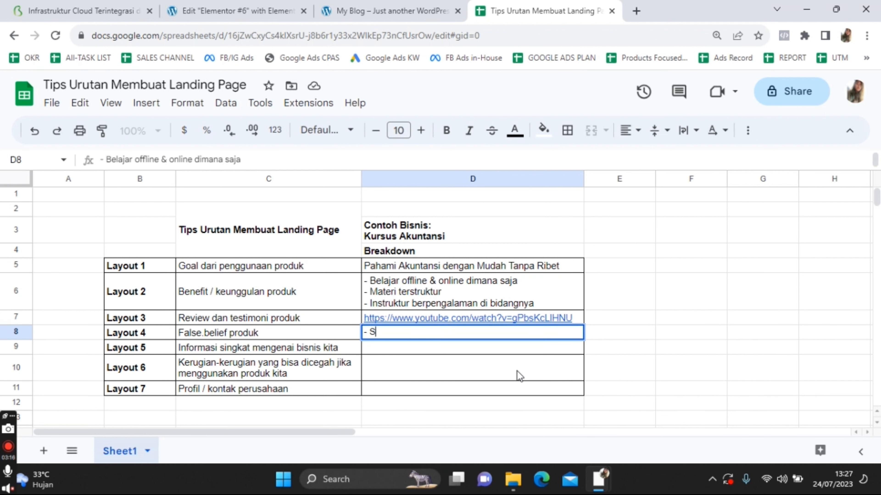
pyautogui.write('ibuk & taku')
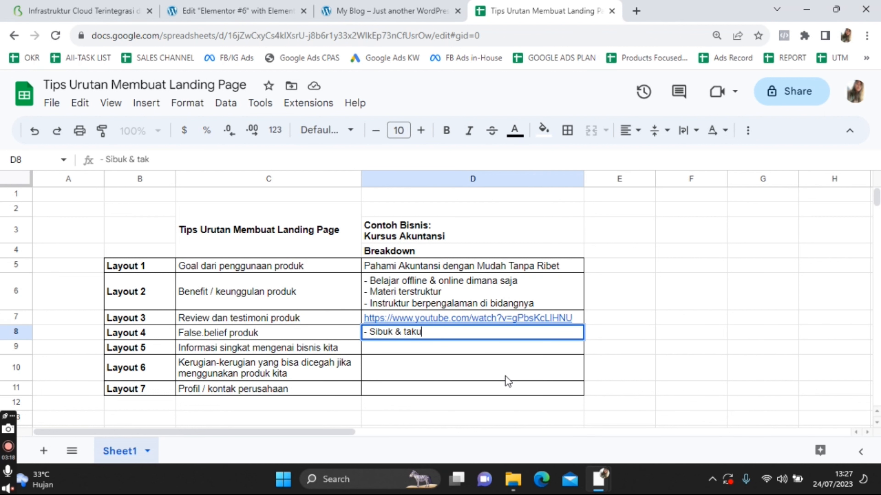
pyautogui.write('t tidak bisa kursus a')
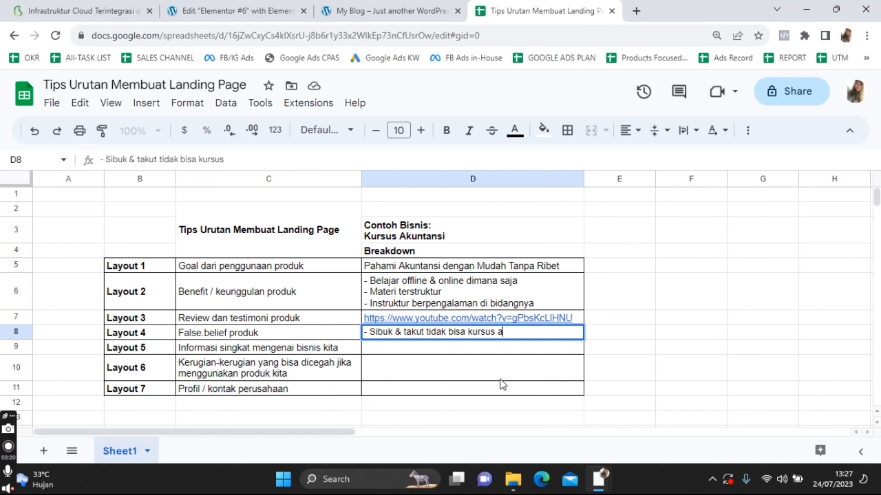
pyautogui.write('kutnansi?')
pyautogui.press('BackSpace')
pyautogui.press('BackSpace')
pyautogui.press('BackSpace')
pyautogui.press('BackSpace')
pyautogui.press('BackSpace')
pyautogui.press('BackSpace')
pyautogui.press('BackSpace')
pyautogui.write('ntansi?')
pyautogui.hotkey('alt', 'Return')
pyautogui.write('Kami se')
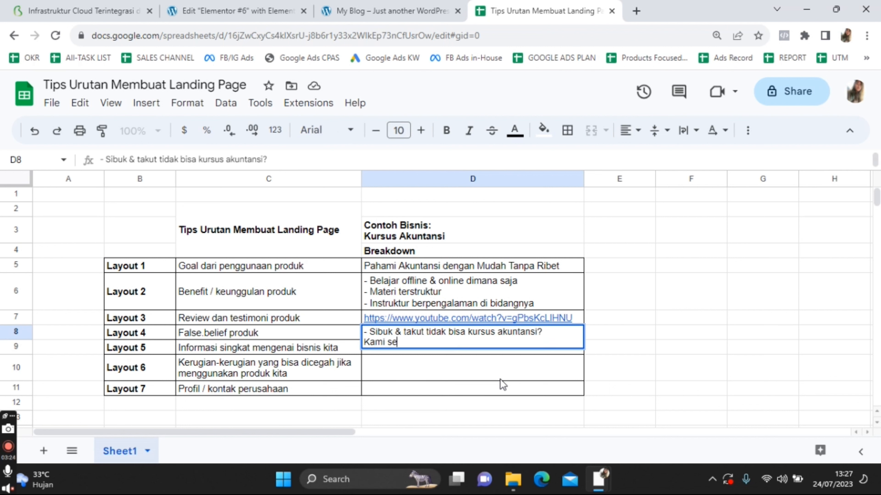
pyautogui.write('diakan kelas online d')
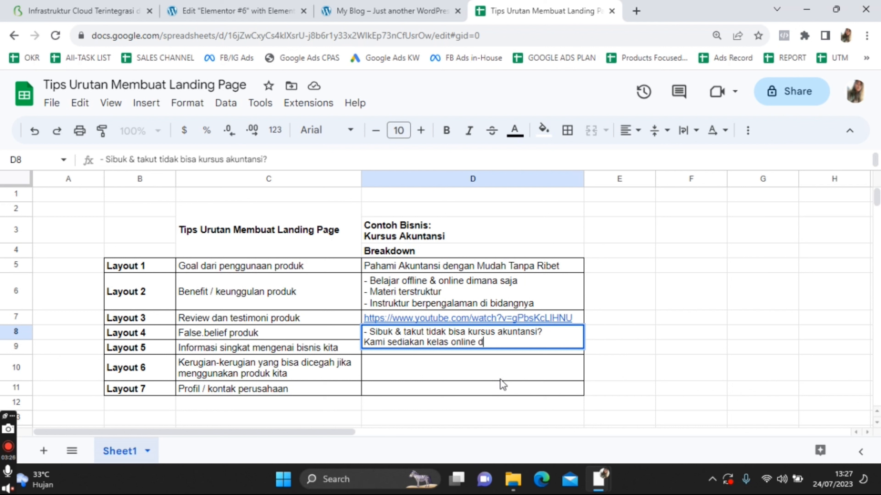
pyautogui.write('engan waktu &')
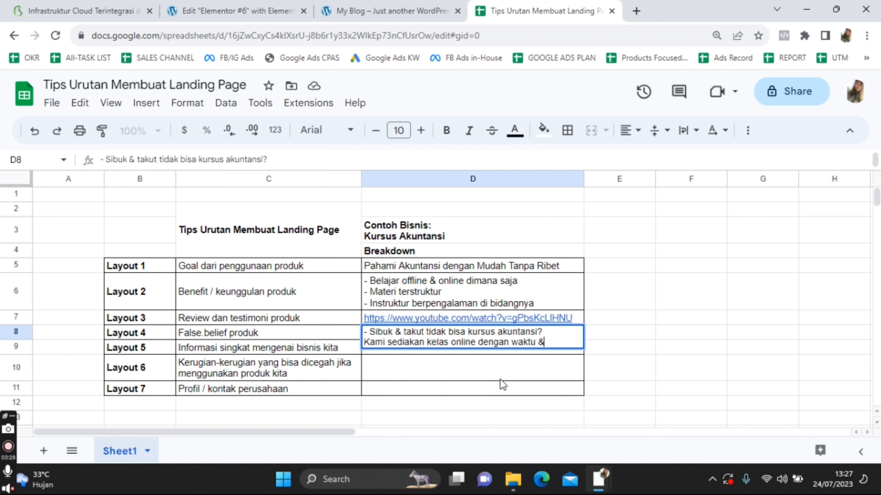
pyautogui.write(' tempat yang fles')
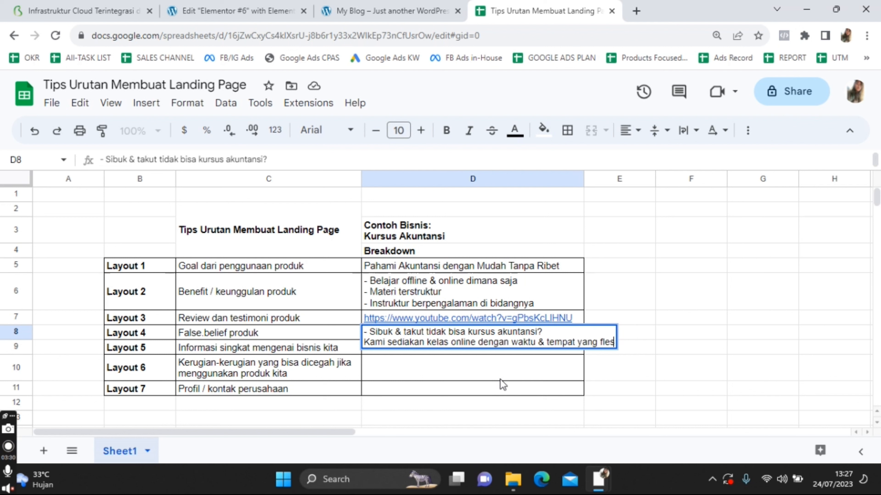
pyautogui.press('BackSpace')
pyautogui.write('ksibel')
# Add the 'Takut kesulitan memahami akuntansi?' objection with its answer, then 'Takut hanya paham teori, tapi praktek 0?'
pyautogui.hotkey('alt', 'Return')
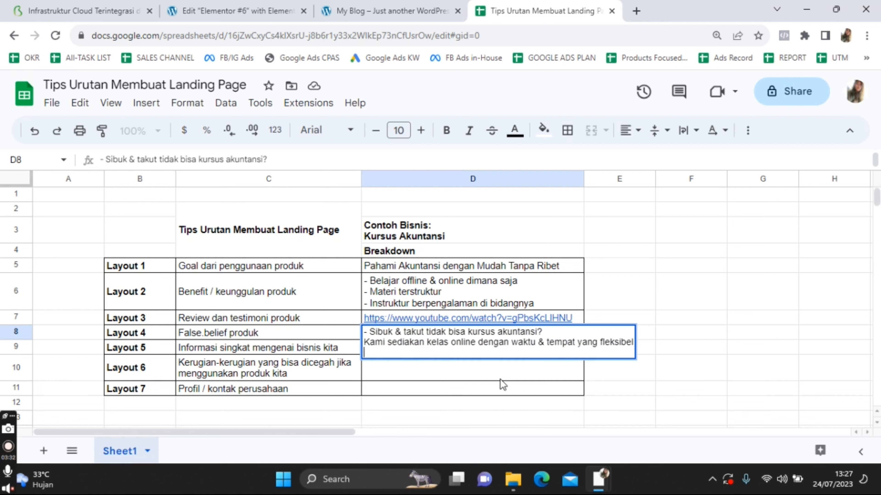
pyautogui.hotkey('alt', 'Return')
pyautogui.write('-')
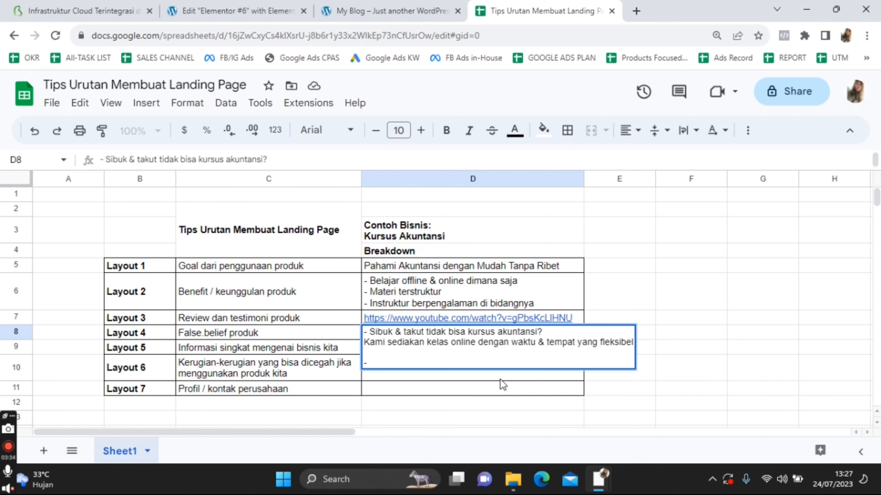
pyautogui.write(' Takut kesulitan')
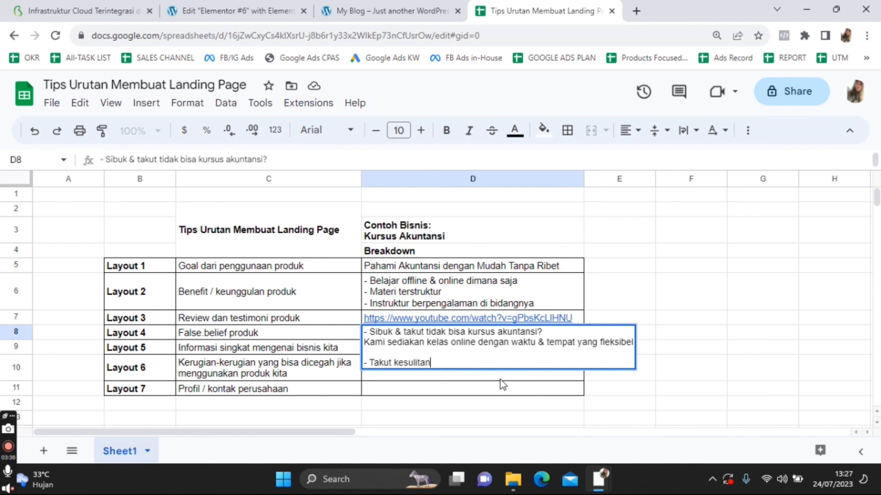
pyautogui.write(' memahami a')
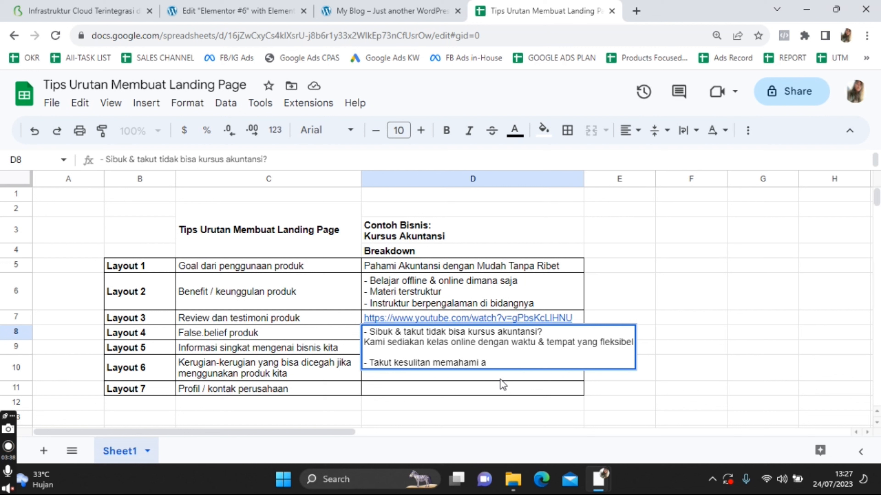
pyautogui.write('kuntansi?')
pyautogui.hotkey('alt', 'Return')
pyautogui.write('Tena')
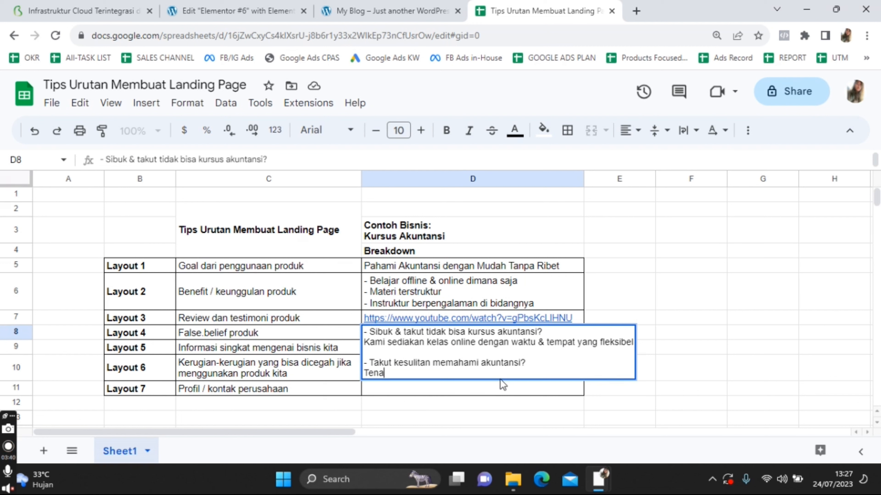
pyautogui.write('ng, kami buatk')
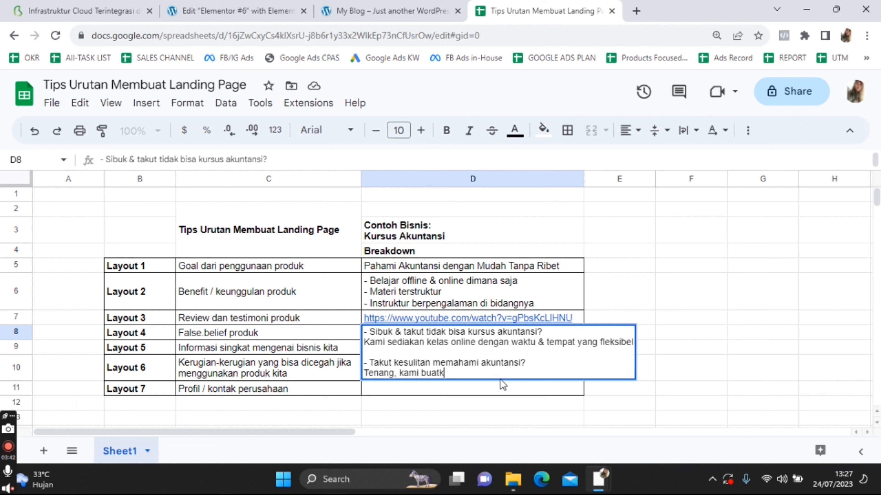
pyautogui.write('an materi terstru')
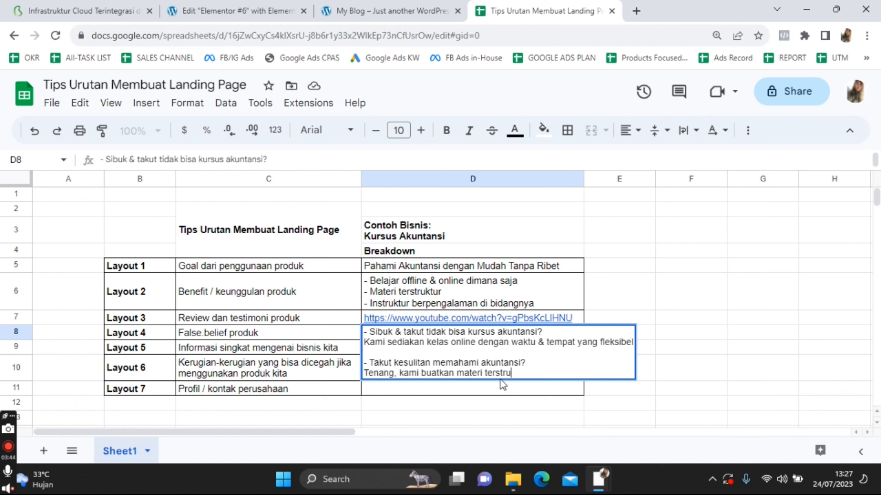
pyautogui.write('ktur mulai dar')
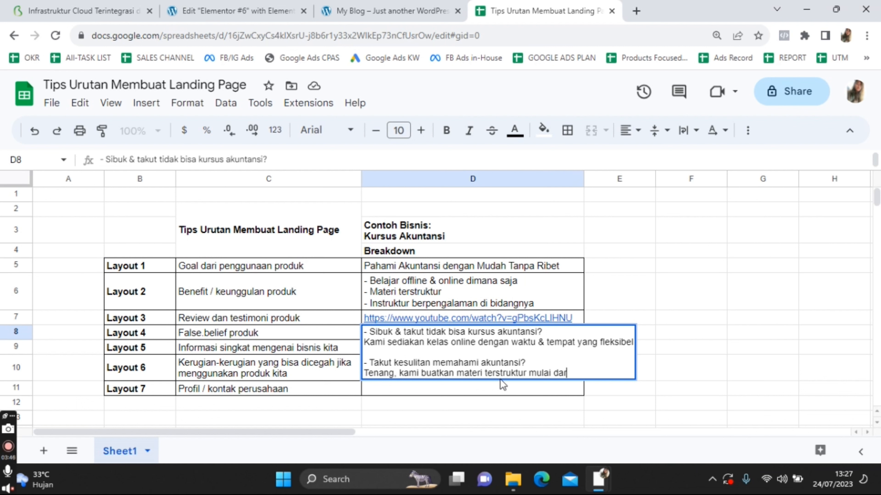
pyautogui.write('i pemula hin')
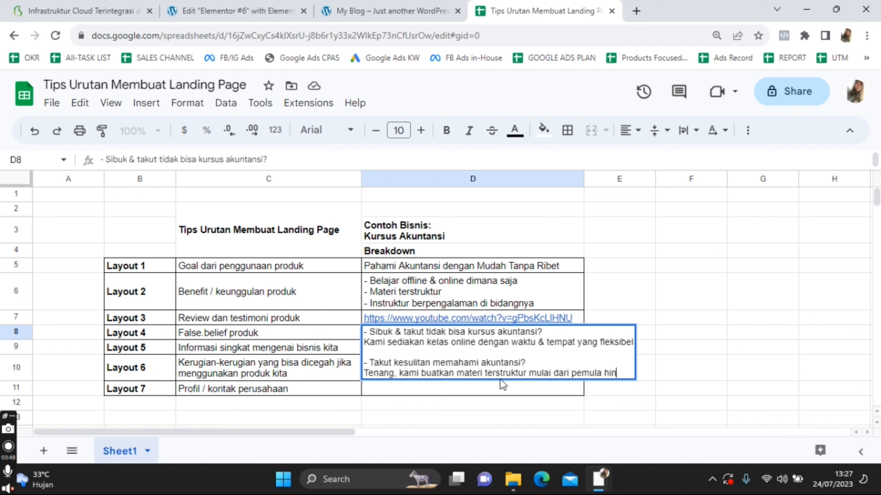
pyautogui.write('gga mahir')
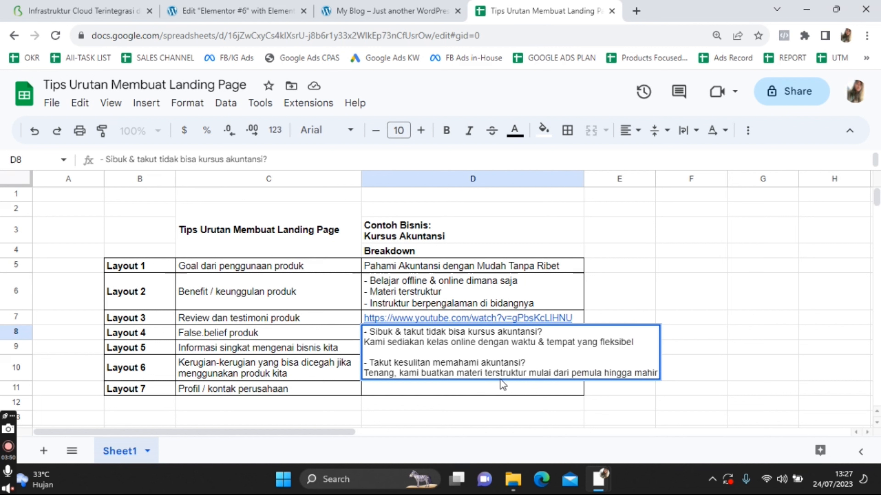
pyautogui.hotkey('alt', 'Return')
pyautogui.hotkey('alt', 'Return')
pyautogui.write('-')
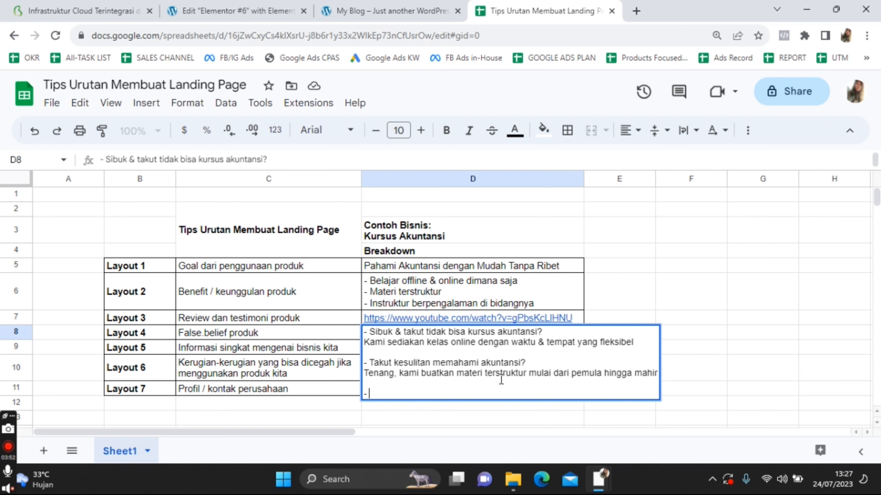
pyautogui.write(' Takut hanya paham ')
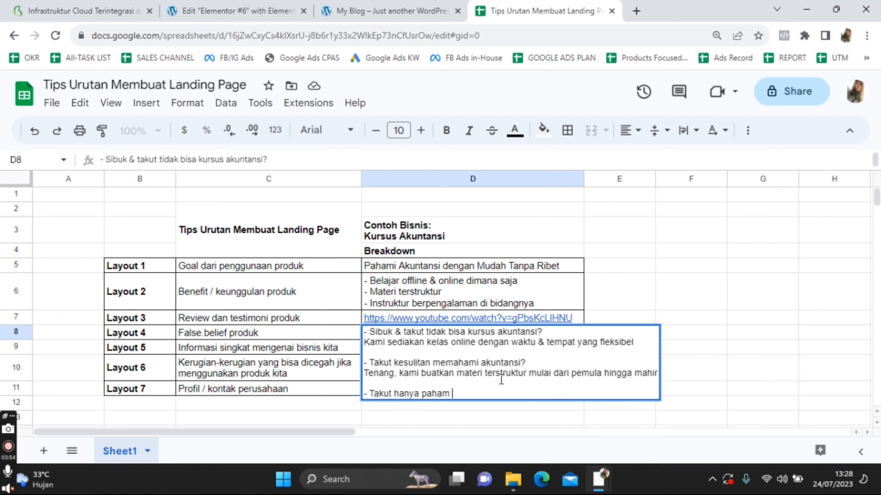
pyautogui.write('teori, tapi praktek ')
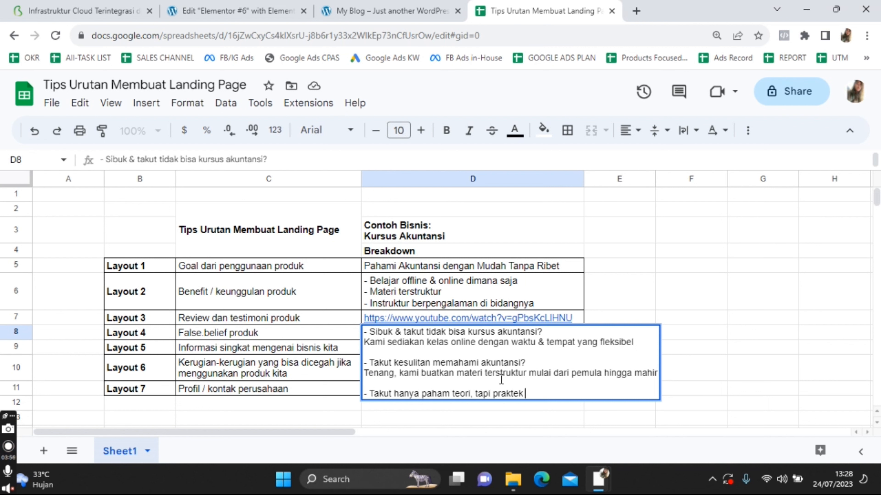
pyautogui.write('0?')
pyautogui.hotkey('shift', 'Return')
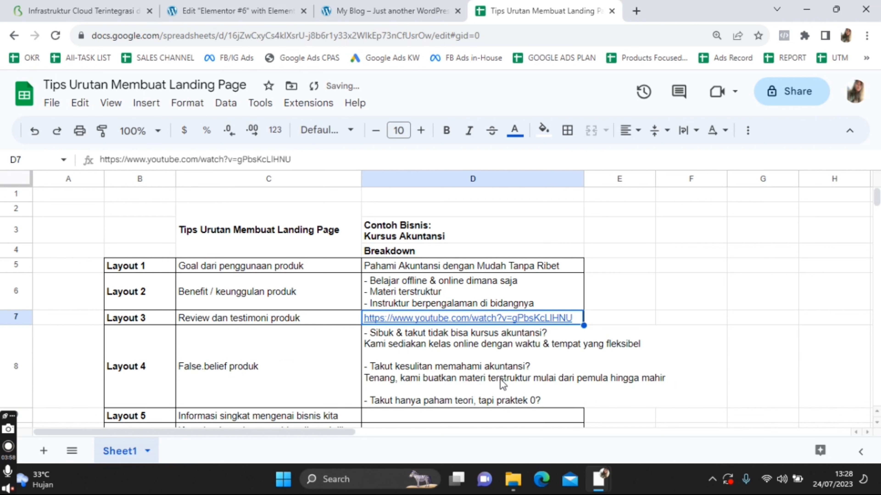
# Widen column D and add 'Kami latih students dengan studi kasus real' under the praktek 0? line in D8
pyautogui.click(589, 391)
pyautogui.press('Left')
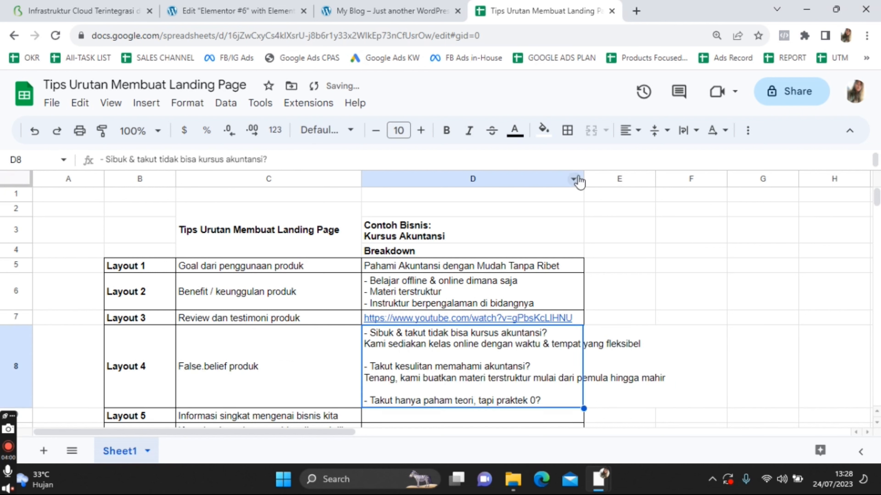
pyautogui.moveTo(584, 178); pyautogui.dragTo(681, 178)
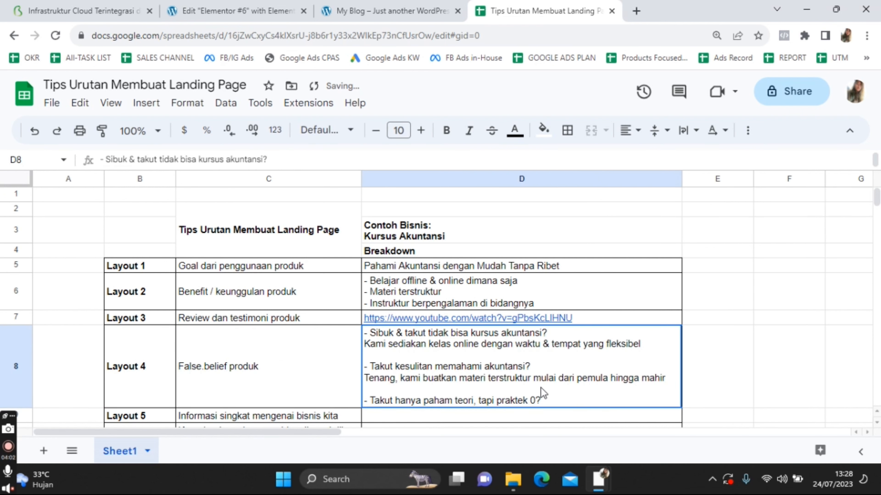
pyautogui.doubleClick(568, 408)
pyautogui.hotkey('alt', 'Return')
pyautogui.write('Tenang, kami')
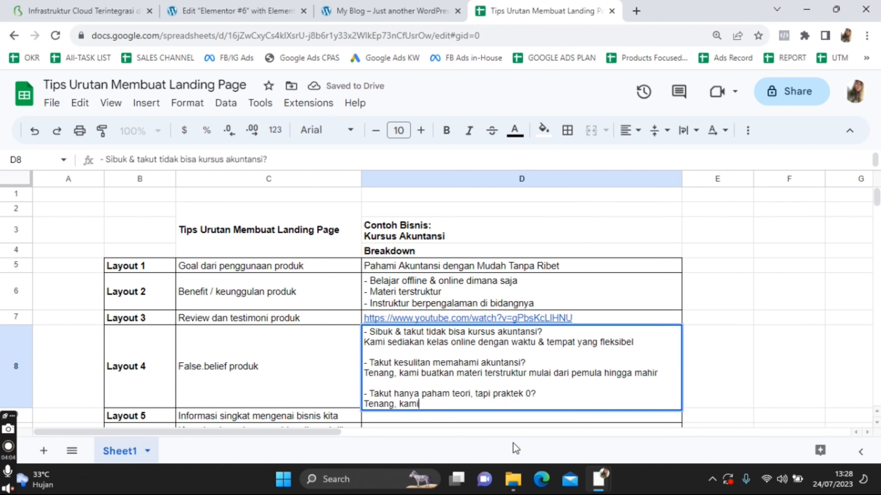
pyautogui.press('BackSpace')
pyautogui.press('BackSpace')
pyautogui.press('BackSpace')
pyautogui.press('BackSpace')
pyautogui.press('BackSpace')
pyautogui.press('BackSpace')
pyautogui.press('BackSpace')
pyautogui.press('BackSpace')
pyautogui.press('BackSpace')
pyautogui.press('BackSpace')
pyautogui.press('BackSpace')
pyautogui.press('BackSpace')
pyautogui.write('Kami latih students')
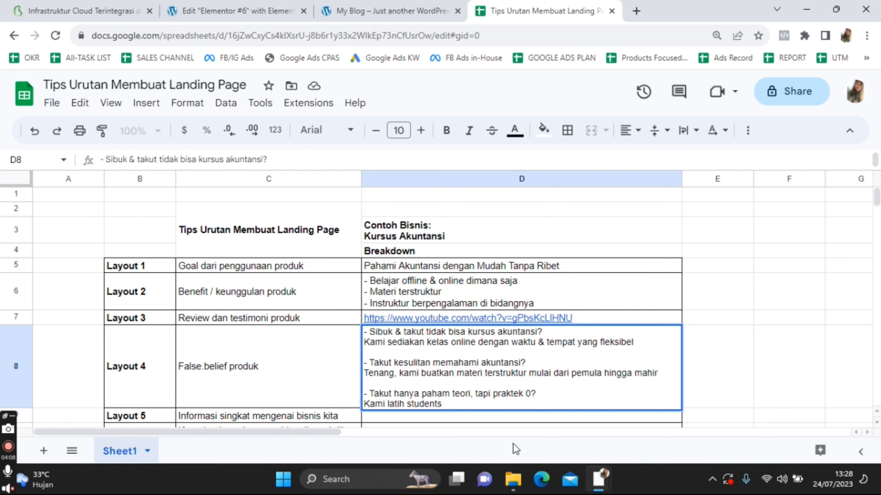
pyautogui.write(' dengan studi kasu')
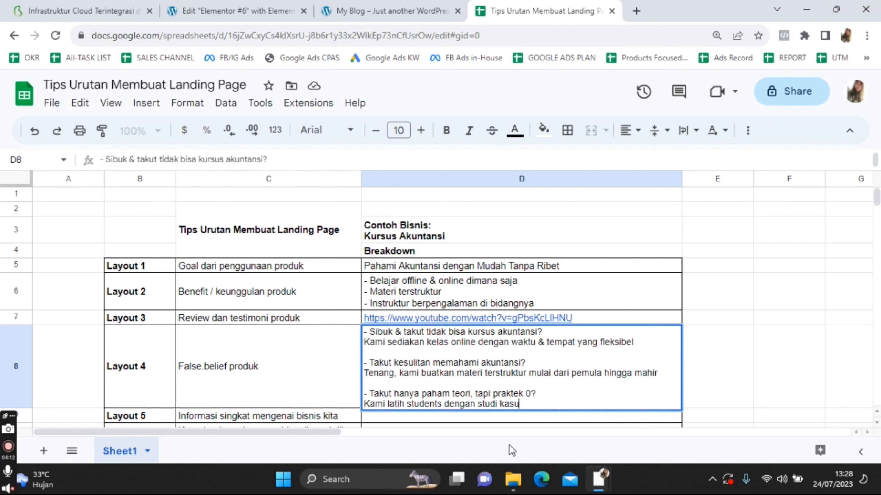
pyautogui.write('s real')
pyautogui.click(709, 295)
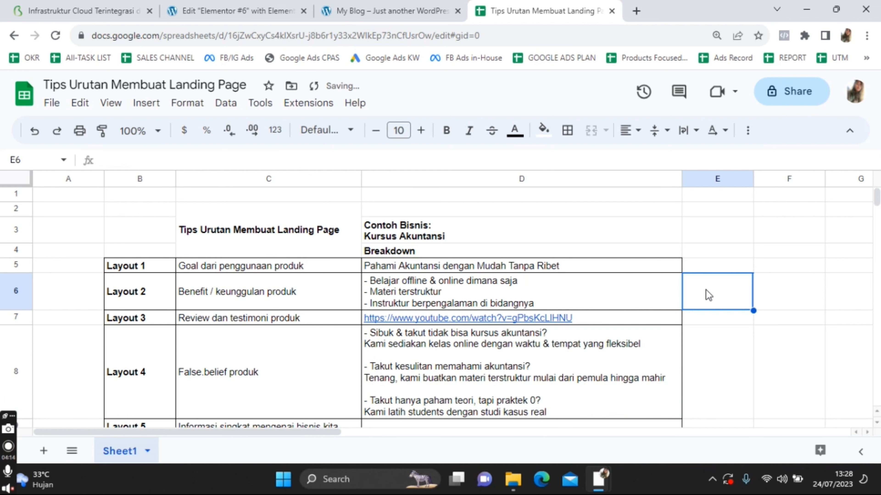
pyautogui.scroll(-1, 293, 310)
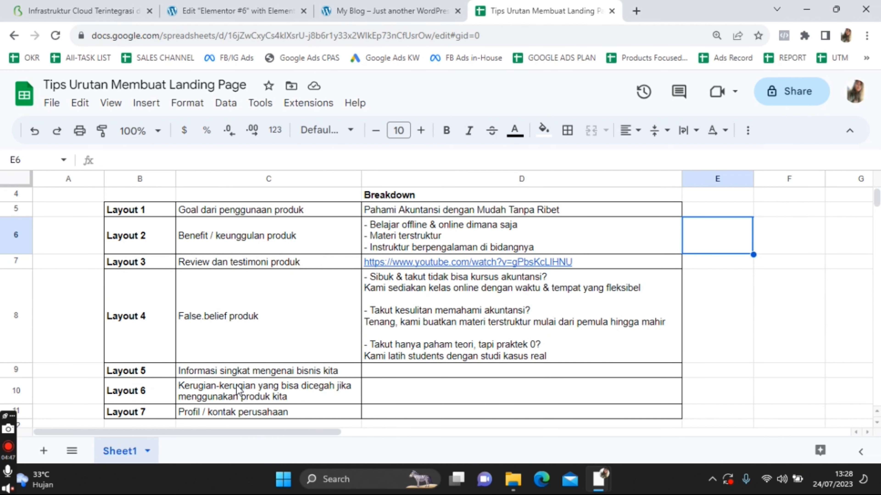
# List Youtube, Instagram and Tiktok on separate lines in D9 for Layout 5
pyautogui.doubleClick(379, 376)
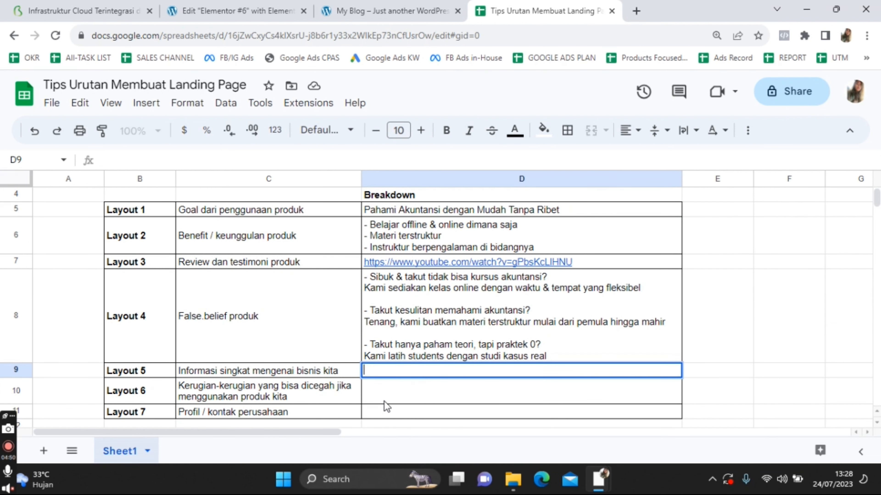
pyautogui.write('Youtube')
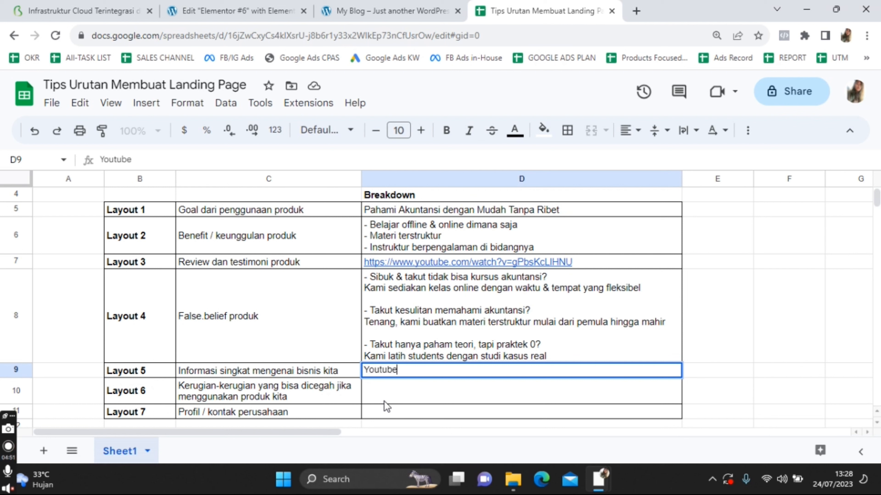
pyautogui.hotkey('alt', 'Return')
pyautogui.write('Instagram')
pyautogui.hotkey('alt', 'Return')
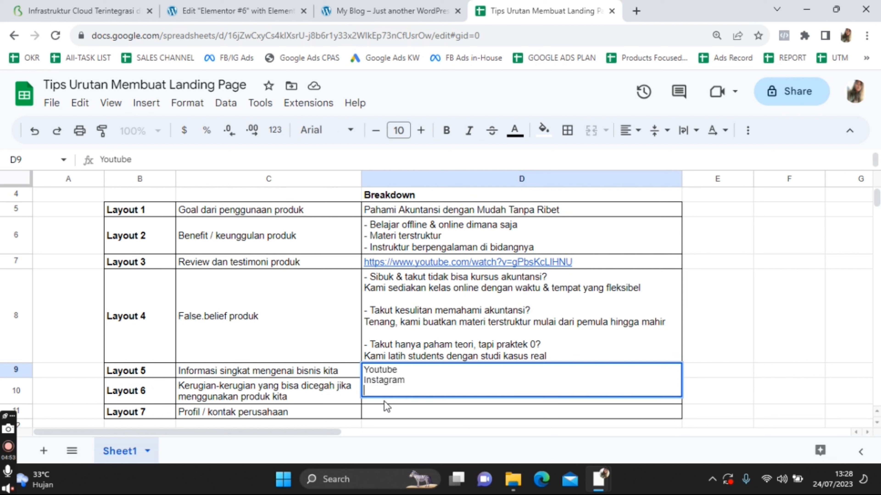
pyautogui.write('Tiktok')
pyautogui.click(325, 369)
# In D10, add 'Gagal seleksi jurusan akuntansi?' / 'Bisa belajar disini' and 'Kurang memahami praktek?' / 'Bisa perdalam disini'
pyautogui.scroll(-2, 288, 342)
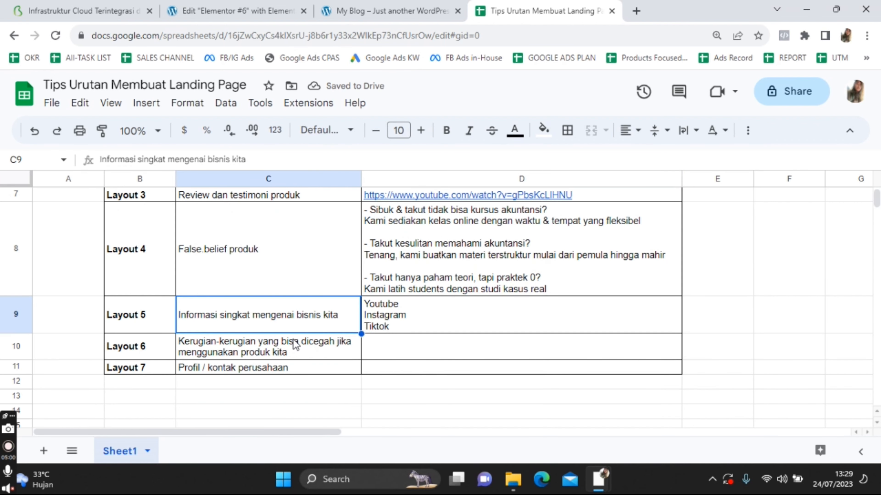
pyautogui.click(466, 340)
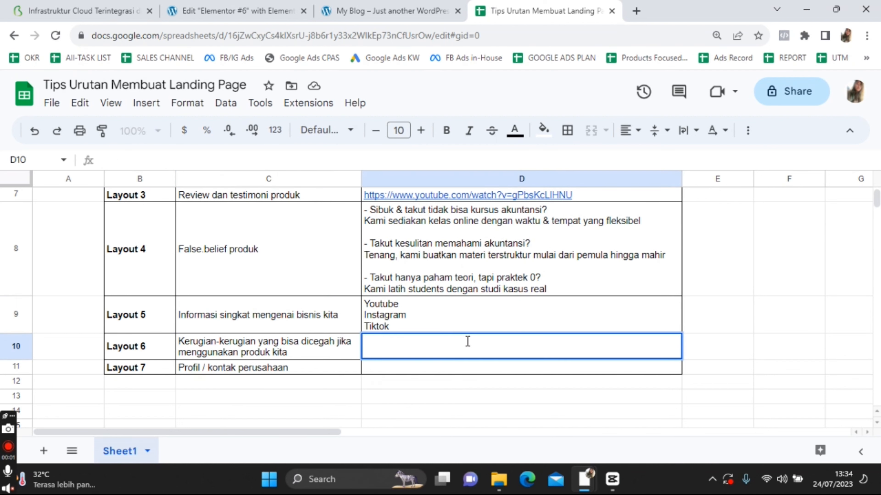
pyautogui.write('Gagal seleksi ')
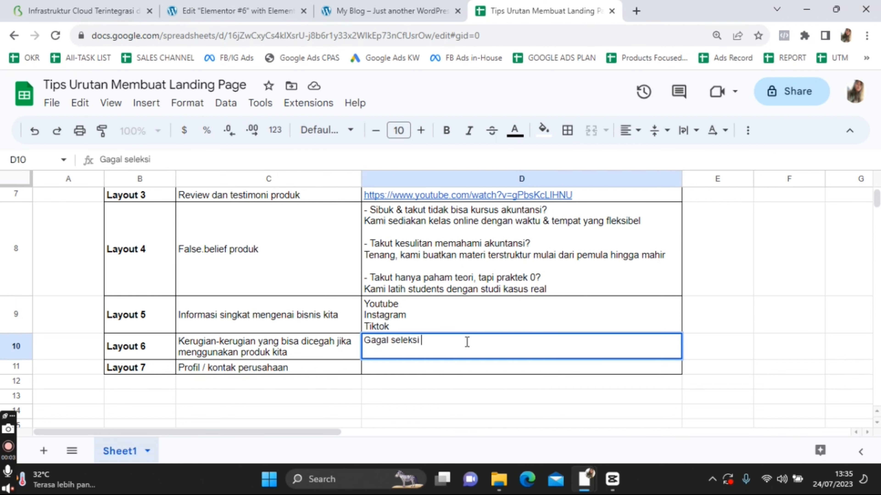
pyautogui.write('jurusan akuntansi?')
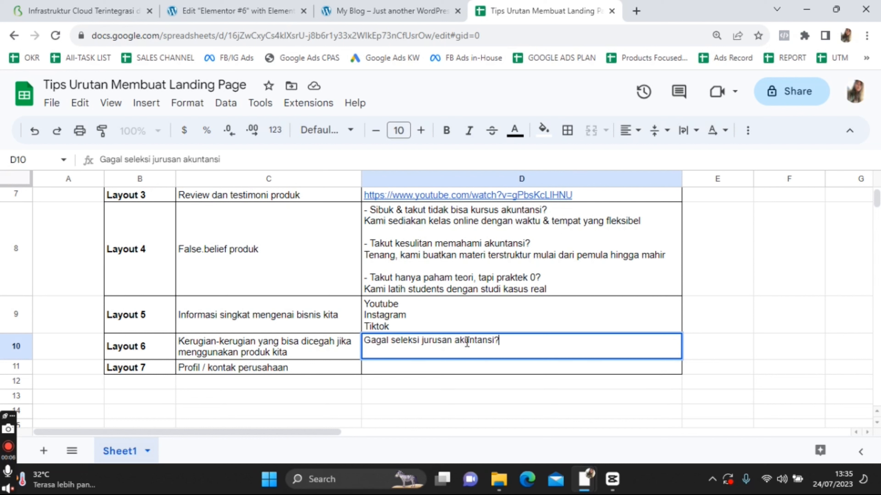
pyautogui.hotkey('alt', 'Return')
pyautogui.write('Bisa ')
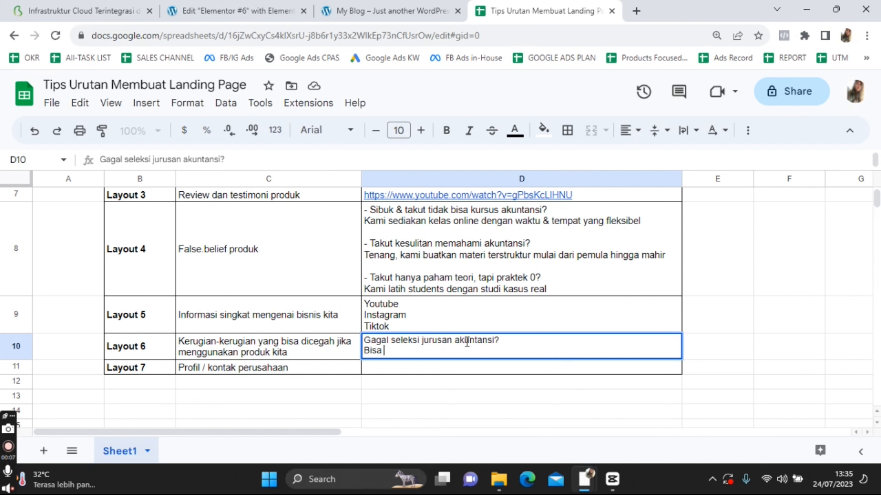
pyautogui.write('belajar disini')
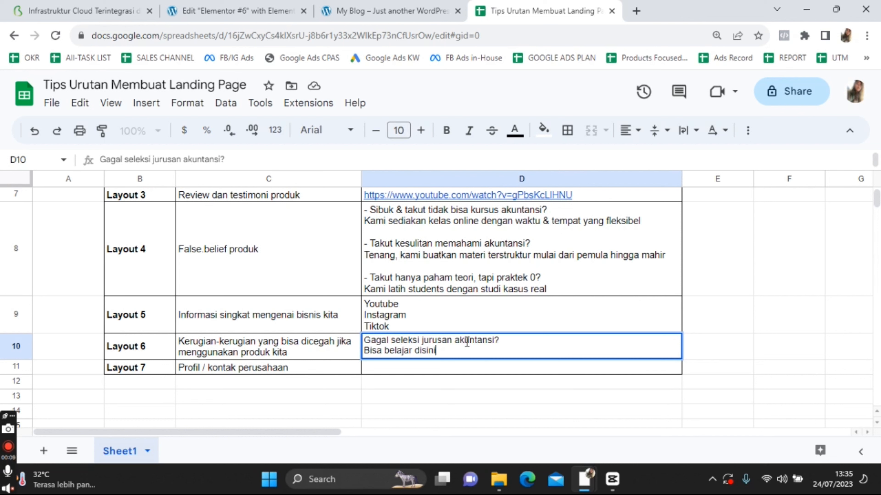
pyautogui.hotkey('alt', 'Return')
pyautogui.hotkey('alt', 'Return')
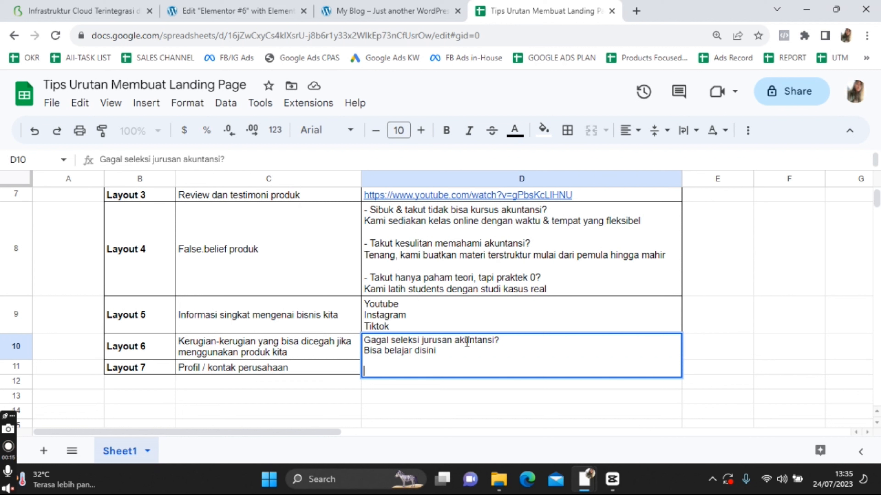
pyautogui.write('Kurang memaha')
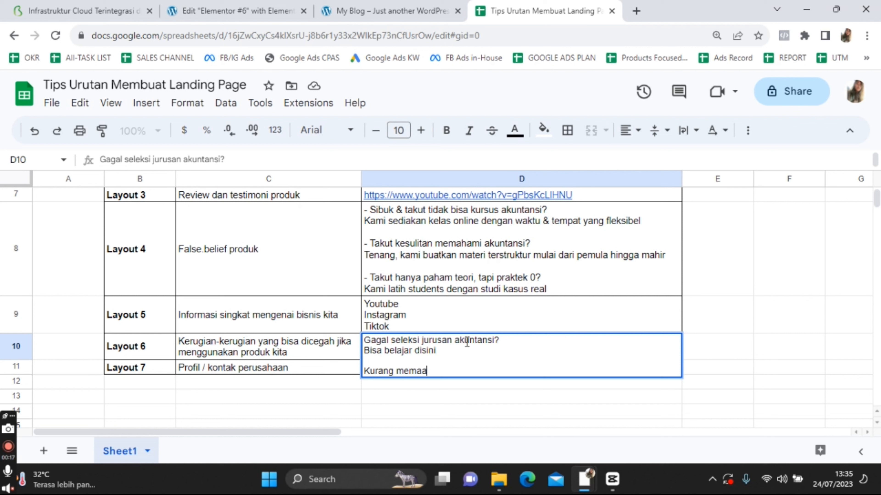
pyautogui.write('mi praktek?')
pyautogui.hotkey('alt', 'Return')
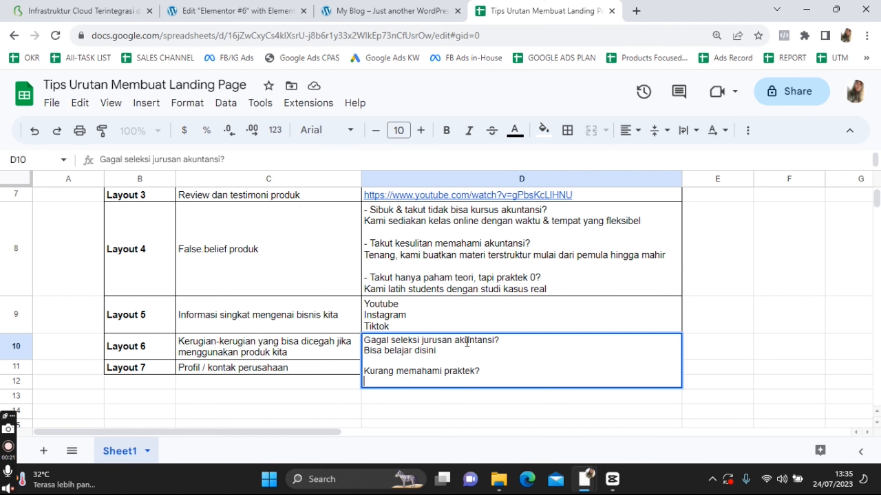
pyautogui.write('Bisa perdalam disini')
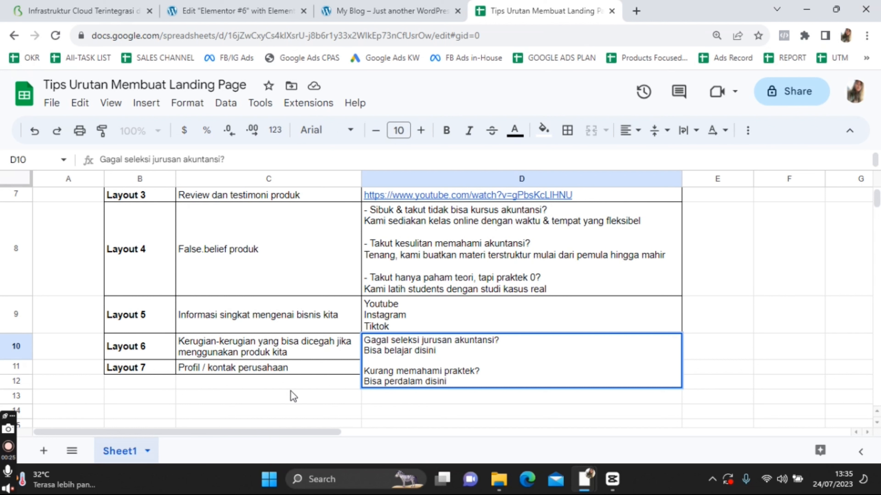
# Enter the company's contact phone number and e-mail address in D11
pyautogui.click(292, 397)
pyautogui.click(433, 404)
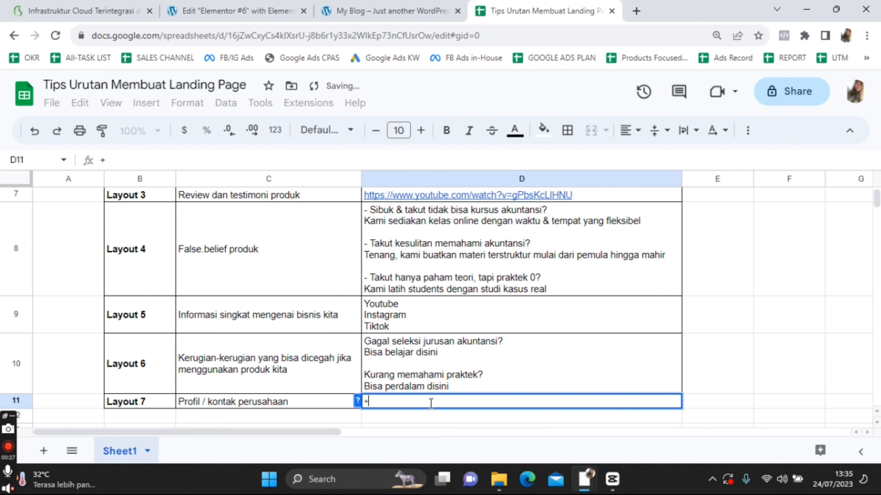
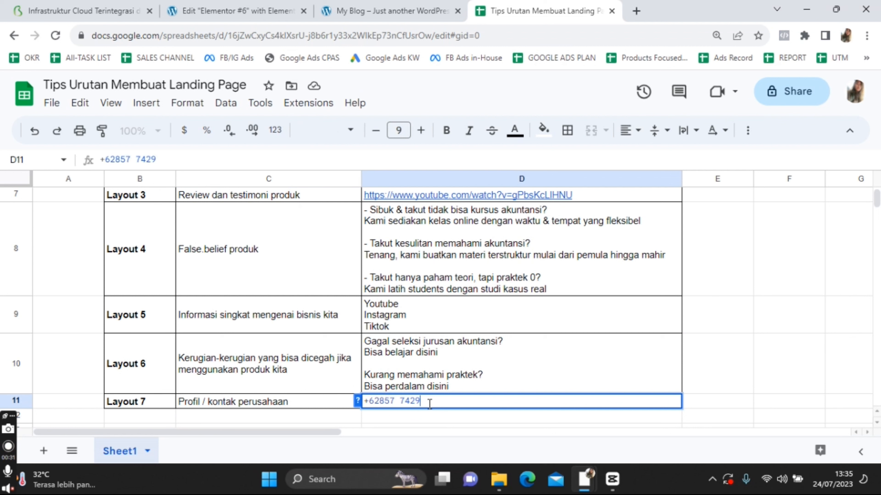
pyautogui.write(', ')
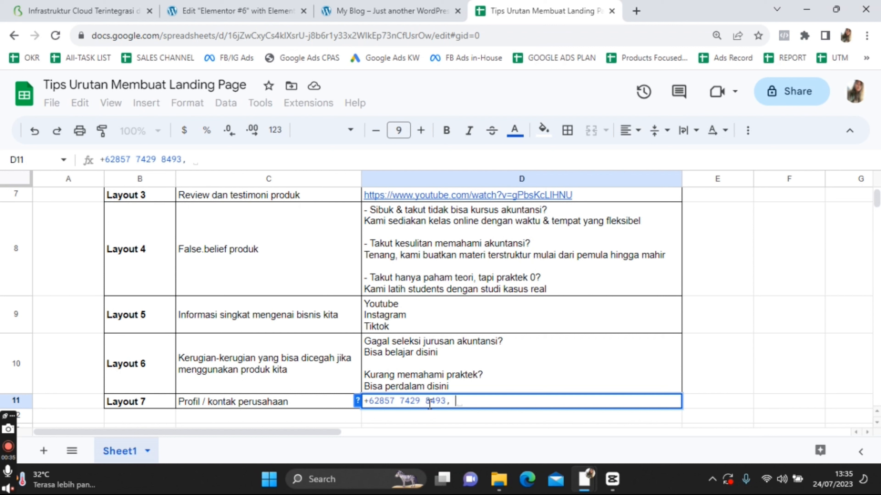
pyautogui.write('email')
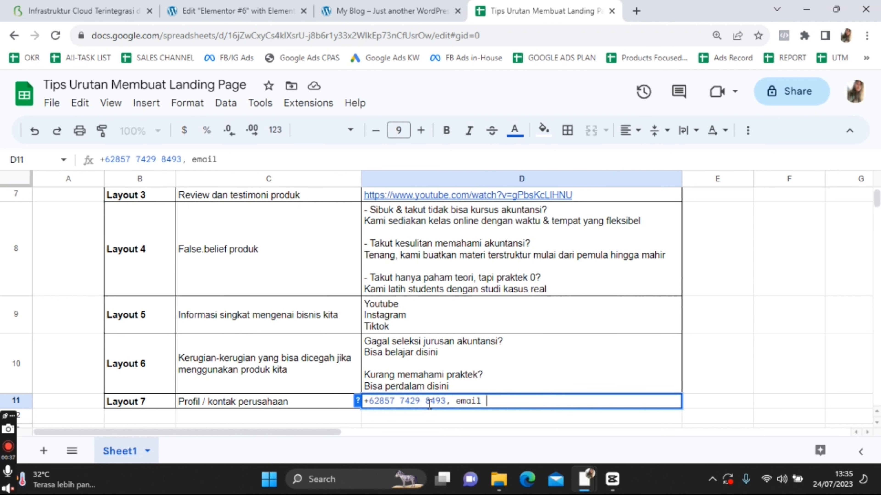
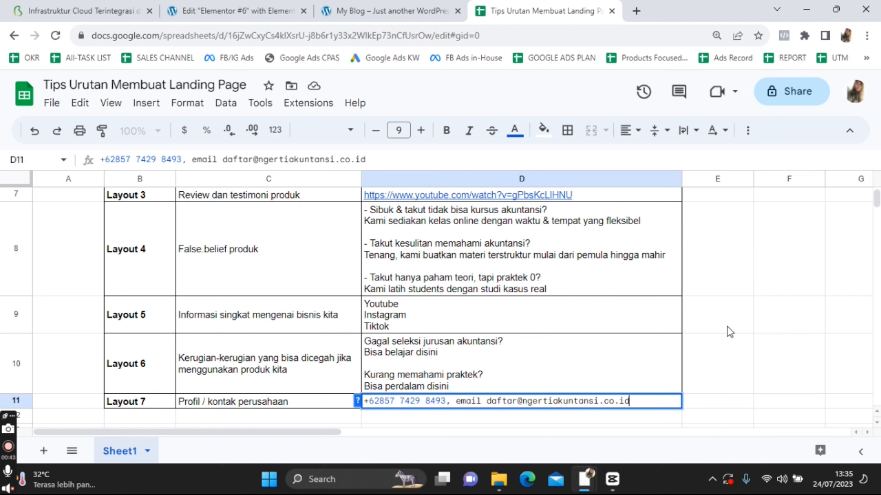
pyautogui.click(730, 332)
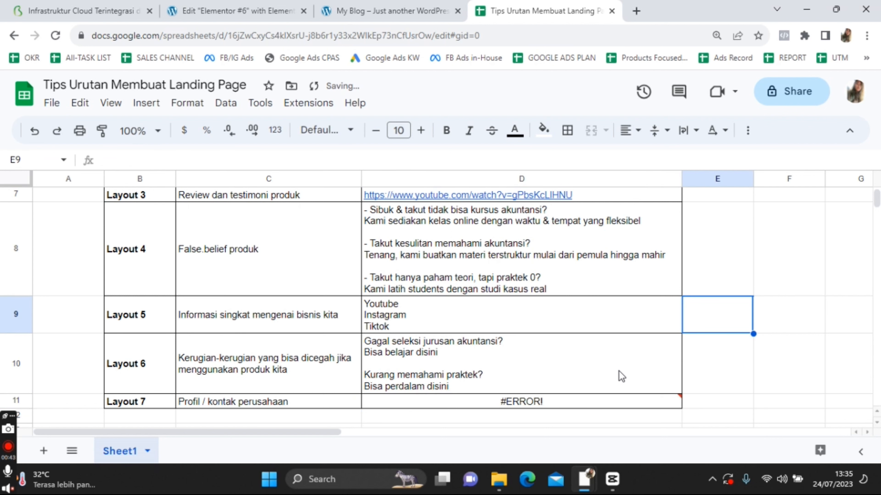
# Fix D11 so the phone number is plain text starting with '0 instead of a =62 formula
pyautogui.click(540, 407)
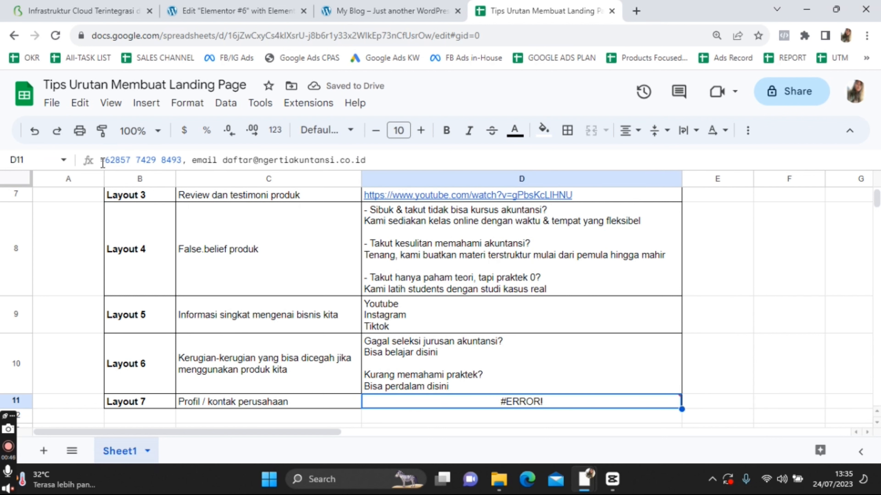
pyautogui.click(129, 160)
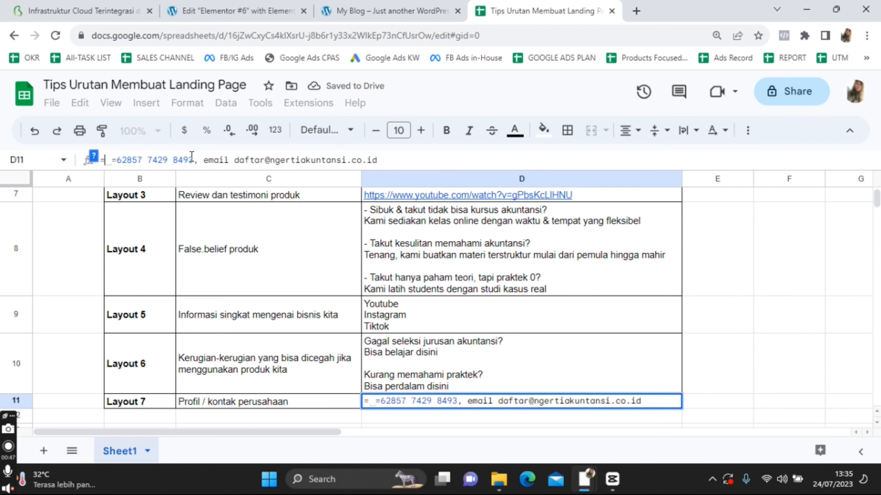
pyautogui.press('Delete')
pyautogui.press('Delete')
pyautogui.press('Delete')
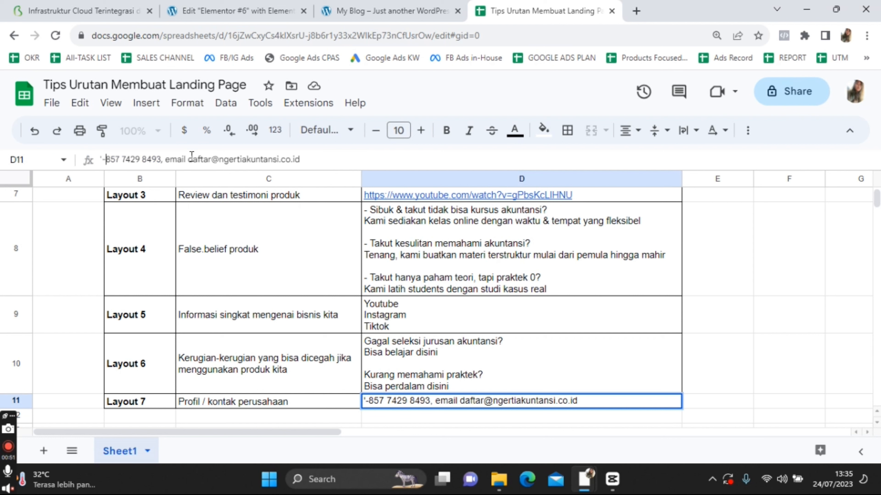
pyautogui.write("'0")
pyautogui.click(692, 271)
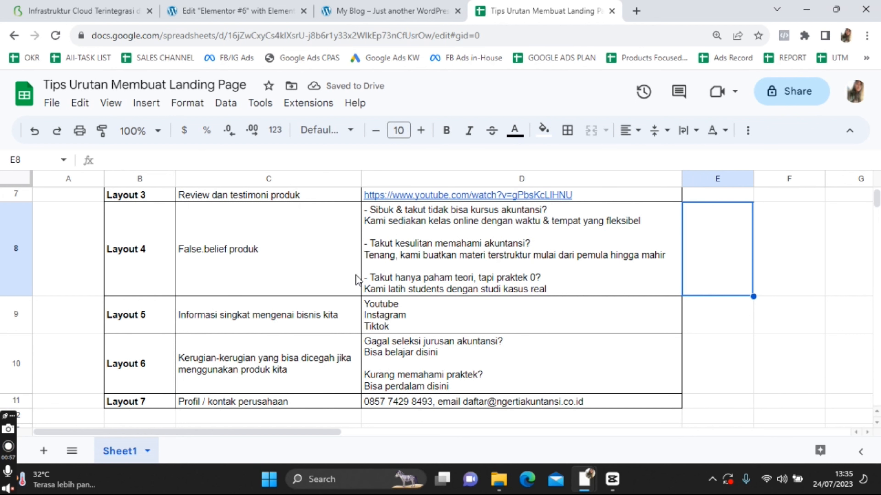
pyautogui.scroll(3, 395, 229)
# In the Elementor editor, select the word Elementor in the Elementor #6 title
pyautogui.click(230, 10)
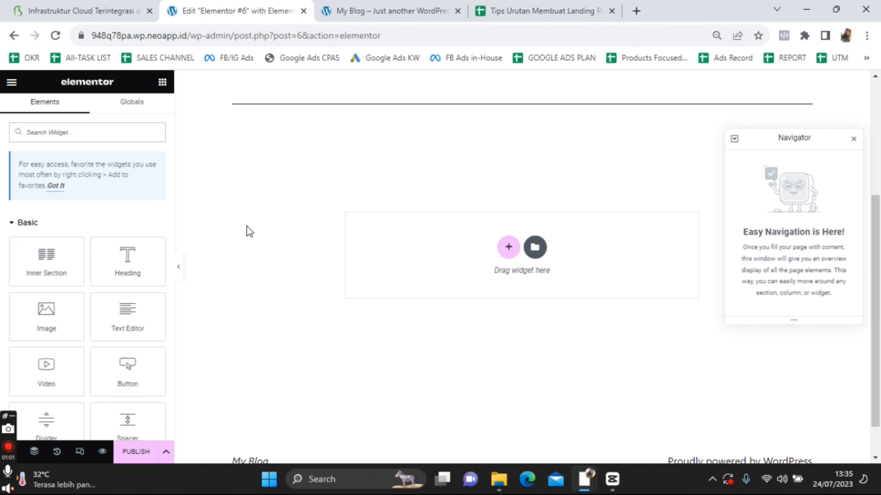
pyautogui.moveTo(228, 10); pyautogui.dragTo(393, 10)
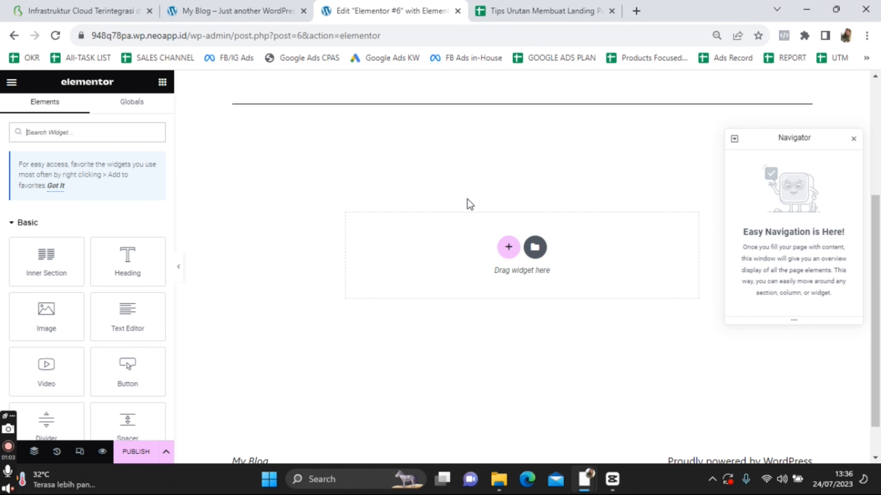
pyautogui.scroll(3, 466, 202)
pyautogui.scroll(-2, 88, 274)
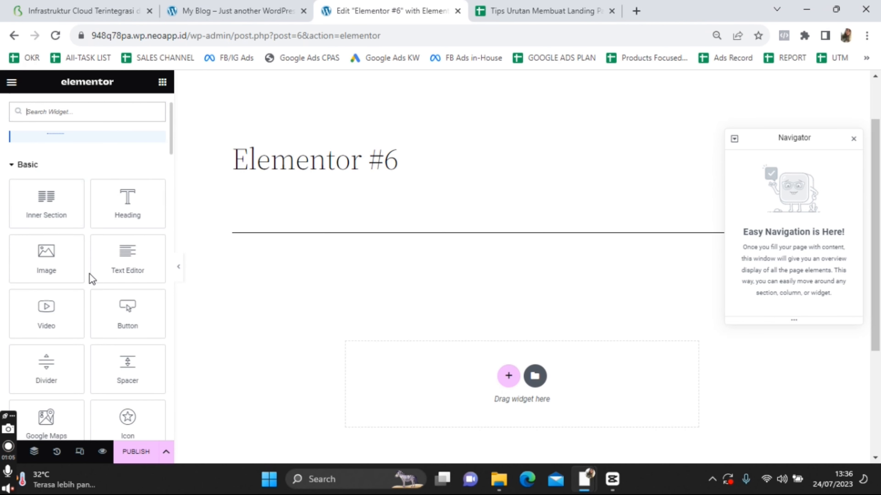
pyautogui.click(274, 153)
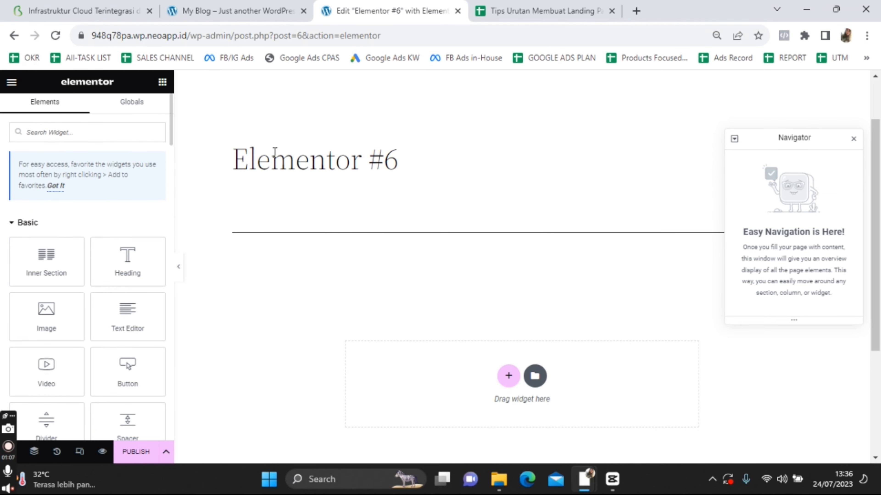
pyautogui.moveTo(334, 158); pyautogui.dragTo(413, 174)
pyautogui.click(295, 166)
pyautogui.doubleClick(295, 166)
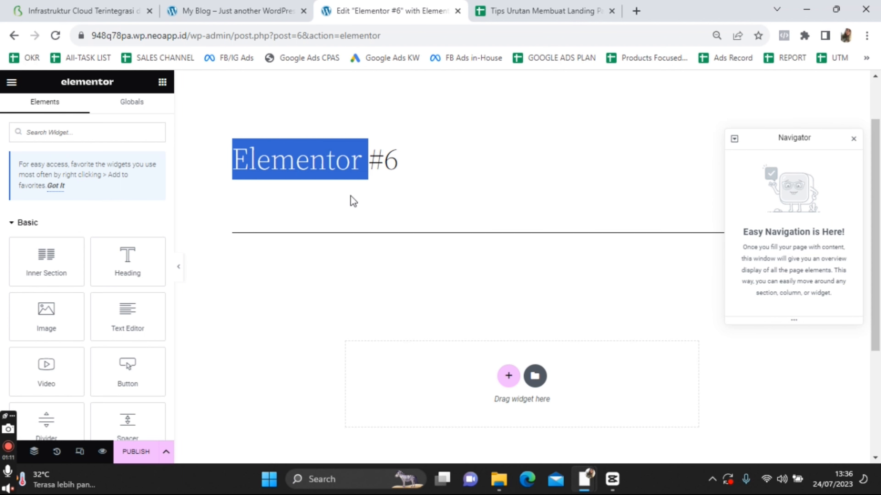
# Place a Text Editor widget with placeholder text in the empty area below the title
pyautogui.click(541, 11)
pyautogui.click(425, 8)
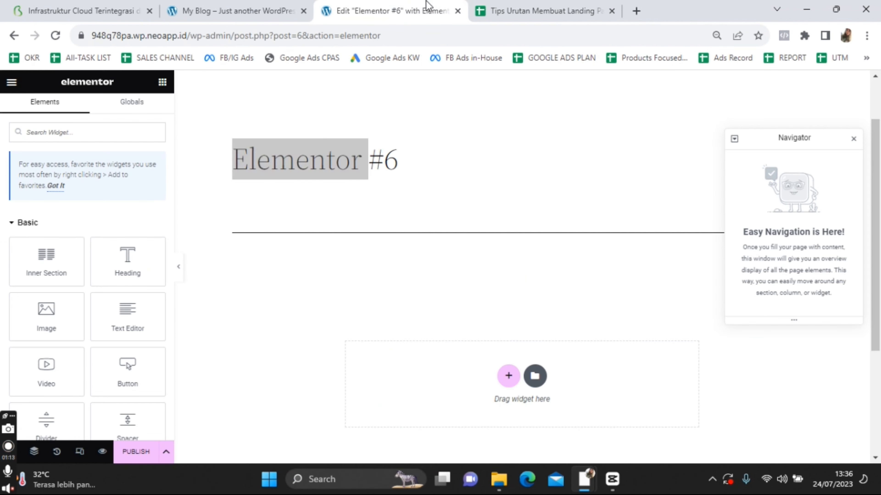
pyautogui.scroll(-1, 111, 314)
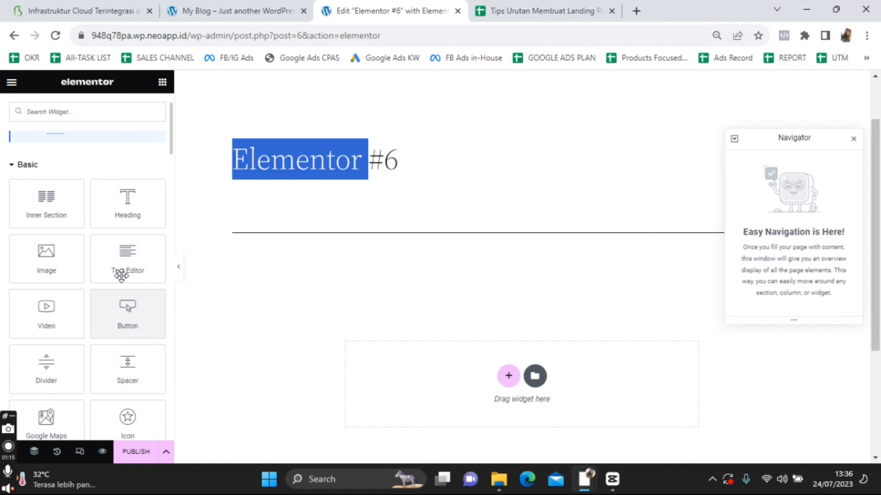
pyautogui.click(122, 268)
pyautogui.moveTo(122, 268); pyautogui.dragTo(514, 375)
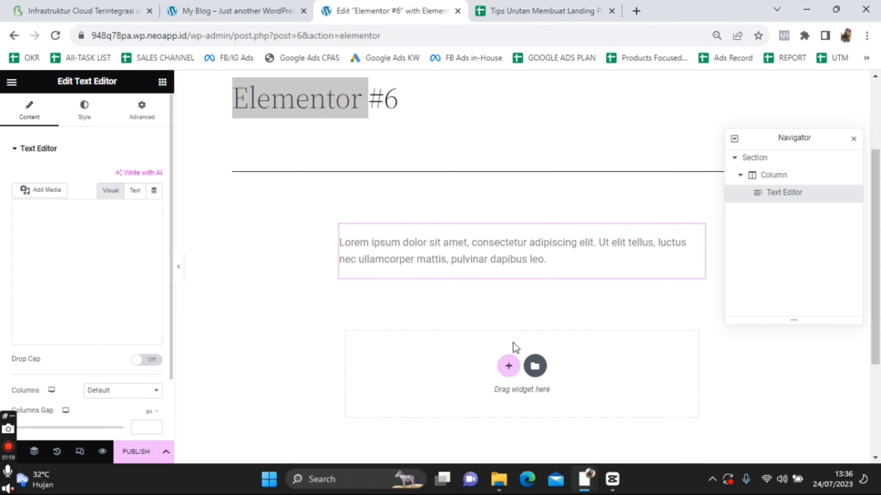
pyautogui.click(545, 11)
# Copy the headline from D5 and paste it over the placeholder: 'Pahami Akuntansi dengan Mudah Tanpa Ribet'
pyautogui.click(451, 266)
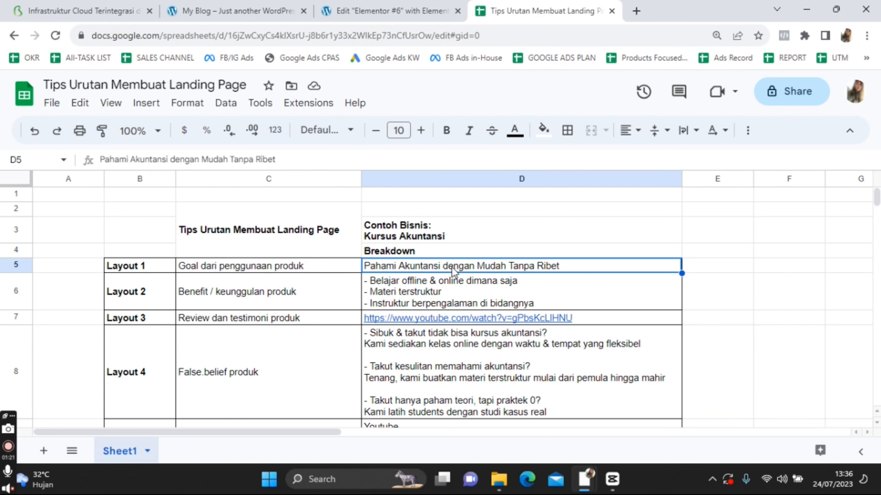
pyautogui.doubleClick(451, 266)
pyautogui.hotkey('ctrl', 'c')
pyautogui.click(392, 11)
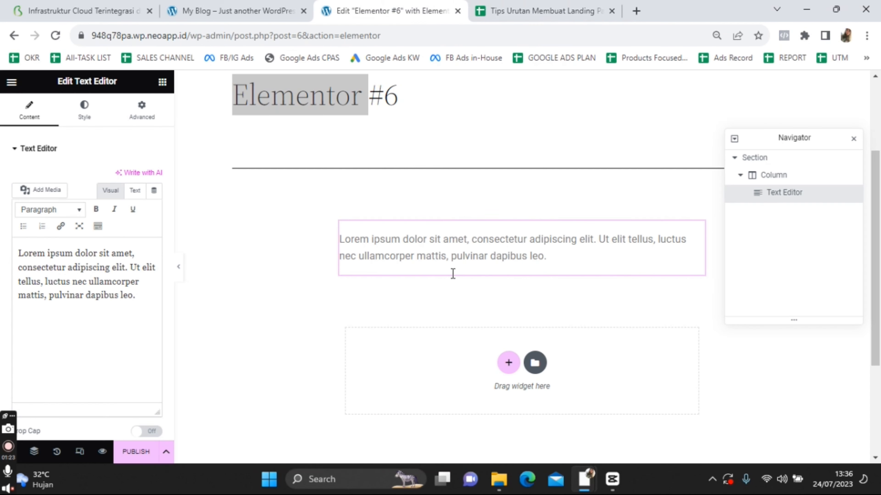
pyautogui.doubleClick(432, 256)
pyautogui.hotkey('ctrl', 'a')
pyautogui.click(69, 292)
pyautogui.hotkey('ctrl', 'a')
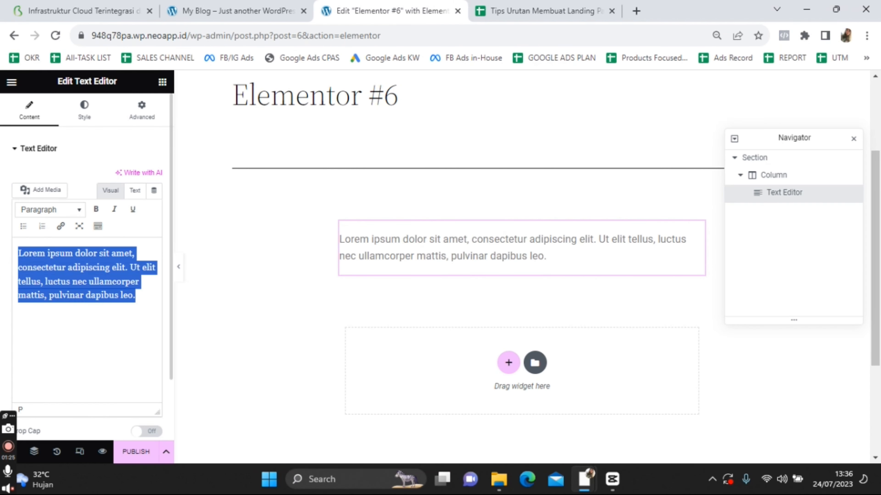
pyautogui.hotkey('ctrl', 'v')
pyautogui.click(233, 311)
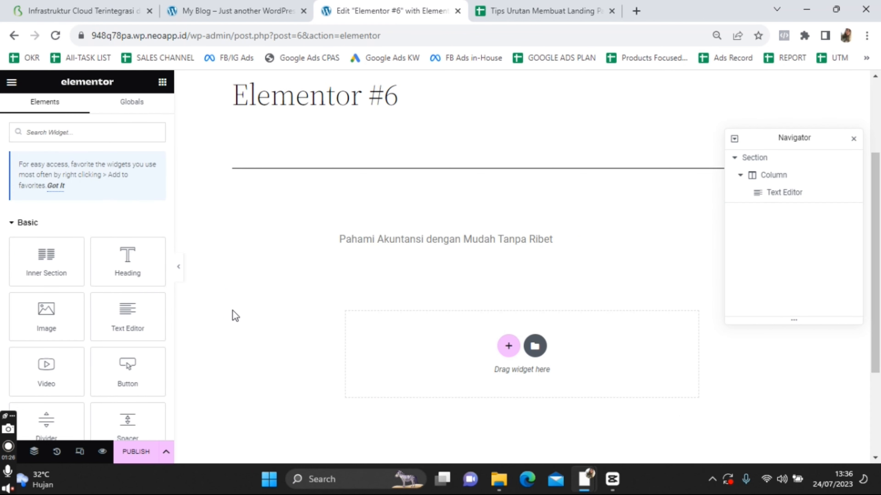
# Close the Navigator and format the headline as Heading 3
pyautogui.click(853, 139)
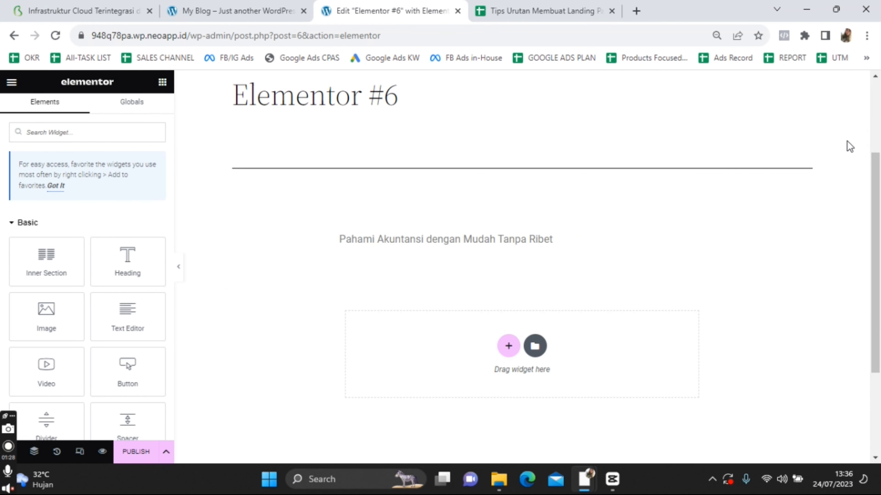
pyautogui.click(379, 242)
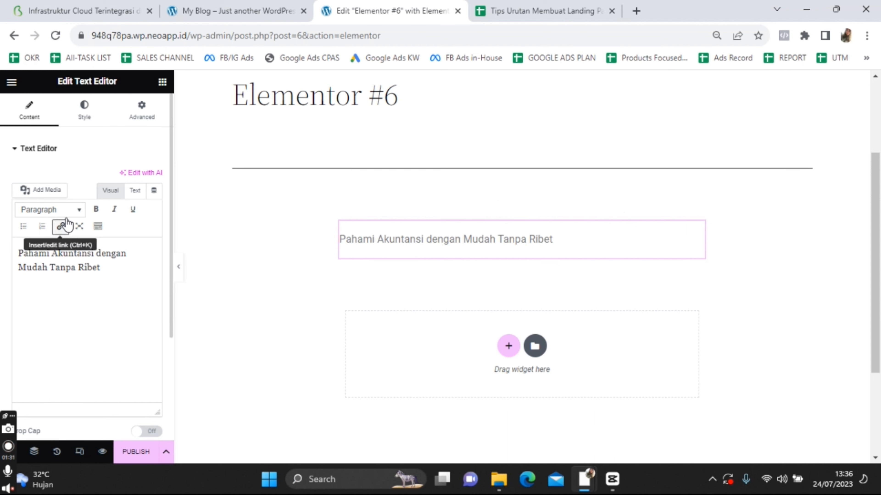
pyautogui.click(63, 211)
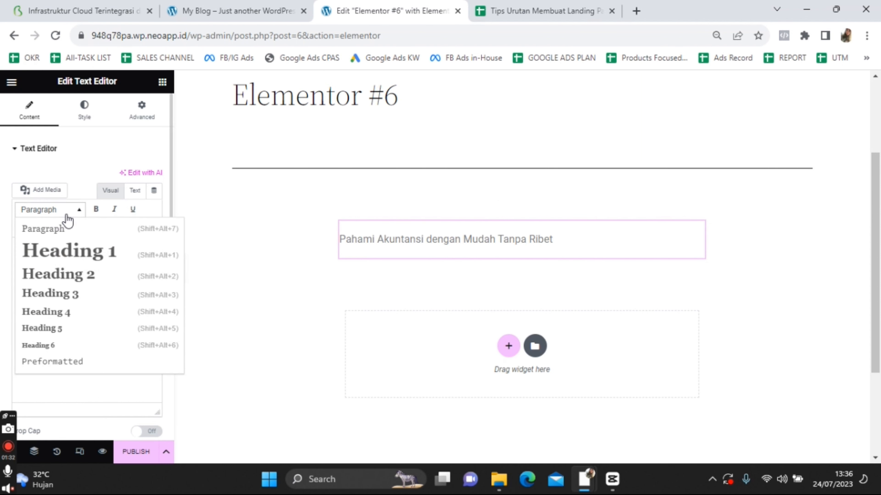
pyautogui.tripleClick(490, 243)
pyautogui.click(82, 264)
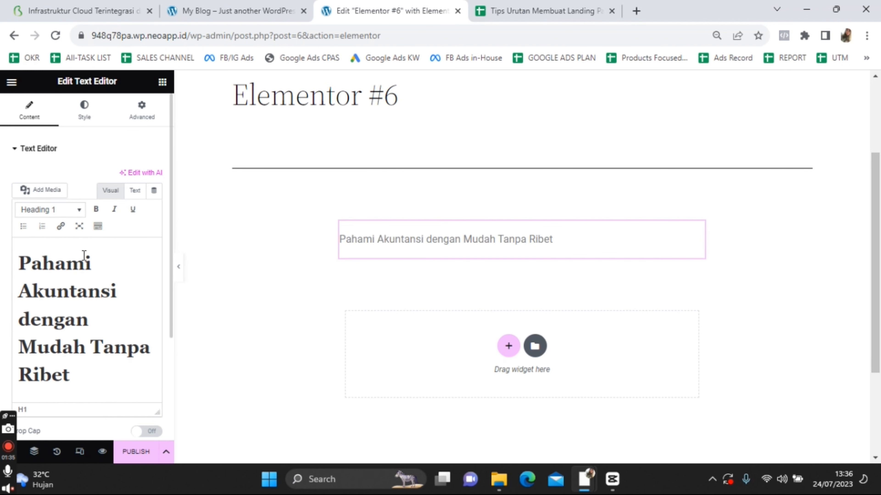
pyautogui.click(274, 293)
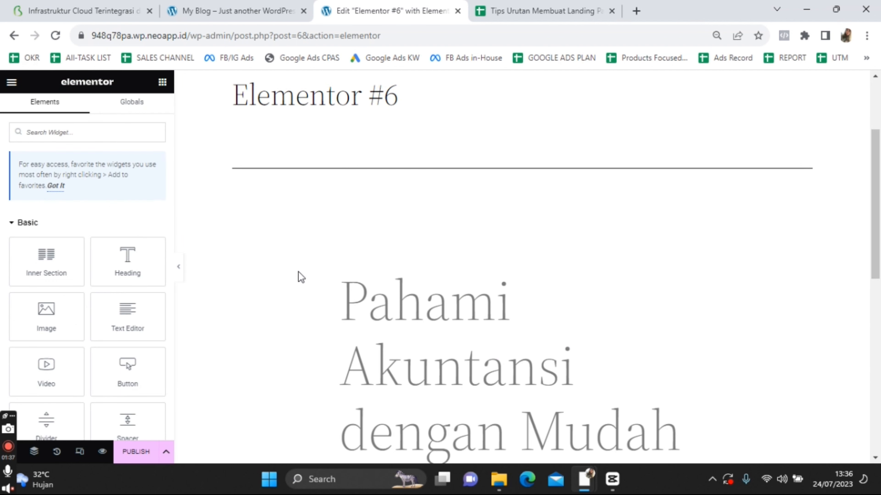
pyautogui.click(419, 322)
pyautogui.click(430, 314)
pyautogui.tripleClick(430, 314)
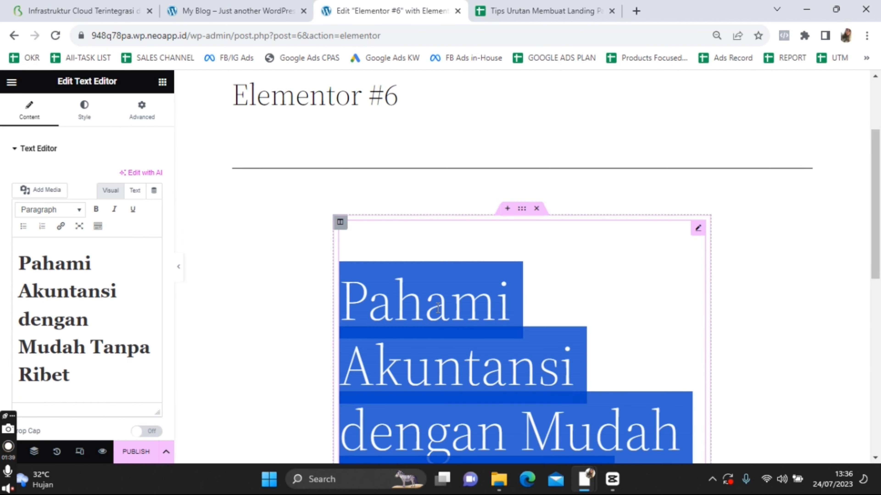
pyautogui.click(78, 212)
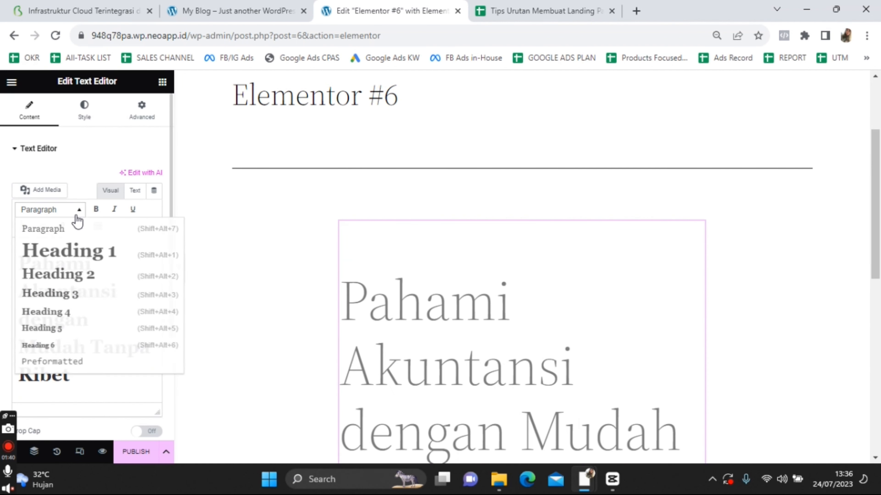
pyautogui.click(82, 294)
pyautogui.click(214, 292)
# Add a new three-column section below the headline
pyautogui.scroll(-4, 263, 277)
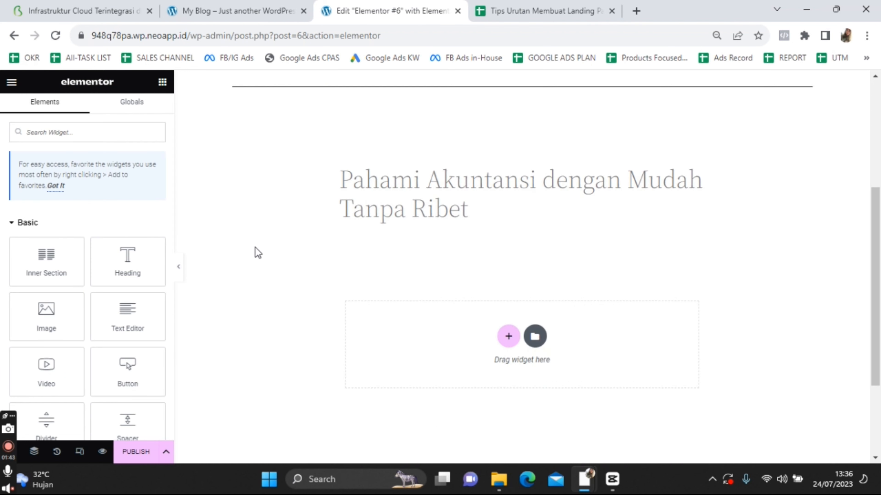
pyautogui.click(512, 298)
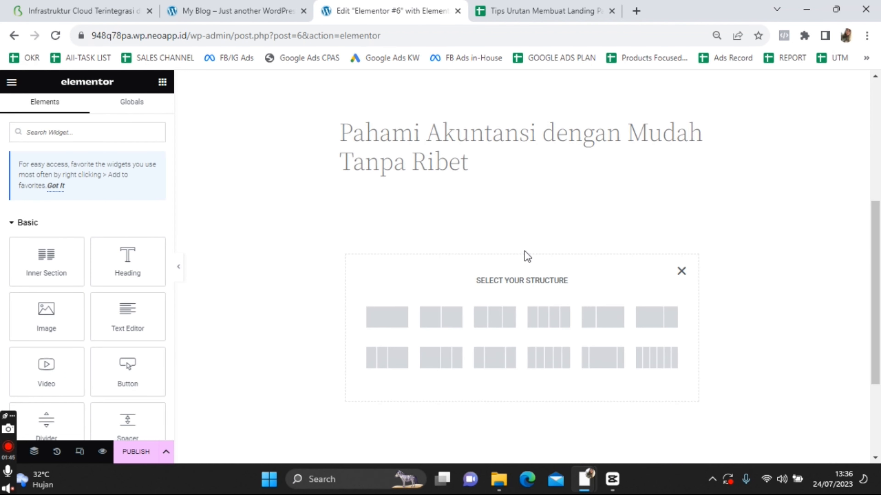
pyautogui.click(486, 329)
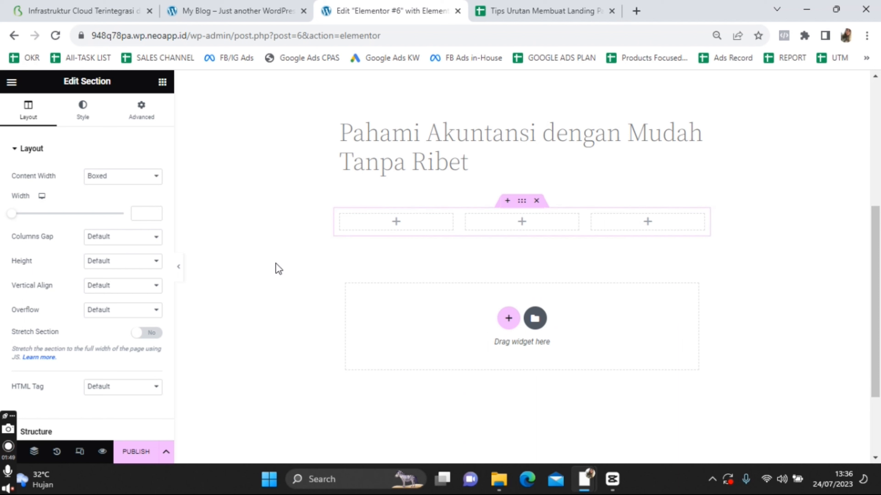
# Drag an Image widget into each of the three columns
pyautogui.click(410, 225)
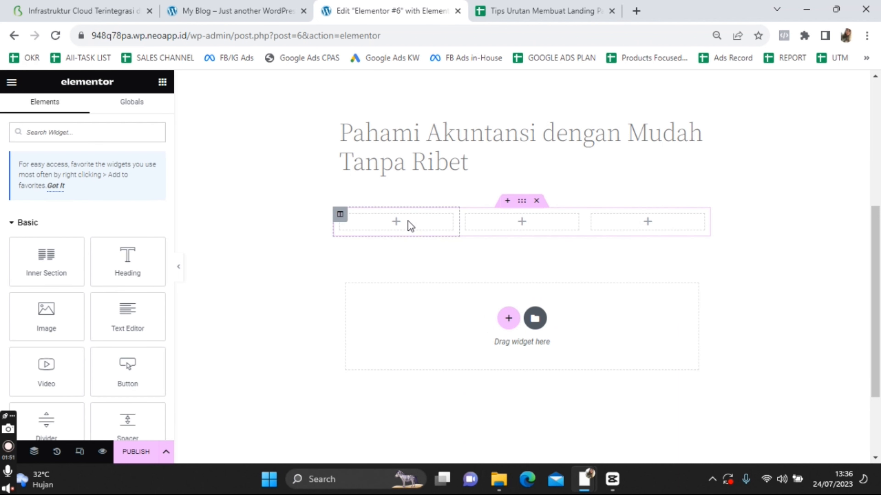
pyautogui.scroll(-2, 100, 295)
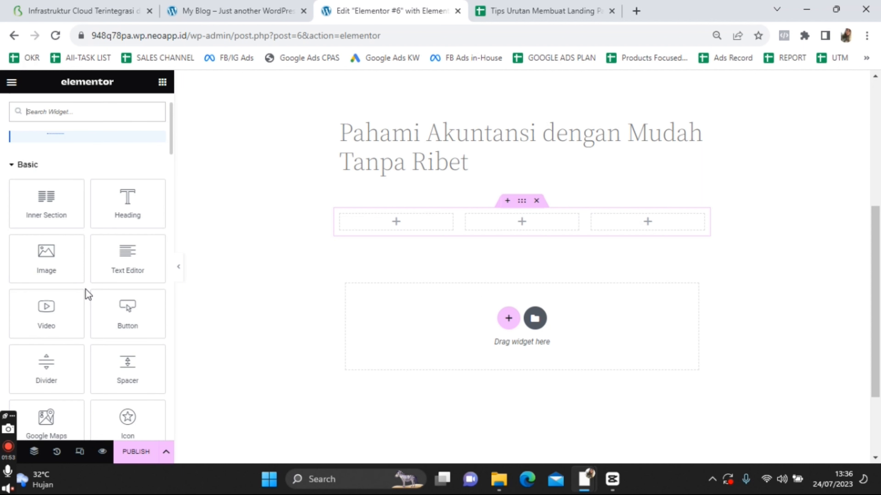
pyautogui.moveTo(47, 258); pyautogui.dragTo(402, 232)
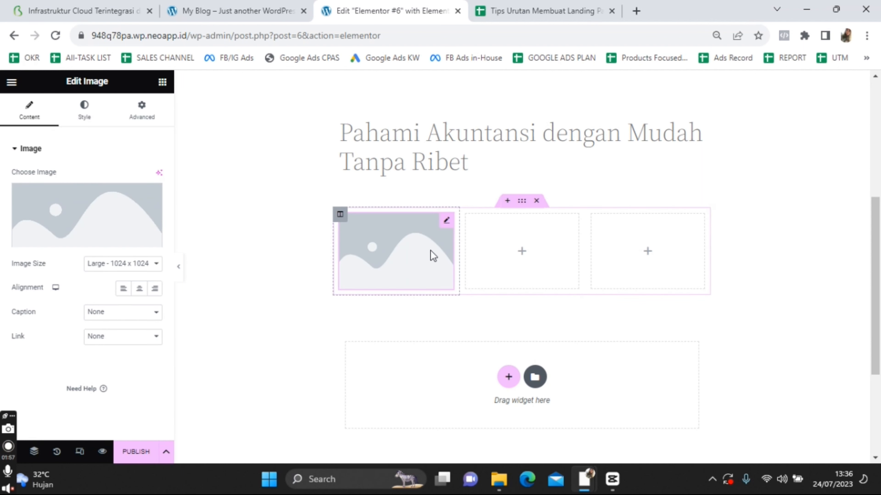
pyautogui.click(495, 253)
pyautogui.moveTo(68, 318); pyautogui.dragTo(537, 267)
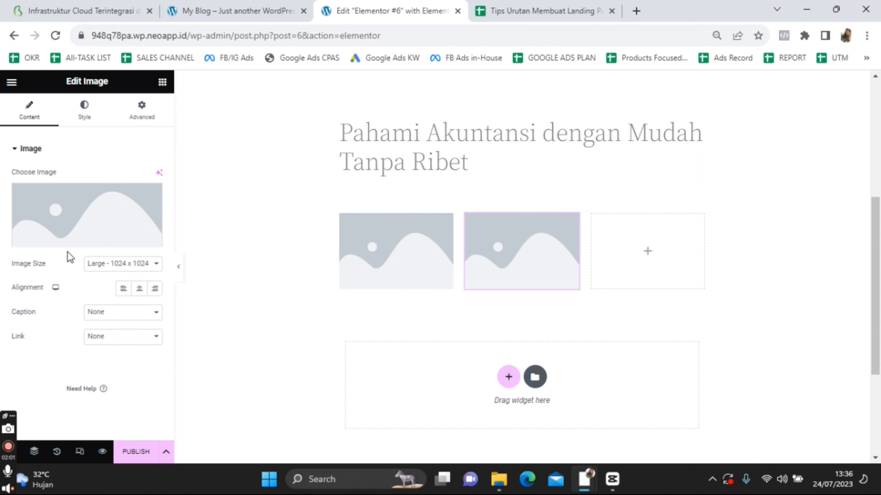
pyautogui.moveTo(81, 210); pyautogui.dragTo(454, 219)
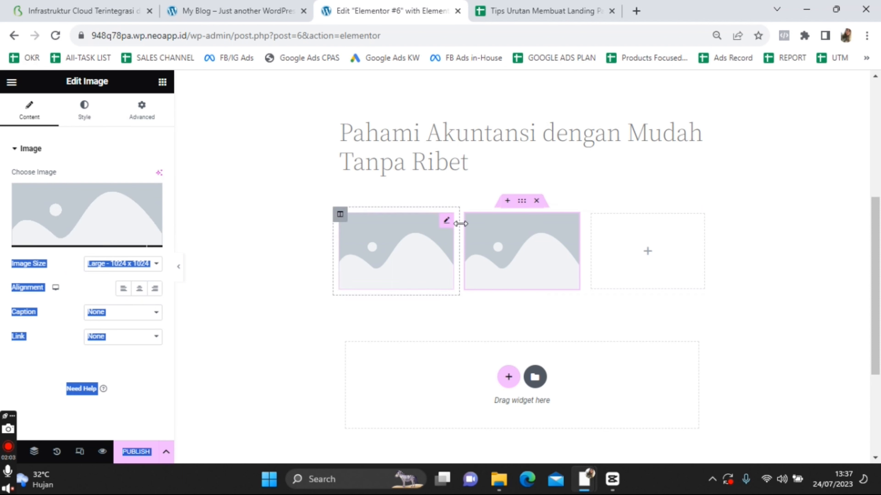
pyautogui.click(613, 277)
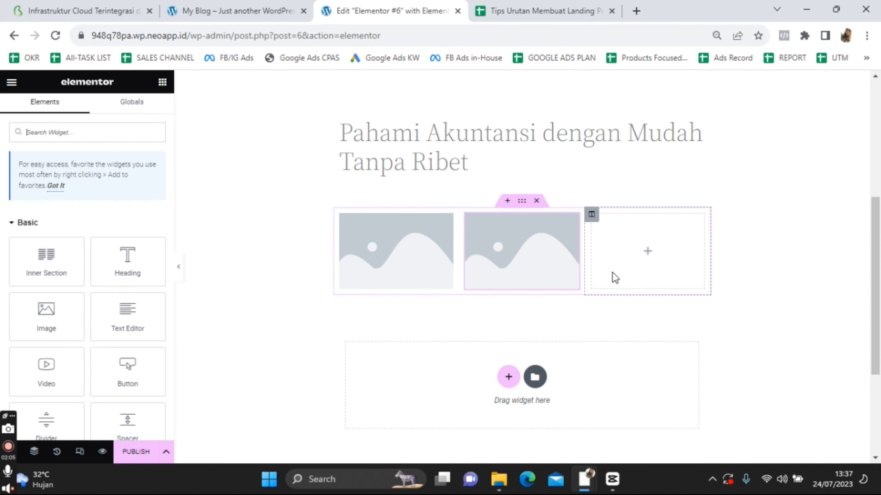
pyautogui.moveTo(41, 315); pyautogui.dragTo(643, 260)
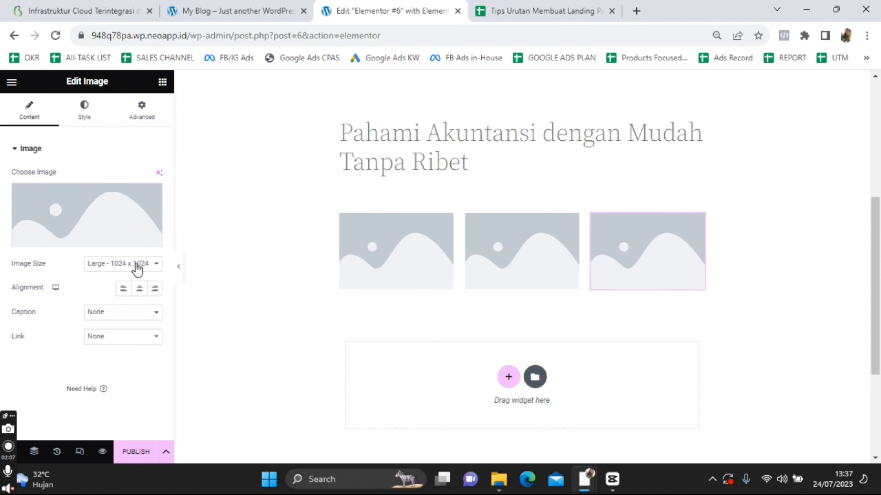
# Return to the widget list and try dragging a text block below the images
pyautogui.click(251, 269)
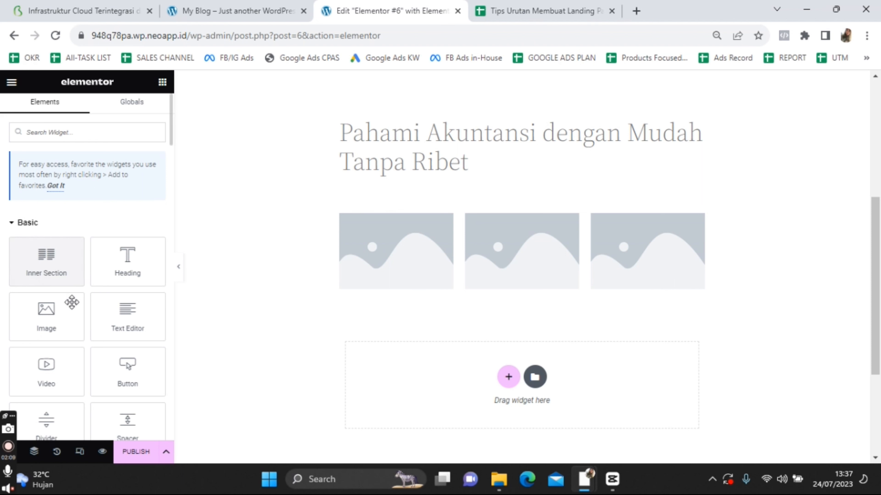
pyautogui.scroll(-2, 64, 313)
pyautogui.moveTo(123, 266); pyautogui.dragTo(400, 313)
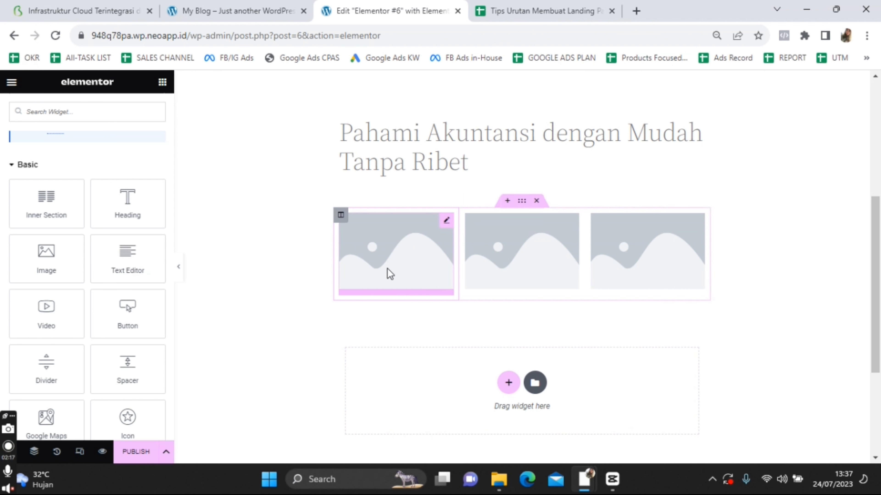
# Add a three-column section below the images with a Text Editor widget in each column
pyautogui.click(508, 381)
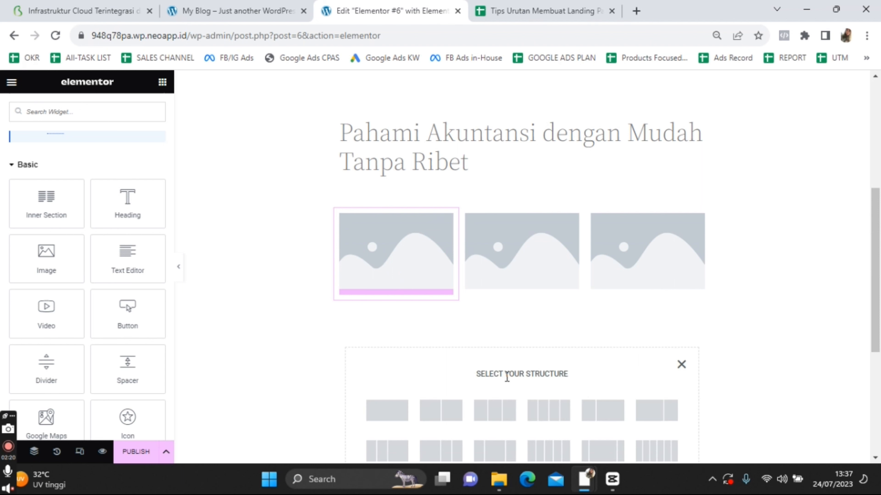
pyautogui.click(505, 415)
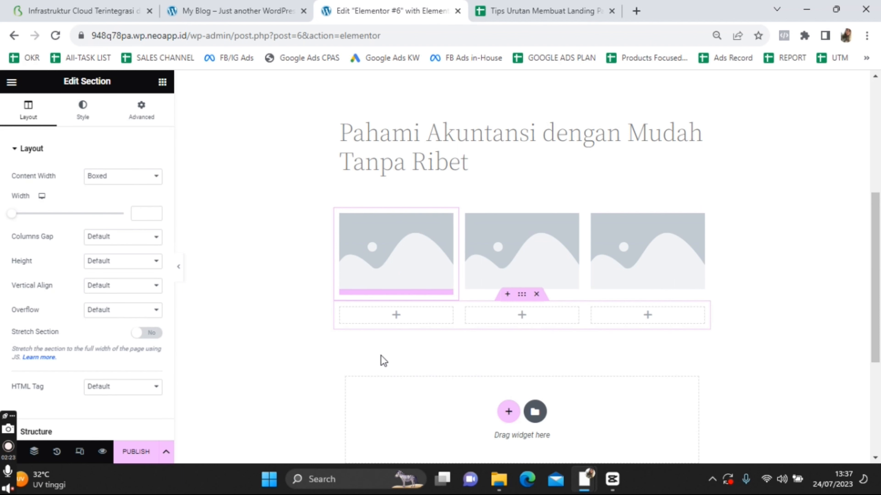
pyautogui.click(397, 315)
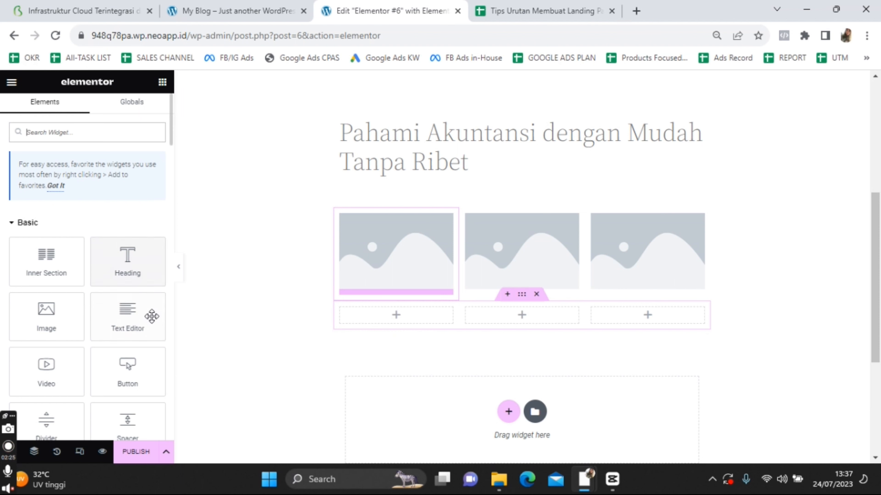
pyautogui.moveTo(128, 314); pyautogui.dragTo(367, 314)
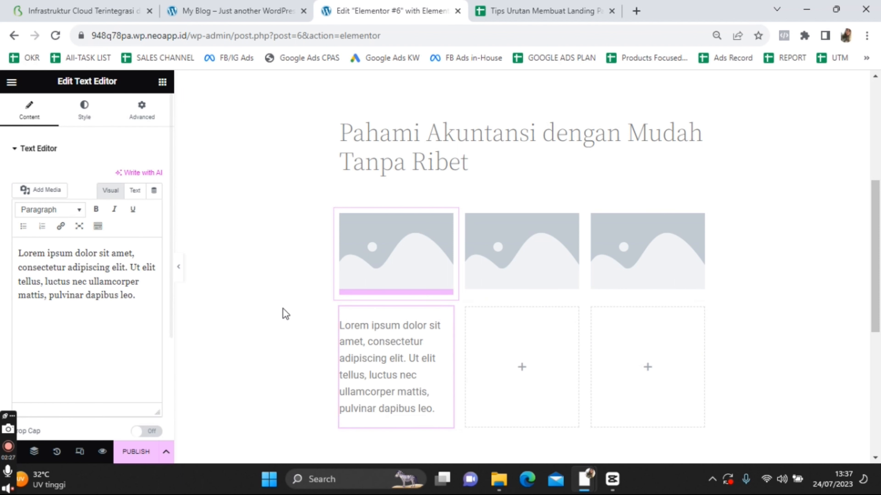
pyautogui.click(518, 376)
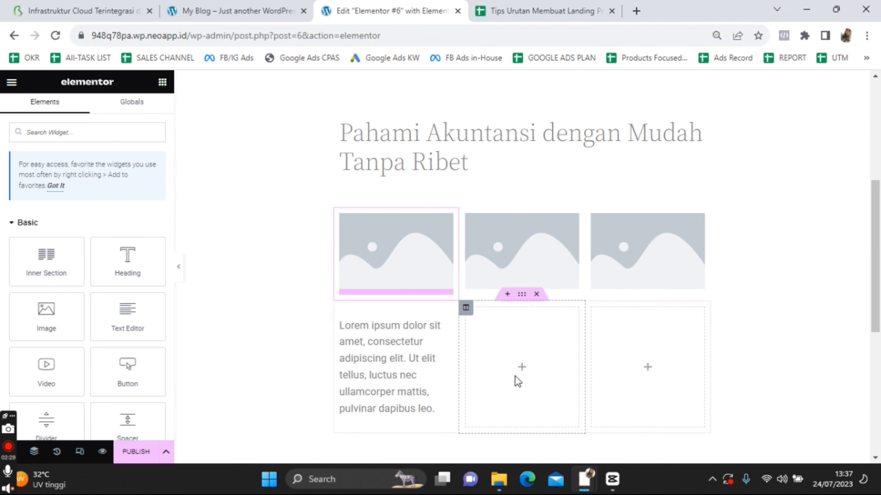
pyautogui.moveTo(159, 336); pyautogui.dragTo(531, 374)
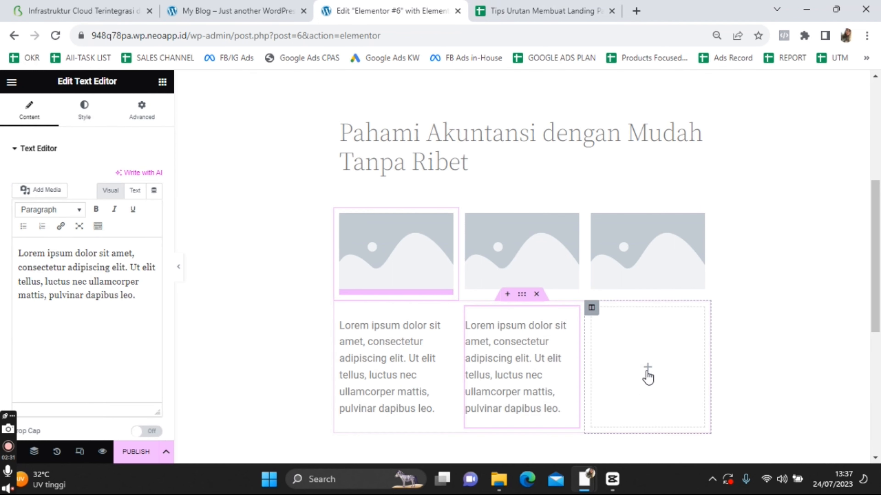
pyautogui.click(648, 374)
pyautogui.moveTo(125, 328); pyautogui.dragTo(645, 387)
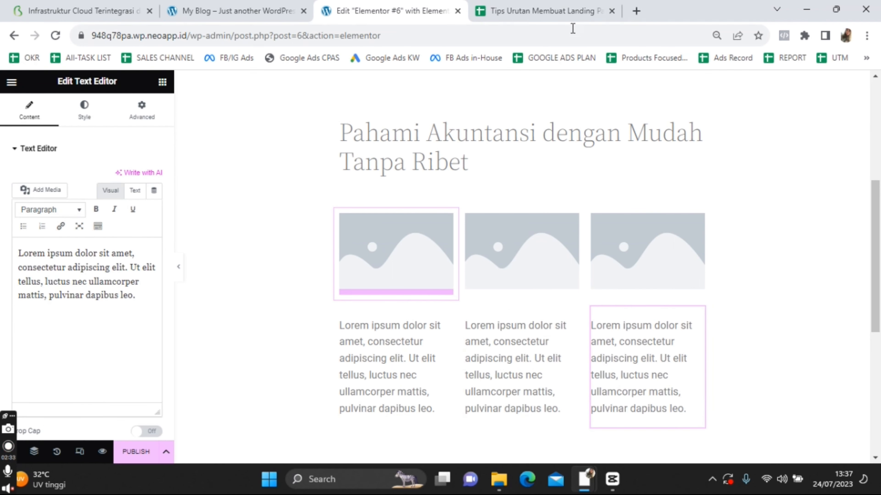
# In the planning sheet, select the first benefit line in cell D6
pyautogui.click(561, 12)
pyautogui.doubleClick(399, 297)
pyautogui.moveTo(513, 280); pyautogui.dragTo(373, 281)
# Paste 'Belajar offline & online dimana saja' over the first column's placeholder text
pyautogui.hotkey('ctrl', 'c')
pyautogui.click(385, 11)
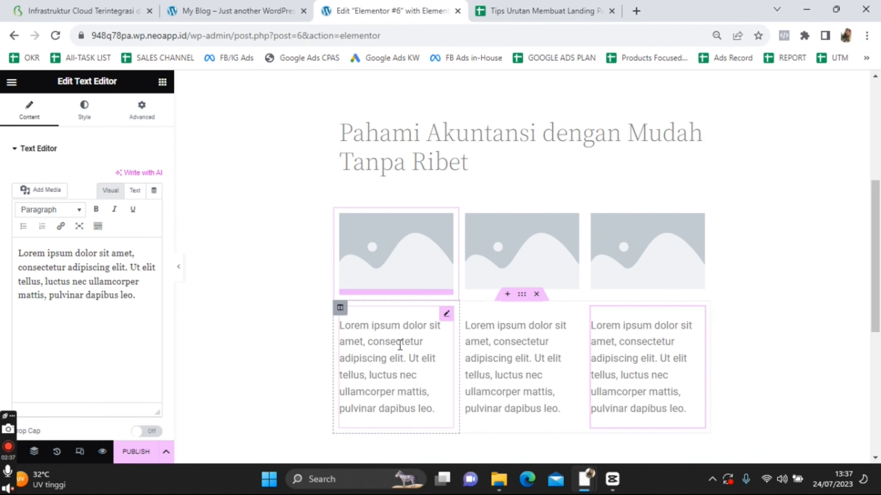
pyautogui.click(391, 347)
pyautogui.hotkey('ctrl', 'a')
pyautogui.hotkey('ctrl', 'v')
pyautogui.click(515, 339)
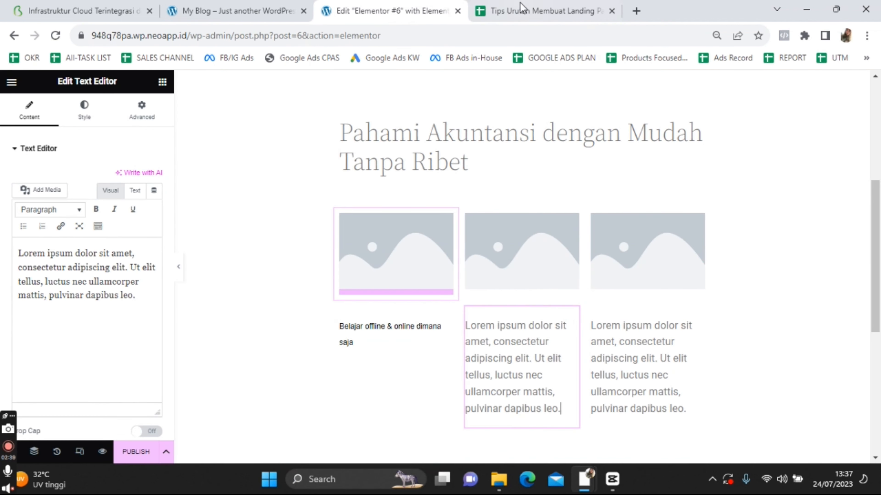
# Copy 'Materi terstruktur' from D6 into the second column's text block
pyautogui.click(512, 4)
pyautogui.moveTo(441, 290); pyautogui.dragTo(388, 289)
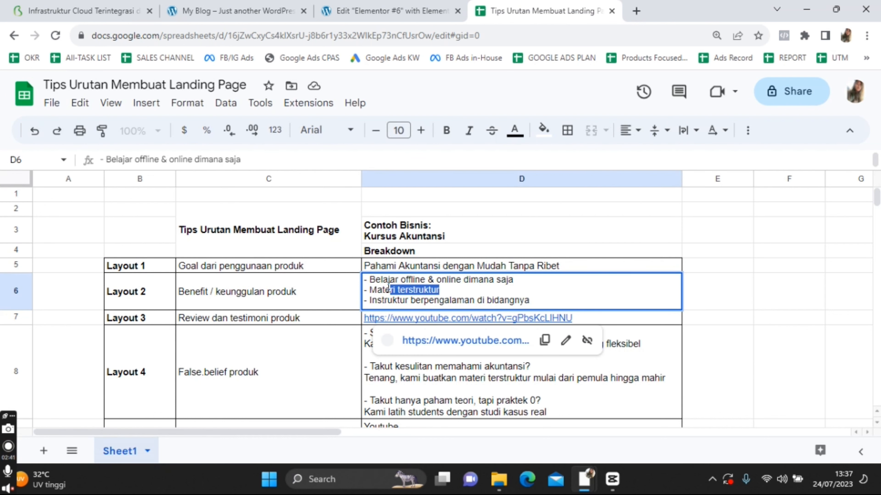
pyautogui.hotkey('ctrl', 'c')
pyautogui.click(392, 10)
pyautogui.click(503, 342)
pyautogui.hotkey('ctrl', 'a')
pyautogui.hotkey('ctrl', 'v')
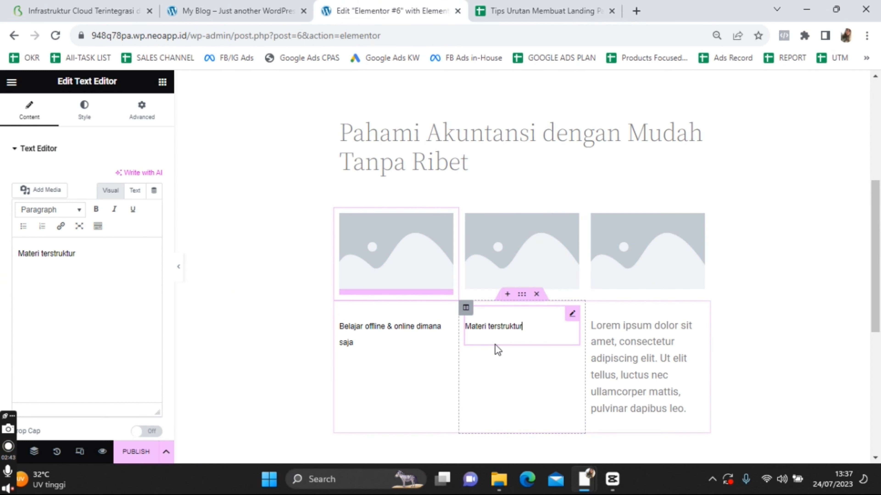
# Copy 'Instruktur berpengalaman di bidangnya' from D6 into the third column's text block
pyautogui.click(498, 5)
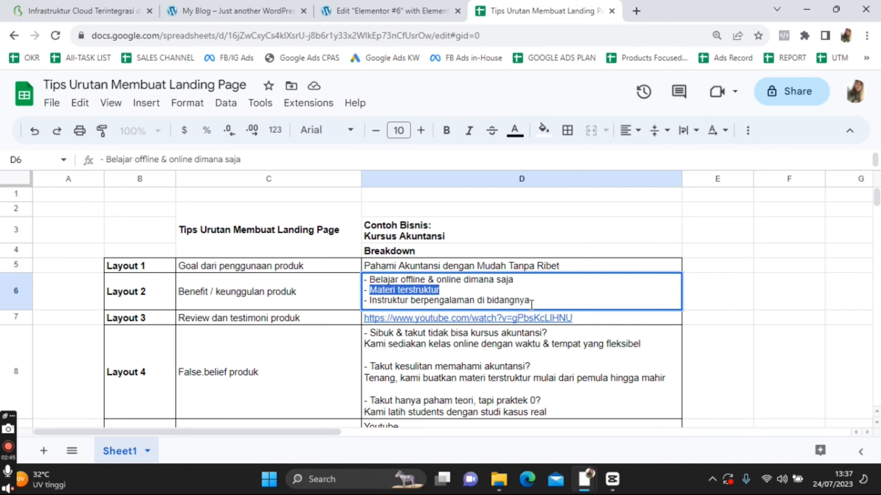
pyautogui.moveTo(531, 304); pyautogui.dragTo(426, 304)
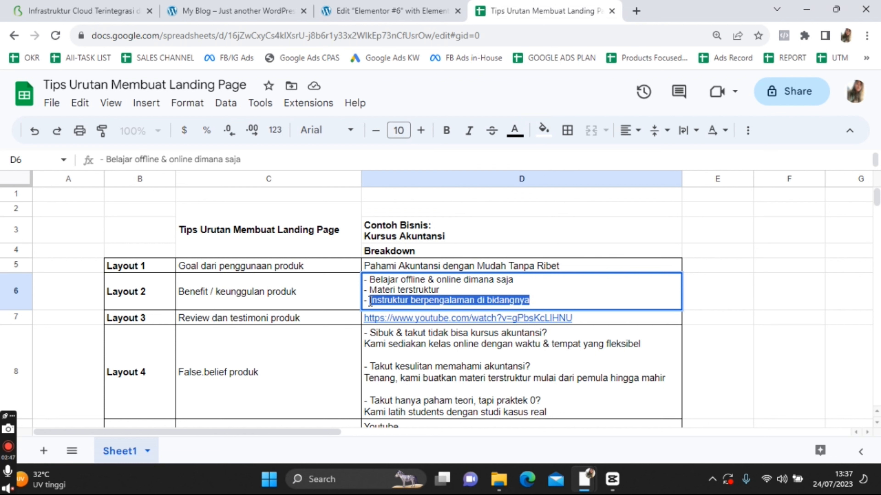
pyautogui.hotkey('ctrl', 'c')
pyautogui.click(392, 10)
pyautogui.click(624, 333)
pyautogui.hotkey('ctrl', 'a')
pyautogui.hotkey('ctrl', 'v')
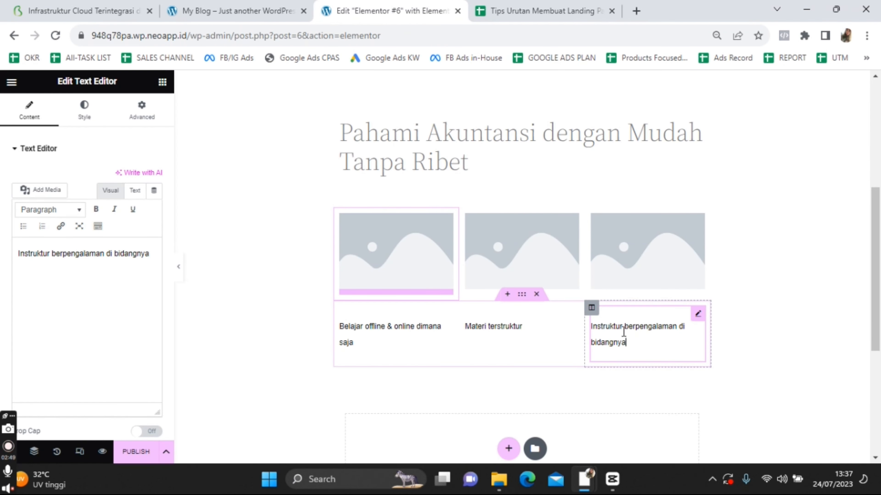
pyautogui.click(751, 338)
pyautogui.scroll(-3, 203, 306)
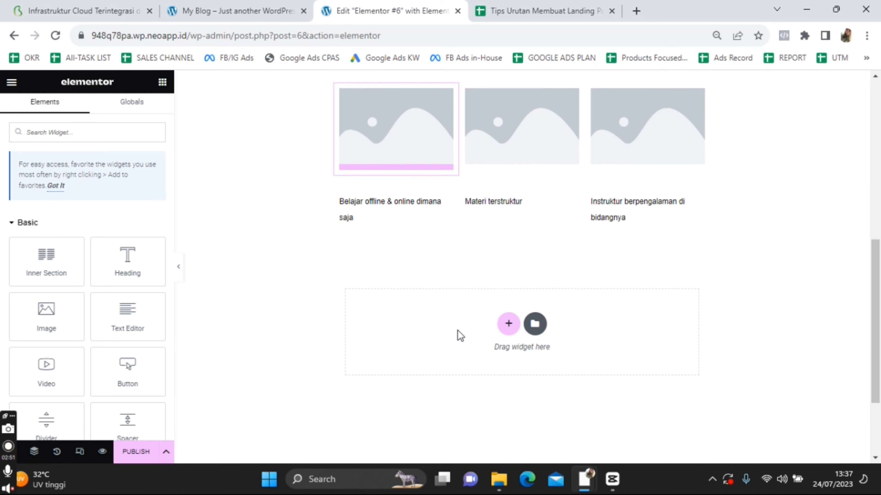
# Add a one-column section below the benefits containing a Video widget
pyautogui.click(508, 324)
pyautogui.click(383, 348)
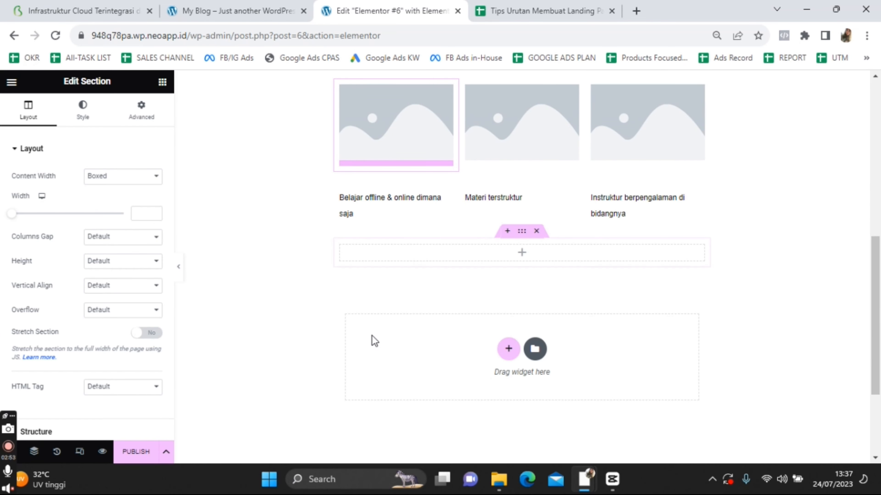
pyautogui.click(520, 259)
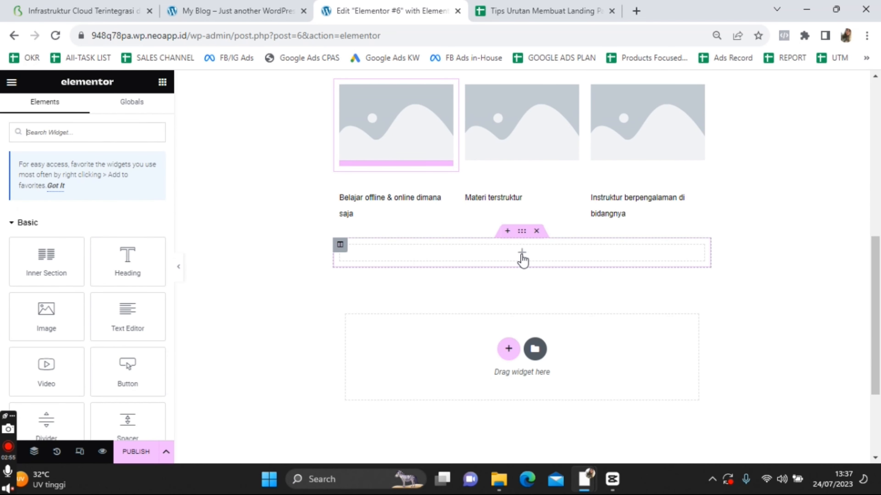
pyautogui.moveTo(46, 371); pyautogui.dragTo(525, 256)
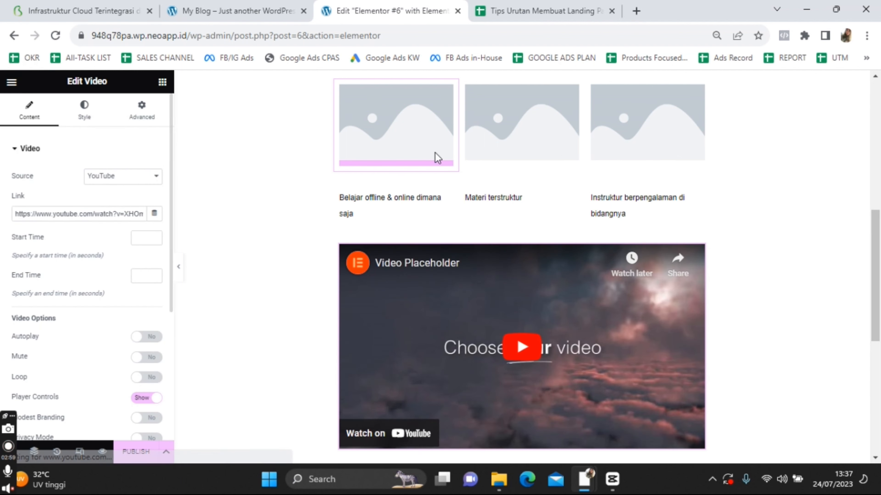
# Set the video's Link to the testimonial YouTube URL from cell D7
pyautogui.click(545, 11)
pyautogui.click(619, 323)
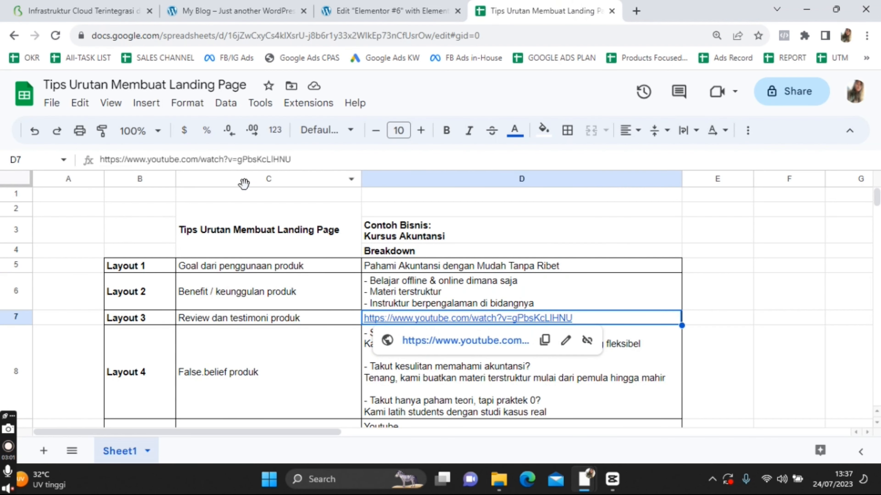
pyautogui.click(242, 159)
pyautogui.hotkey('ctrl', 'a')
pyautogui.click(389, 11)
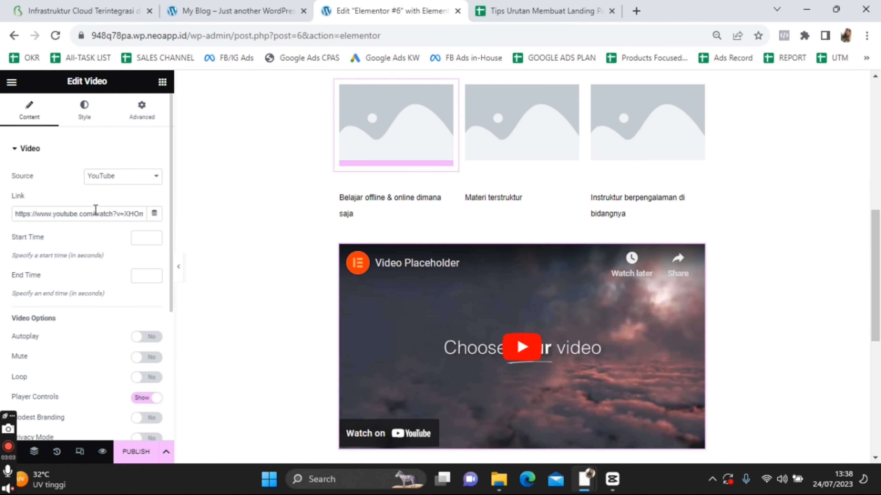
pyautogui.click(95, 212)
pyautogui.hotkey('ctrl', 'a')
pyautogui.hotkey('ctrl', 'v')
pyautogui.click(253, 279)
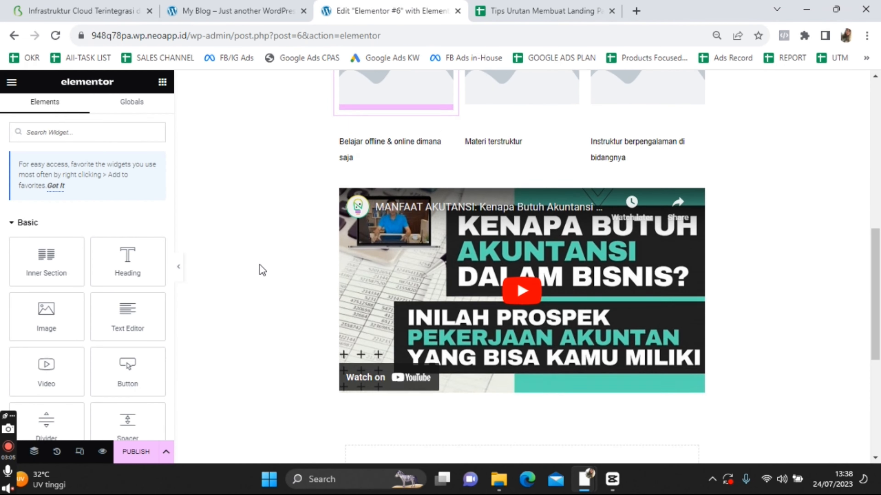
pyautogui.scroll(-5, 260, 262)
# Start another three-column section, then preview the Elementor #6 page in a new tab
pyautogui.click(506, 371)
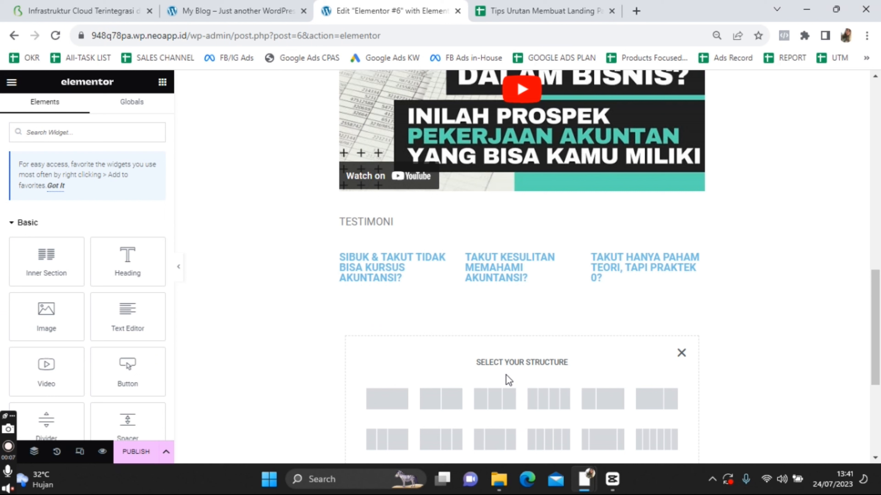
pyautogui.click(492, 398)
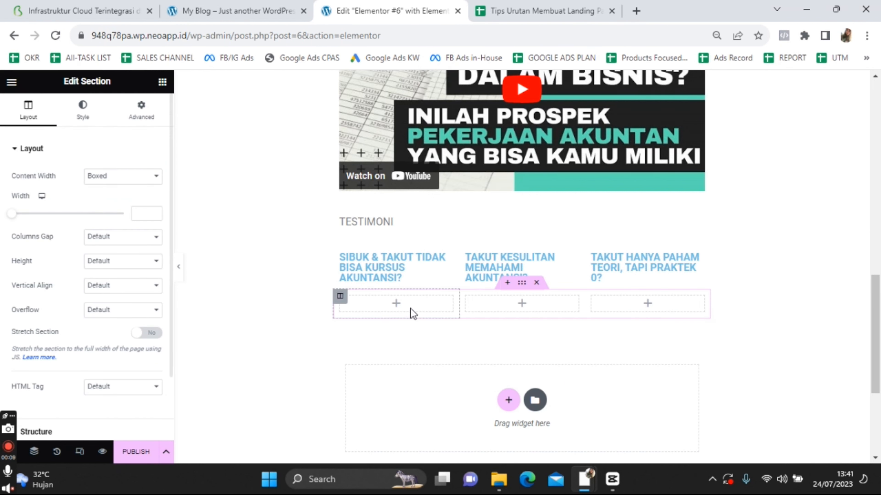
pyautogui.click(395, 303)
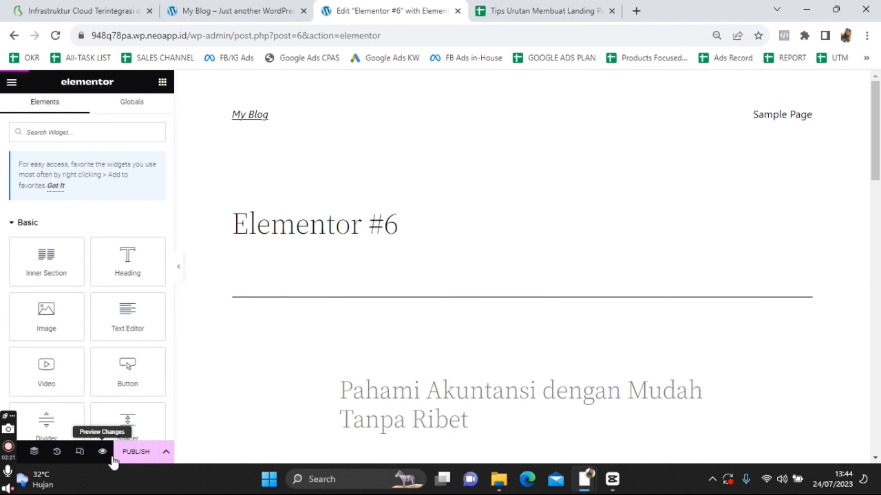
pyautogui.click(112, 456)
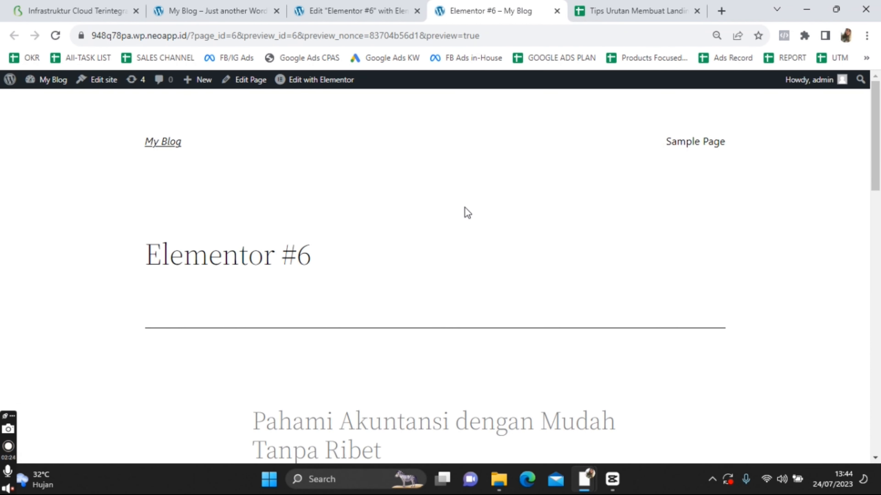
pyautogui.scroll(-15, 467, 213)
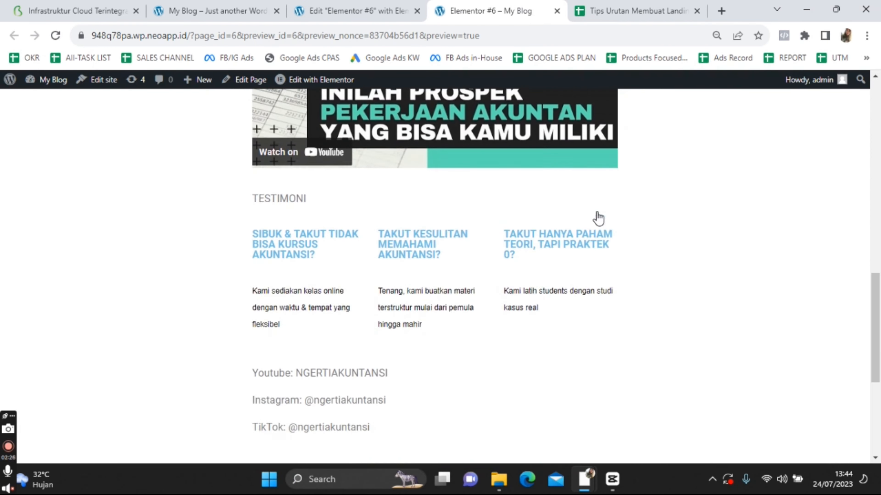
pyautogui.scroll(-7, 598, 219)
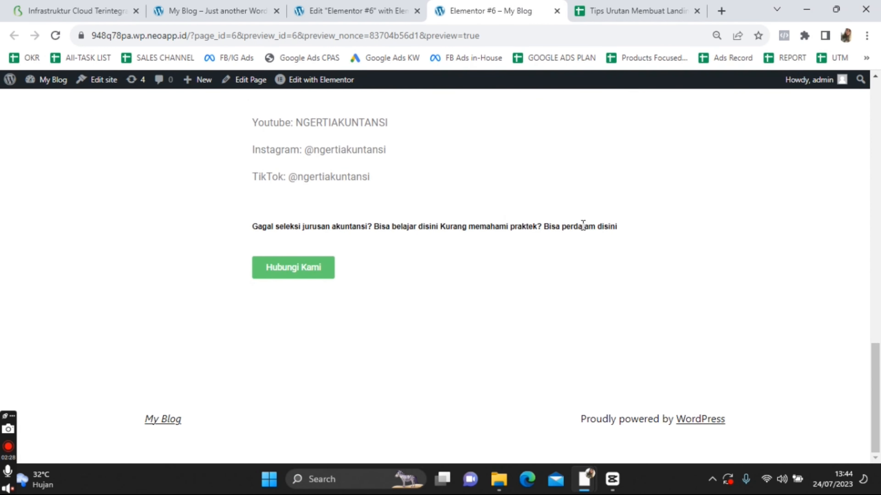
pyautogui.scroll(20, 582, 226)
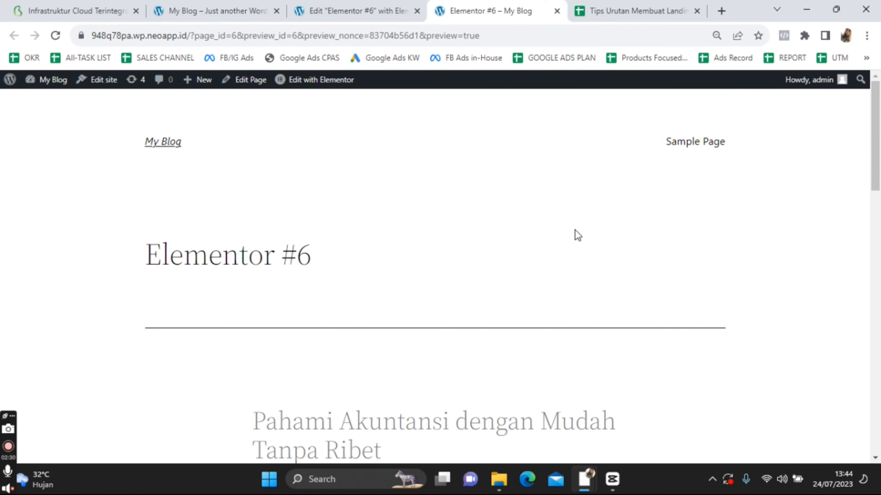
pyautogui.scroll(-5, 575, 232)
pyautogui.scroll(2, 573, 228)
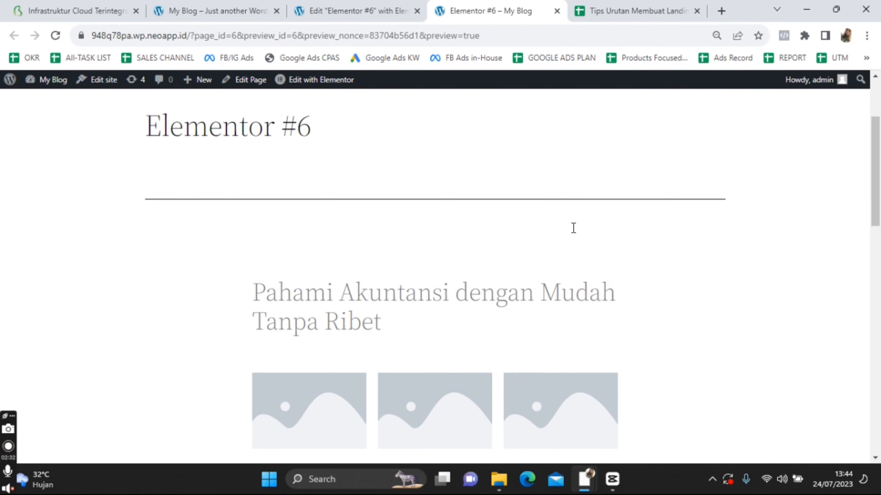
pyautogui.click(377, 4)
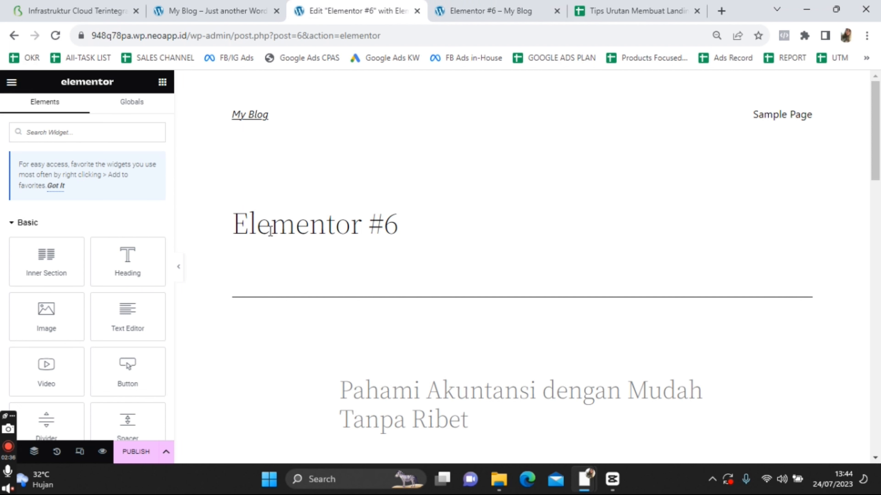
pyautogui.scroll(-3, 333, 250)
pyautogui.click(395, 257)
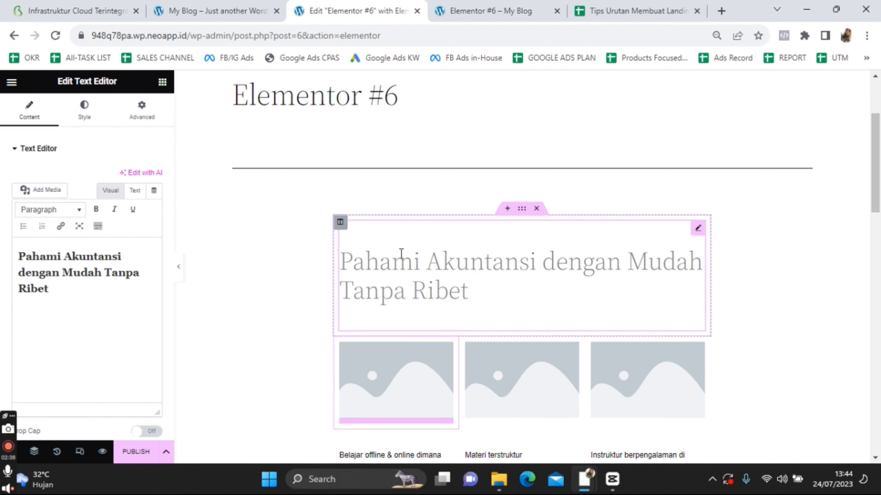
pyautogui.click(36, 190)
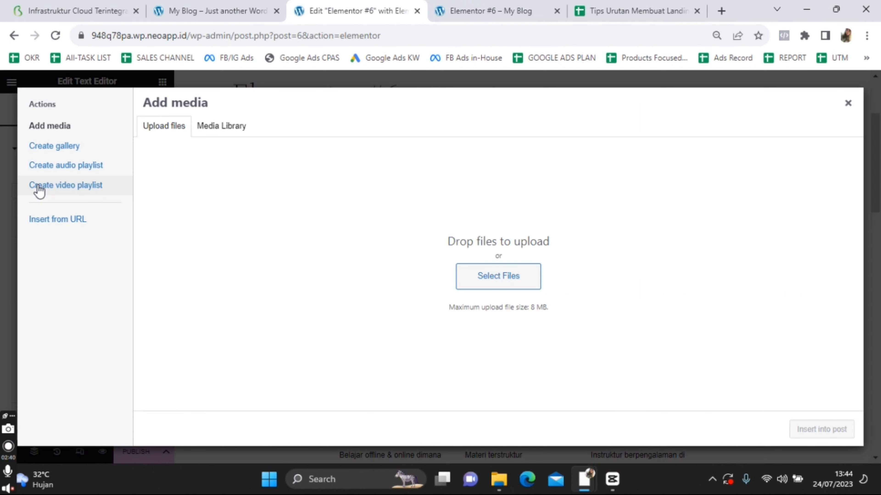
pyautogui.click(847, 103)
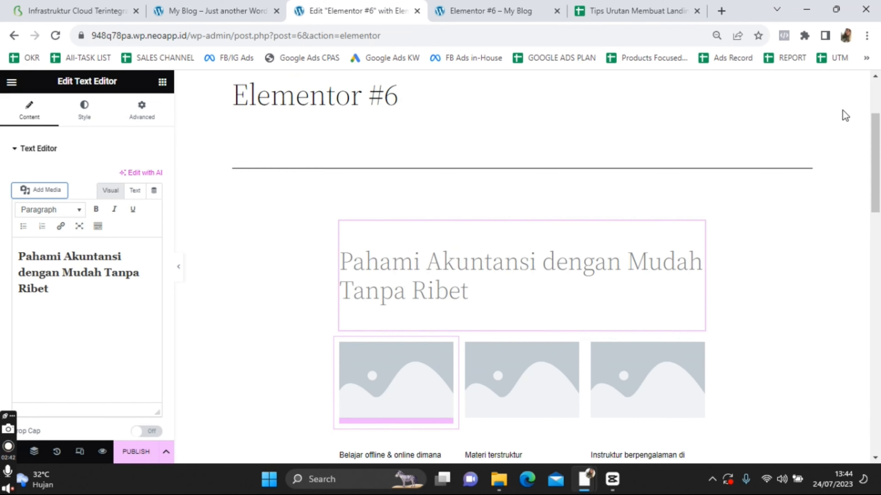
pyautogui.scroll(-10, 600, 289)
pyautogui.click(536, 7)
pyautogui.scroll(-10, 600, 240)
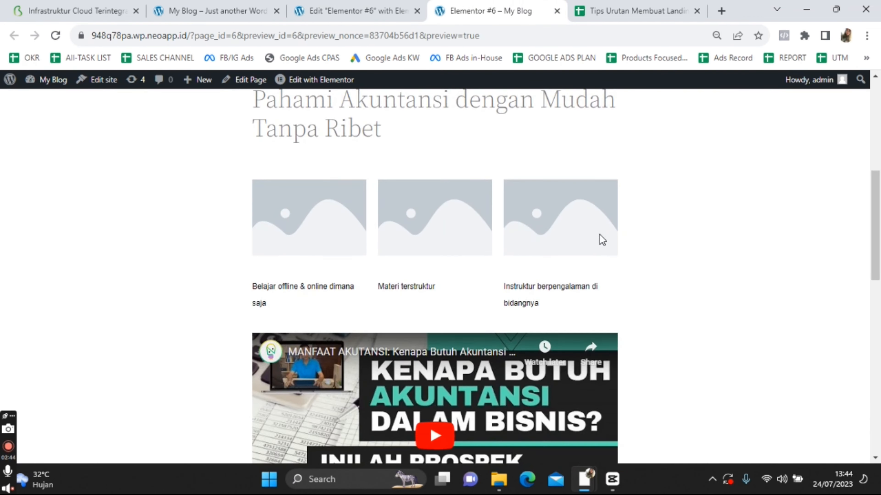
pyautogui.scroll(-3, 643, 230)
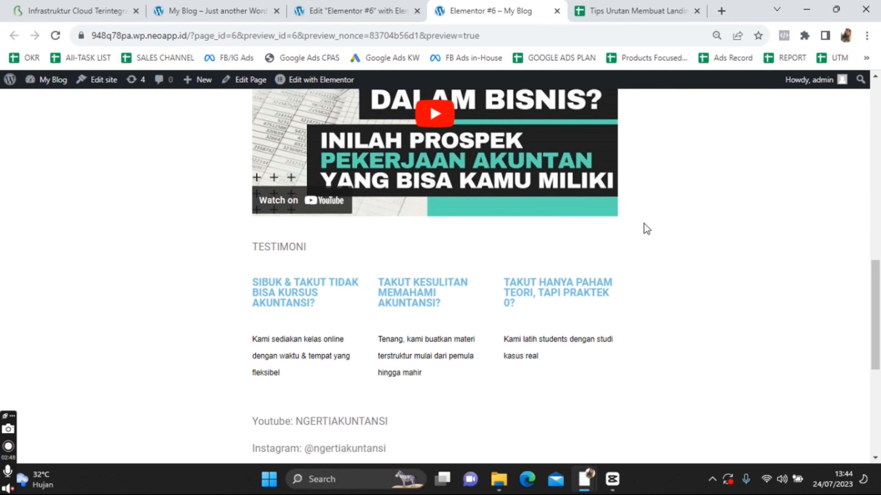
pyautogui.scroll(-2, 644, 223)
pyautogui.scroll(12, 645, 222)
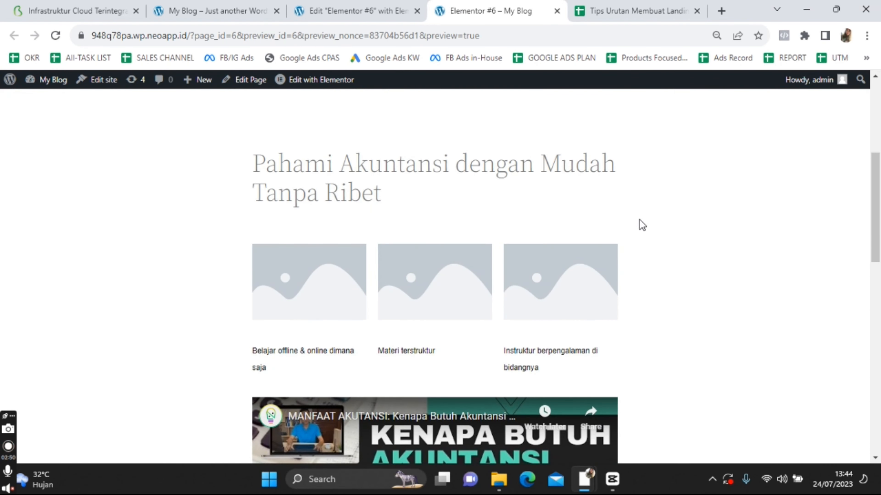
# Back in the editor, select the Pahami Akuntansi heading and its full text
pyautogui.click(405, 6)
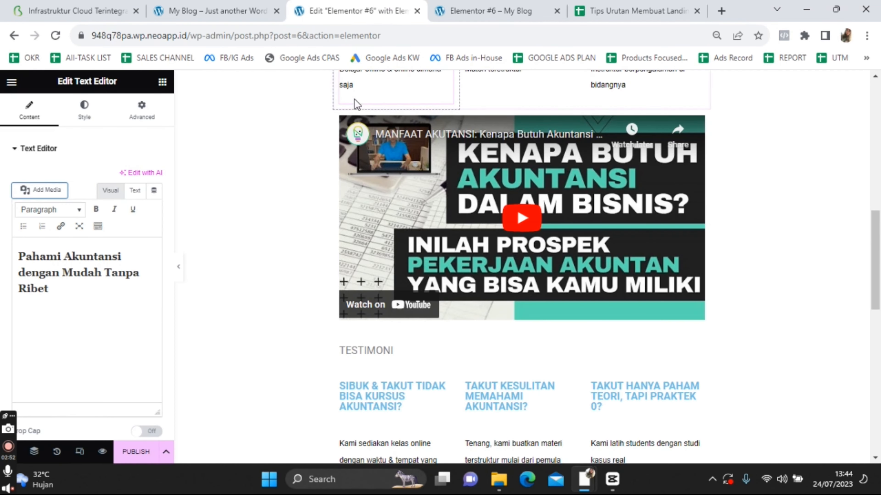
pyautogui.scroll(10, 239, 261)
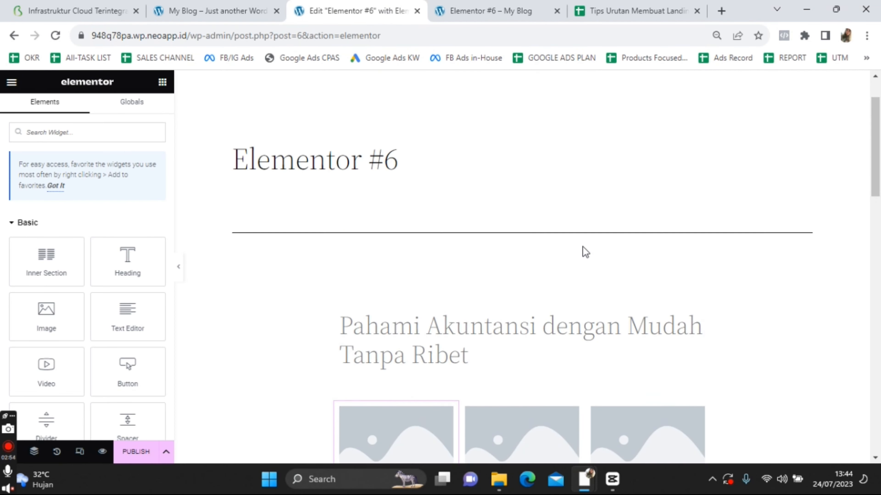
pyautogui.scroll(-3, 582, 248)
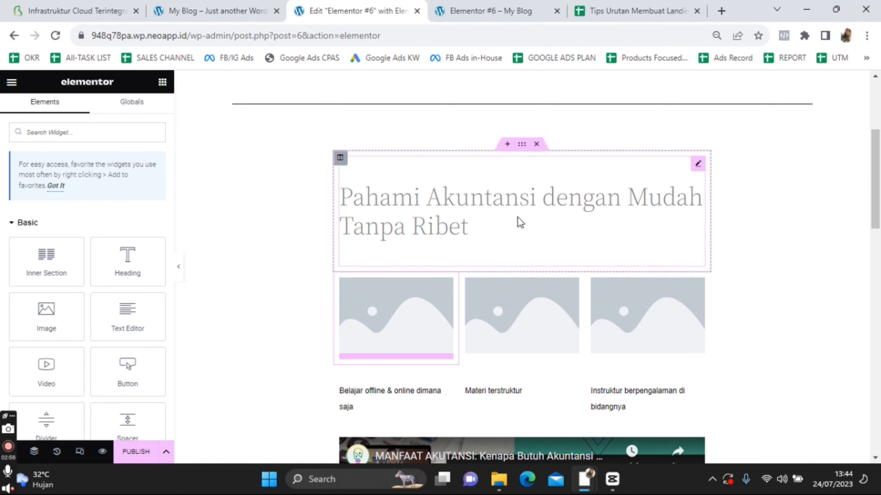
pyautogui.click(485, 218)
pyautogui.click(53, 273)
pyautogui.hotkey('ctrl', 'a')
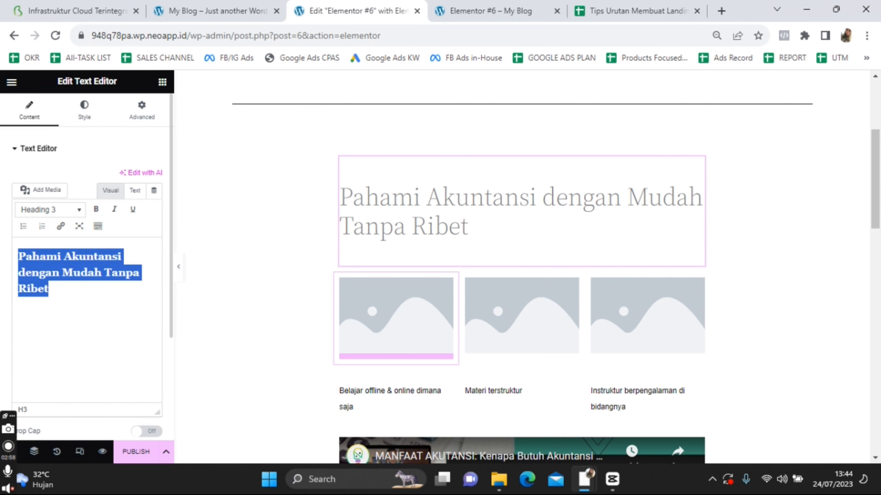
# Review the heading's Style settings
pyautogui.click(101, 112)
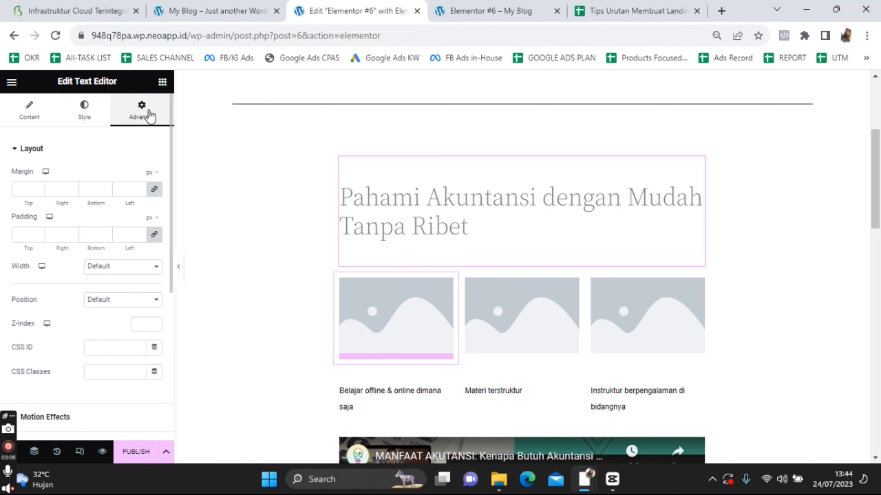
pyautogui.scroll(-3, 535, 312)
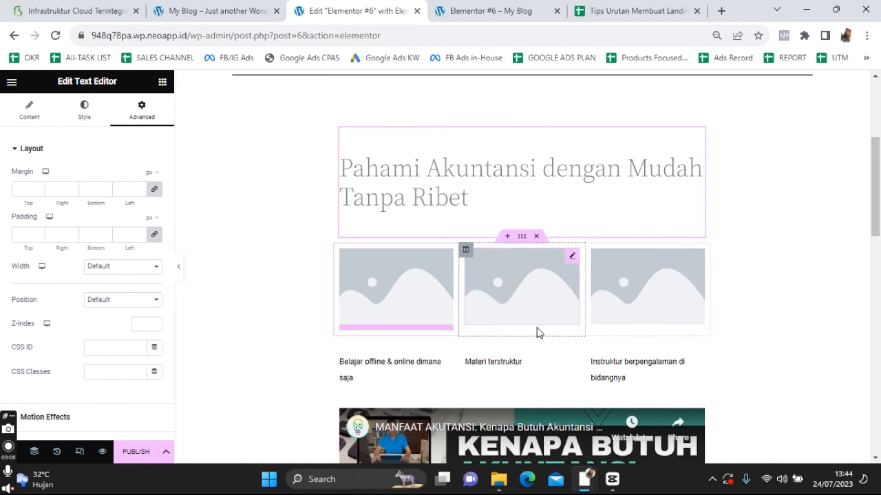
pyautogui.scroll(2, 525, 311)
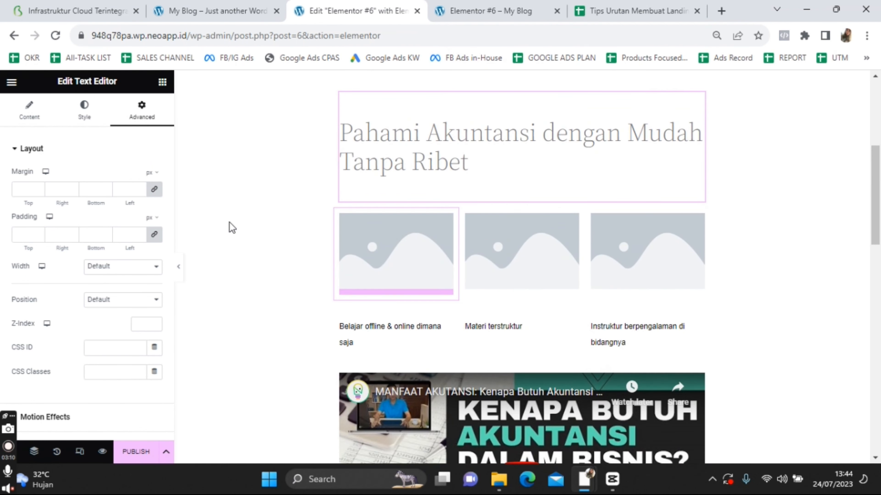
pyautogui.scroll(-2, 424, 287)
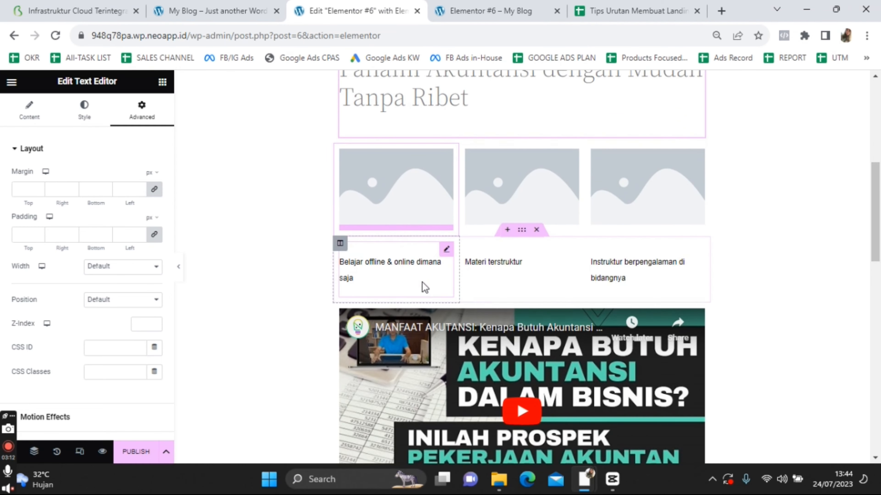
pyautogui.scroll(-3, 433, 271)
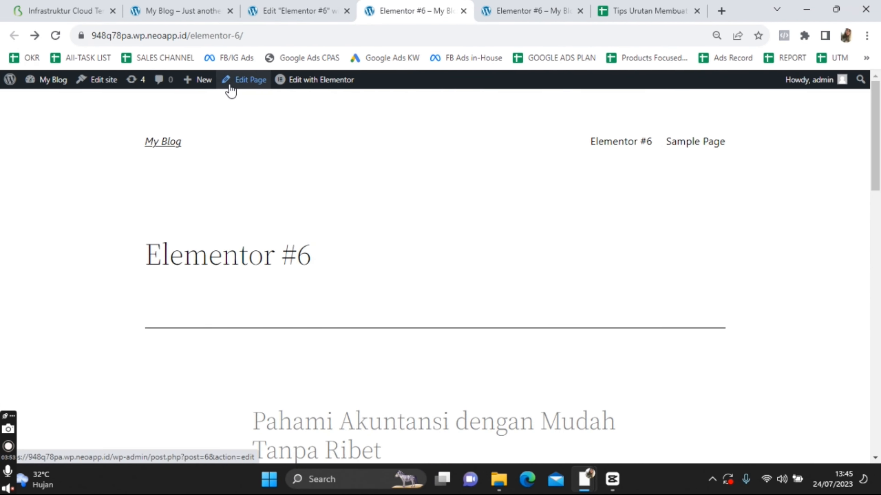
# Delete the 'Elementor #6' page title in the block editor and update the page
pyautogui.click(227, 82)
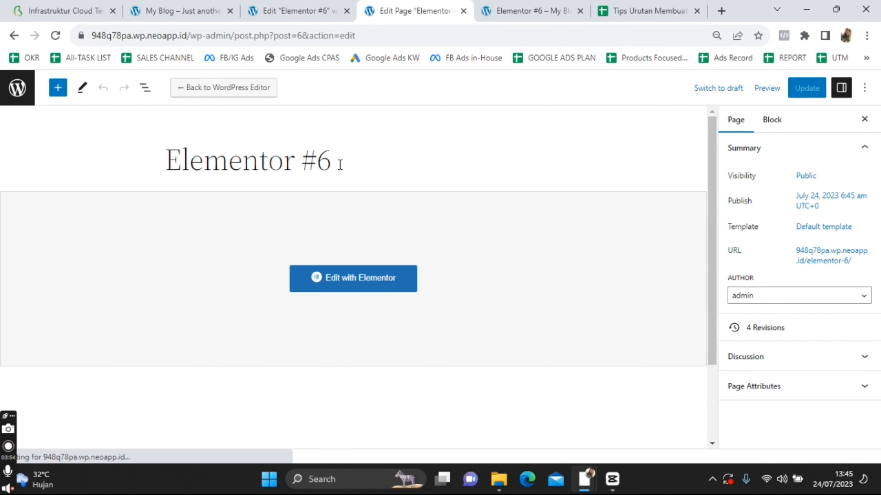
pyautogui.moveTo(340, 165); pyautogui.dragTo(163, 161)
pyautogui.write('E')
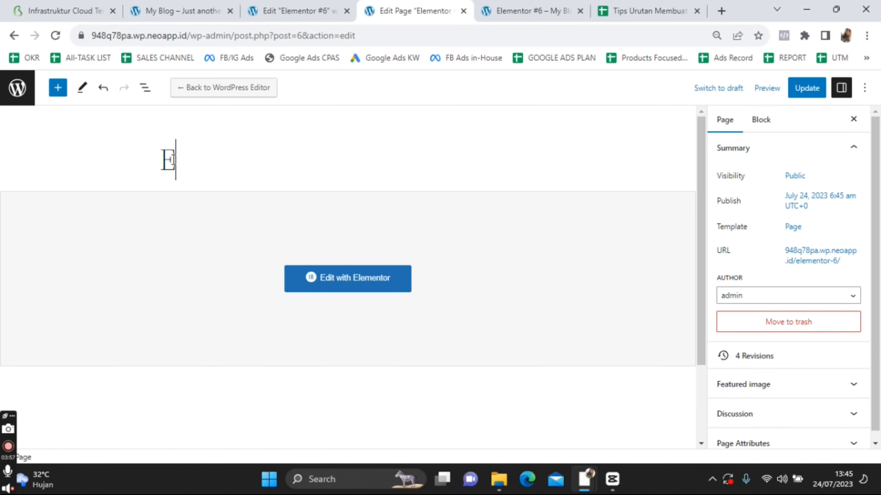
pyautogui.press('BackSpace')
pyautogui.click(807, 88)
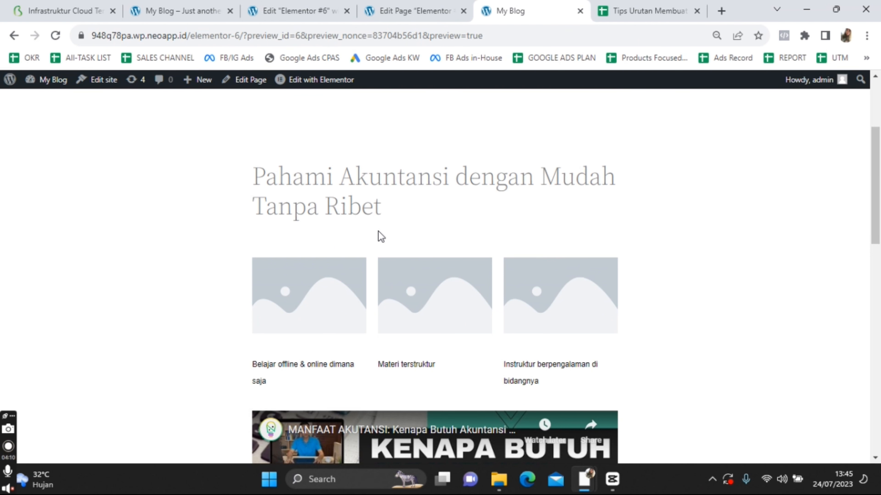
# Check the updated page, then go to the My Blog homepage
pyautogui.scroll(-15, 619, 366)
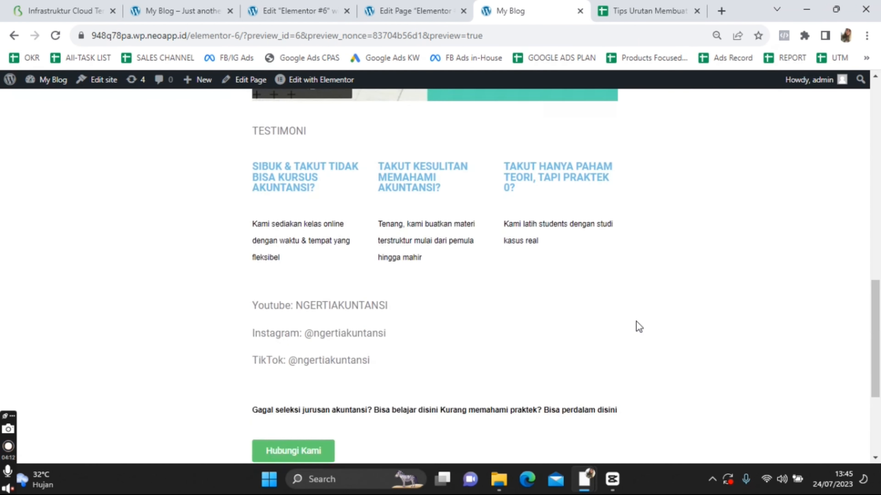
pyautogui.scroll(20, 621, 331)
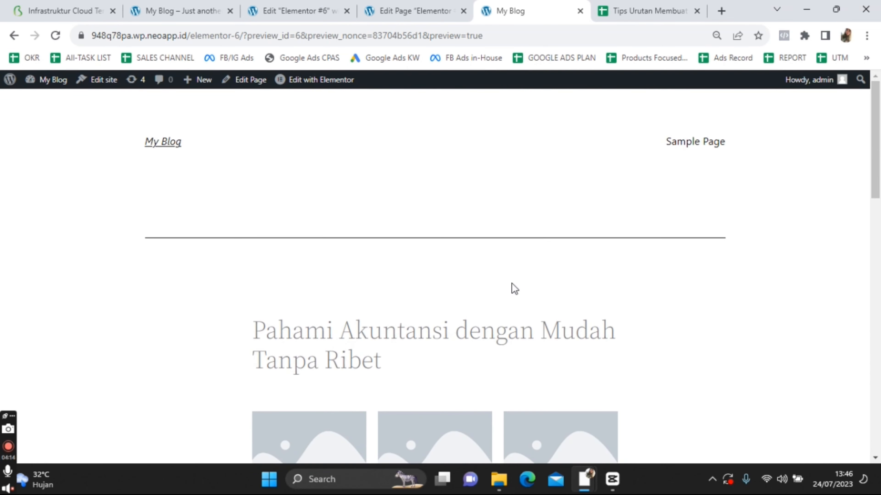
pyautogui.click(197, 5)
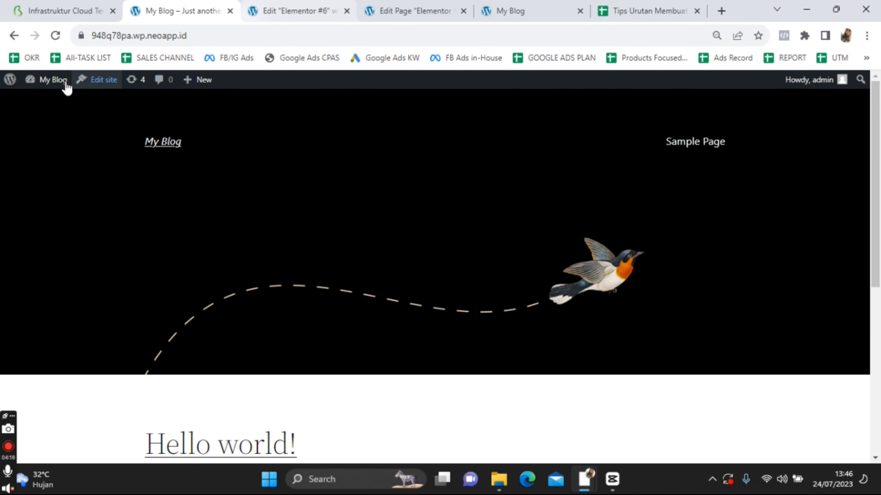
# From Appearance > Themes > Add New Theme, install and activate Hello Elementor
pyautogui.click(46, 81)
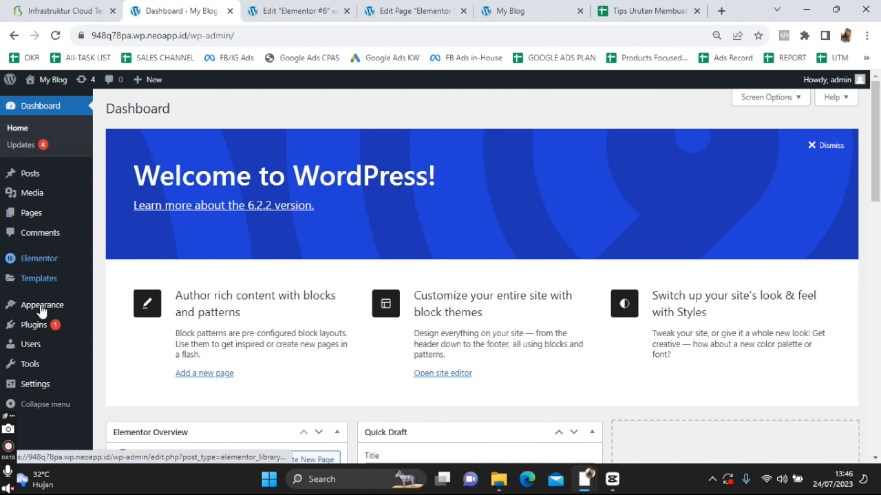
pyautogui.scroll(-2, 52, 264)
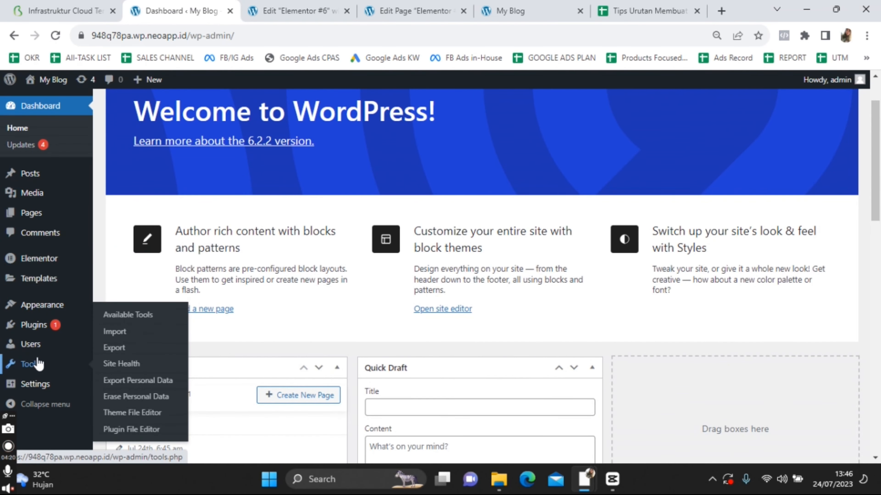
pyautogui.moveTo(42, 307)
pyautogui.click(111, 308)
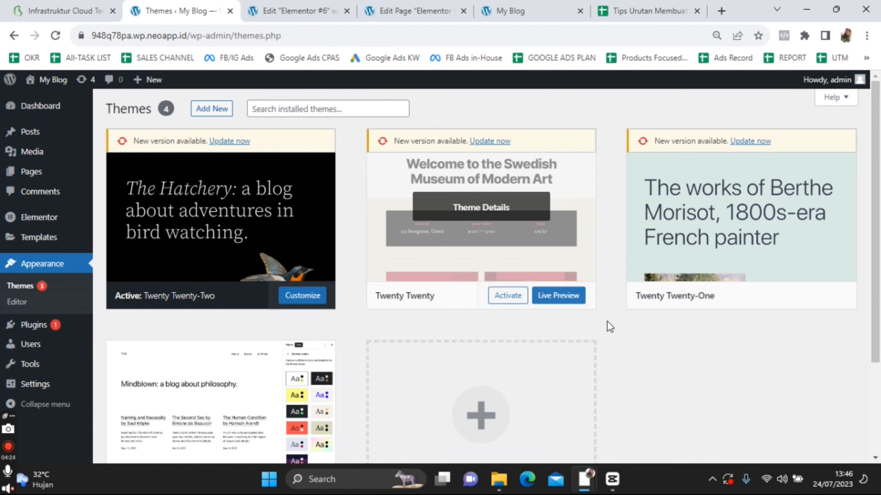
pyautogui.scroll(-4, 505, 319)
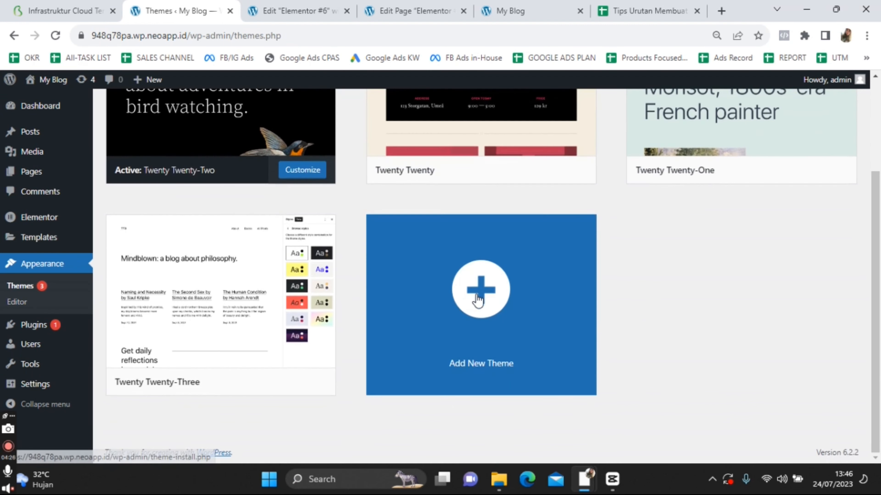
pyautogui.scroll(4, 505, 319)
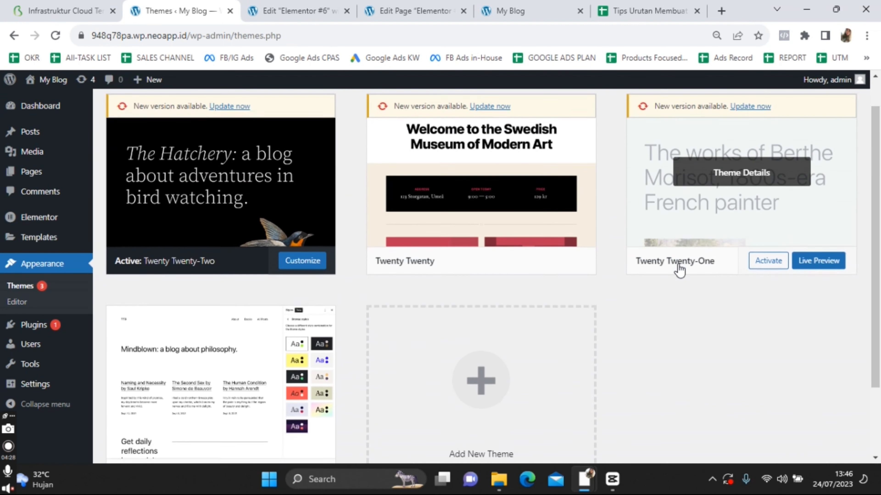
pyautogui.scroll(-3, 676, 267)
pyautogui.click(497, 308)
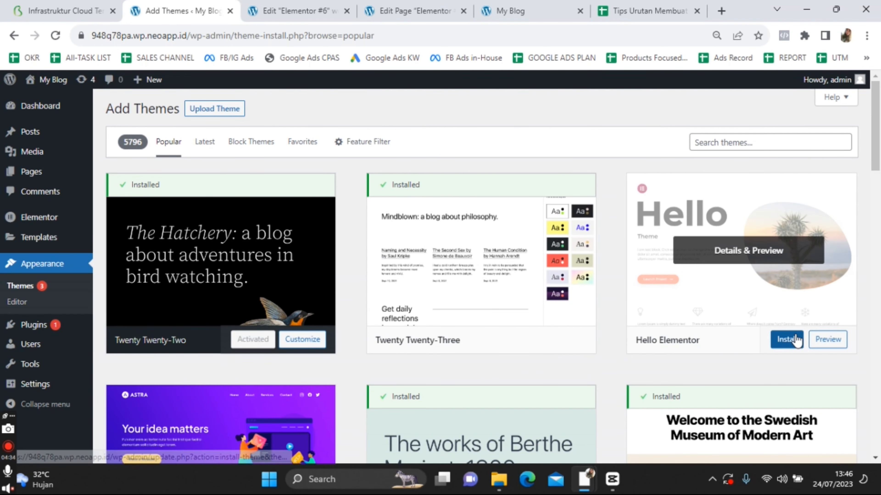
pyautogui.click(786, 339)
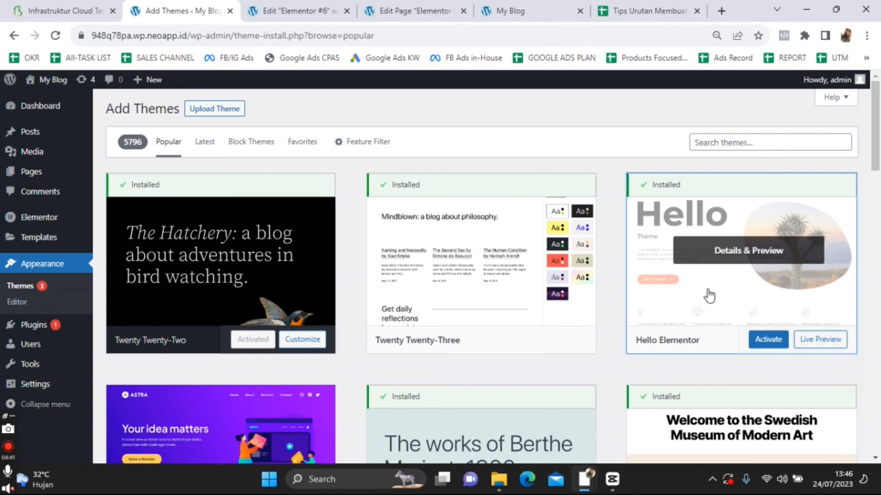
pyautogui.click(770, 342)
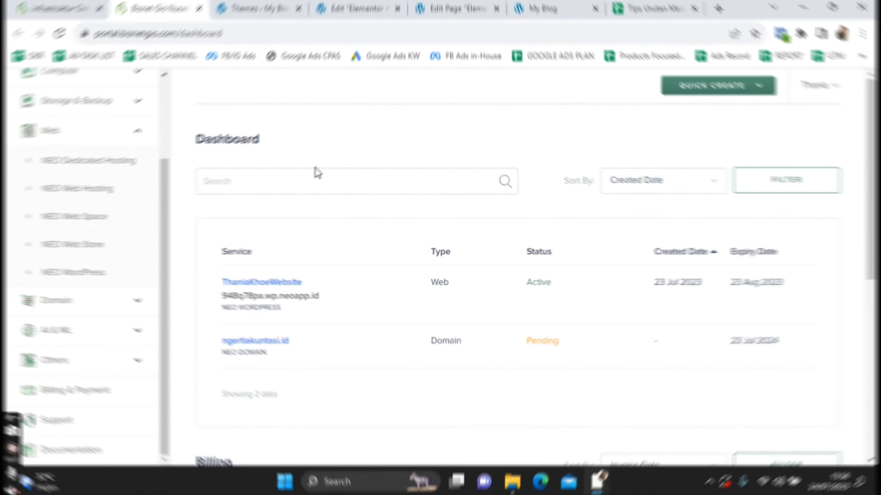
# Go to Domain > NEO Domain and start registering a new domain
pyautogui.click(136, 304)
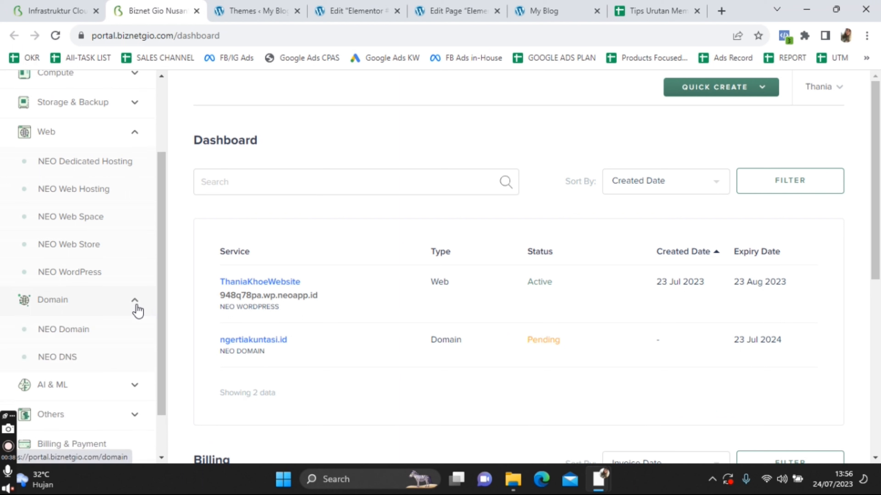
pyautogui.click(100, 332)
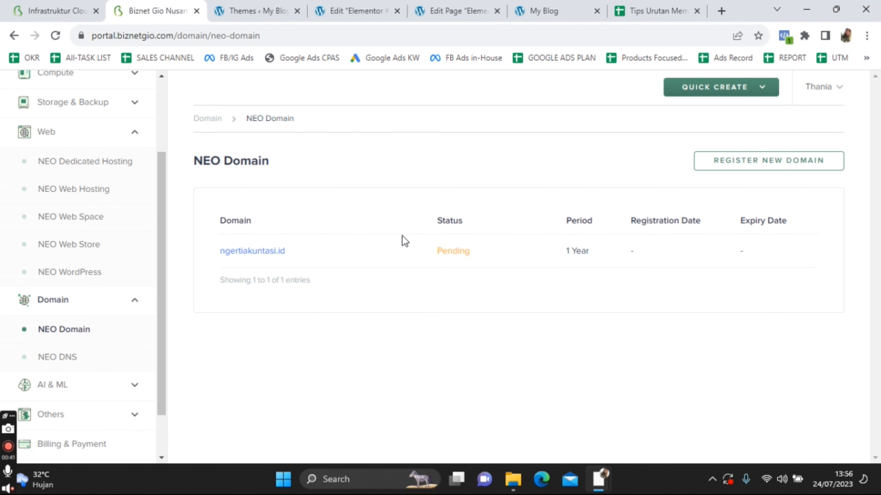
pyautogui.click(787, 170)
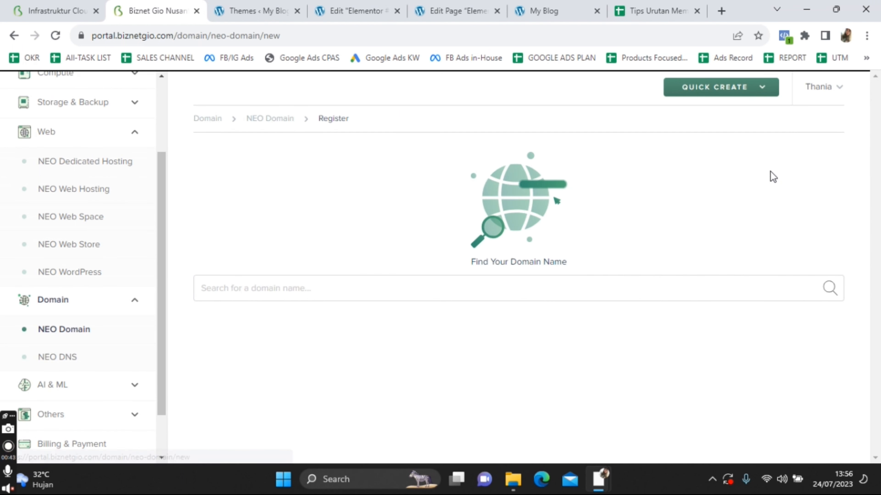
# Search for 'belajarngertiakuntansi' and review extension prices, .com at Rp200.000,00
pyautogui.click(316, 293)
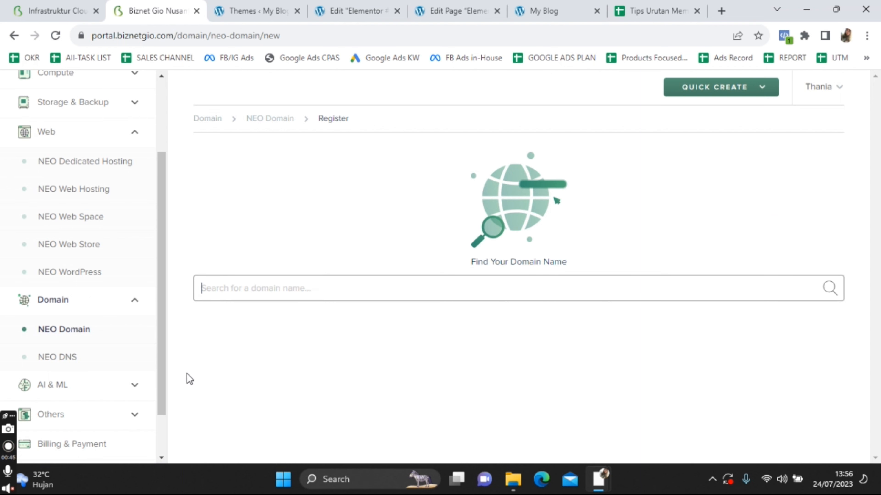
pyautogui.write('belajarngertku')
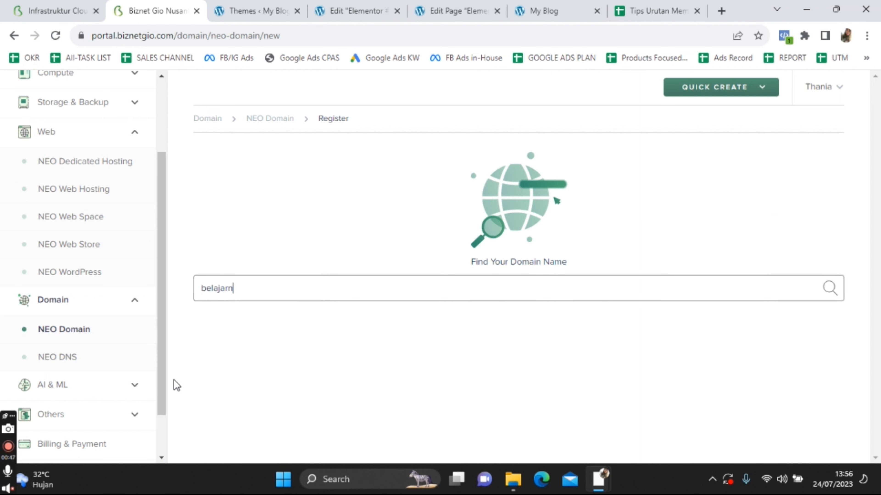
pyautogui.press('BackSpace')
pyautogui.press('BackSpace')
pyautogui.write('iakuntansi.com')
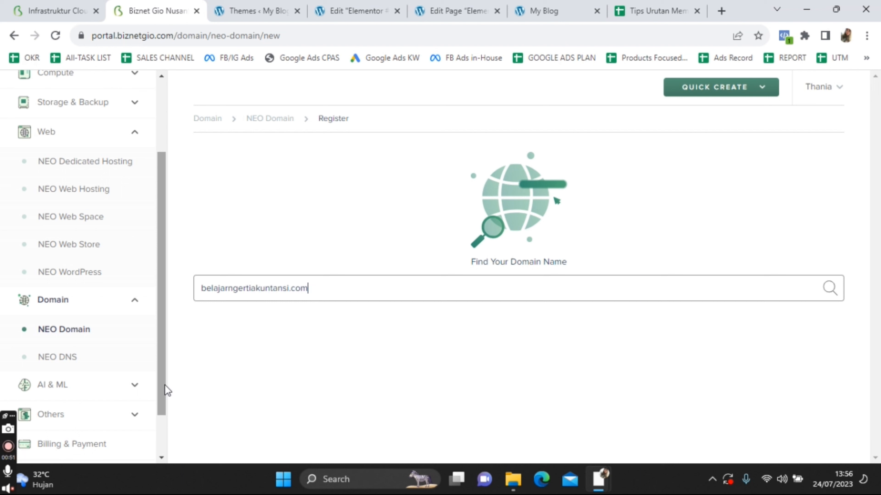
pyautogui.click(827, 292)
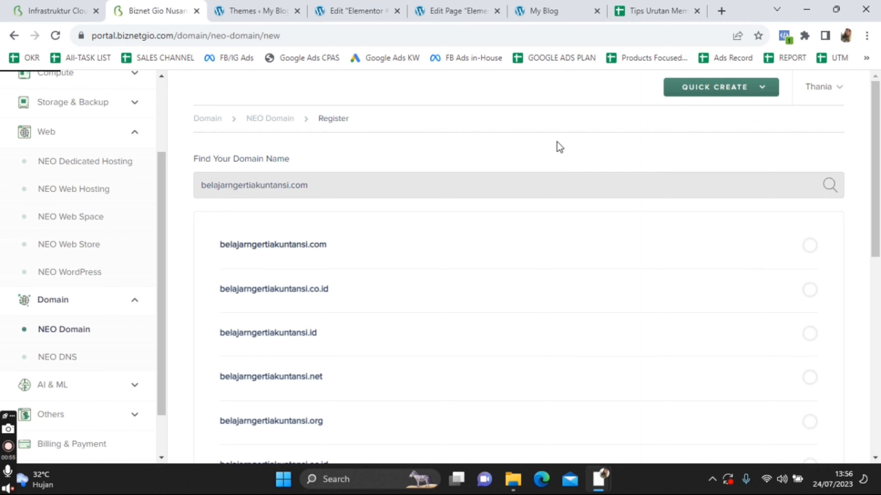
pyautogui.scroll(-5, 621, 301)
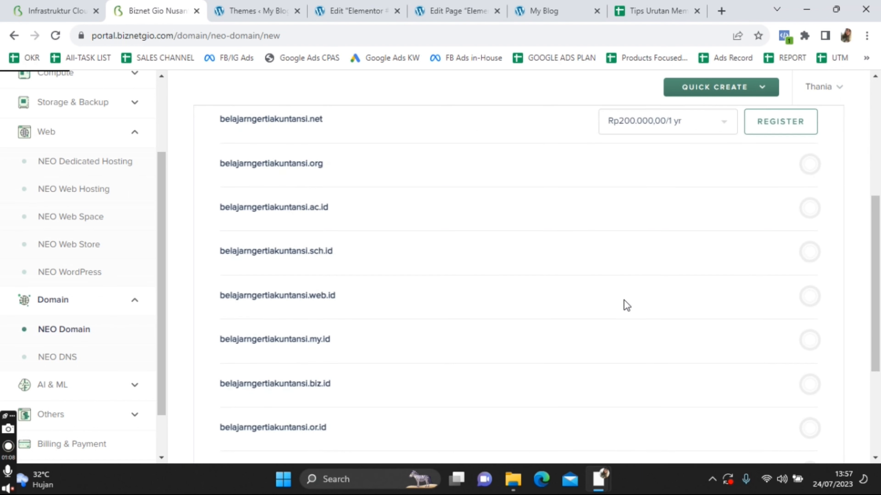
pyautogui.scroll(5, 626, 305)
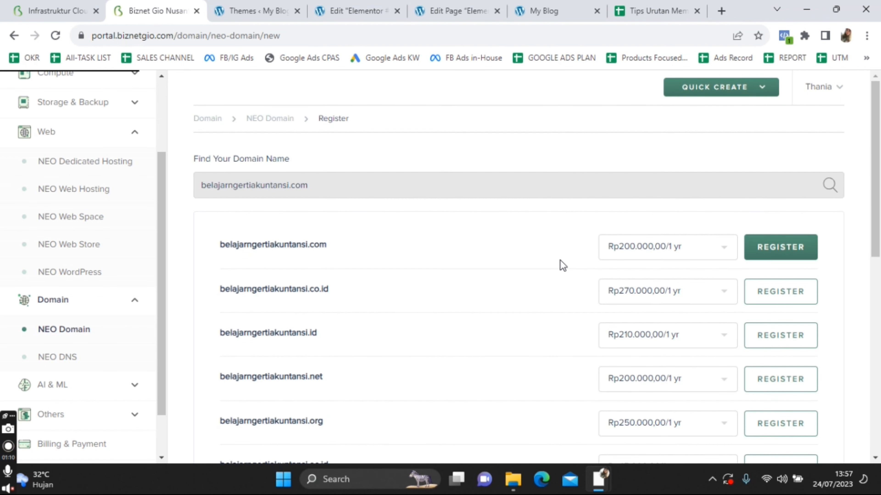
pyautogui.scroll(-10, 560, 266)
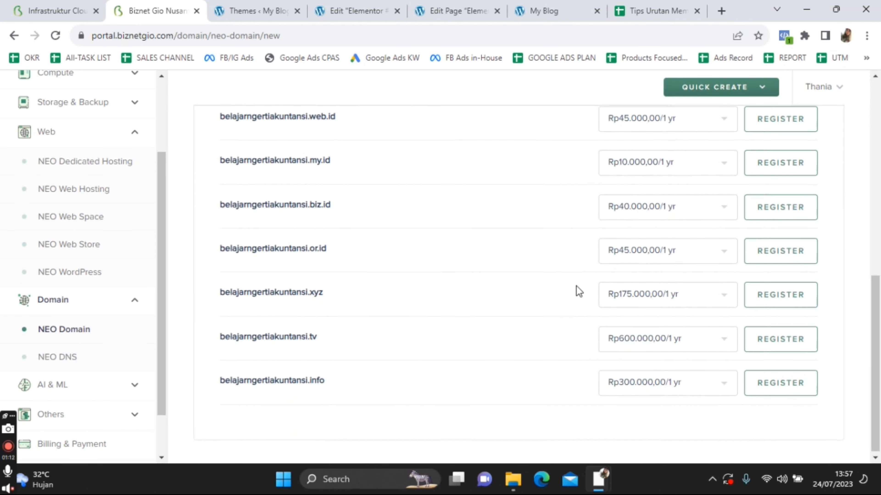
pyautogui.scroll(10, 577, 290)
# Register belajarngertiakuntansi.com for one year via Midtrans, placing the Rp222.000,00 order
pyautogui.click(810, 248)
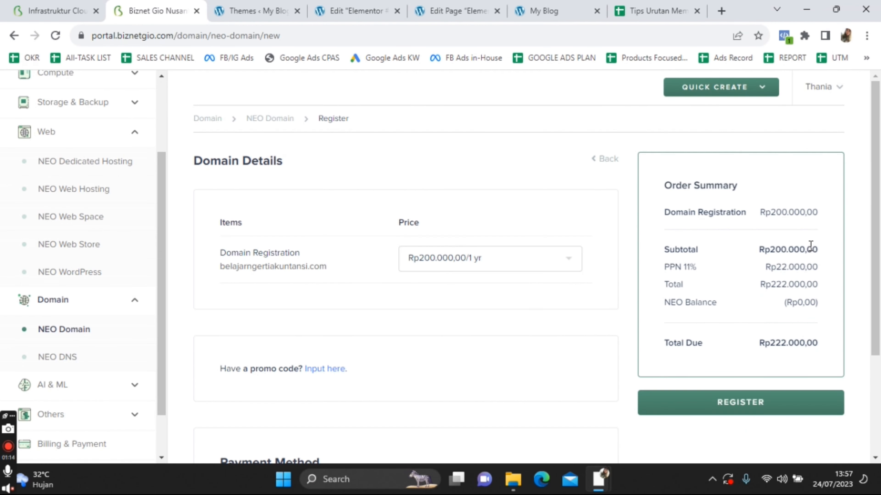
pyautogui.scroll(-3, 453, 301)
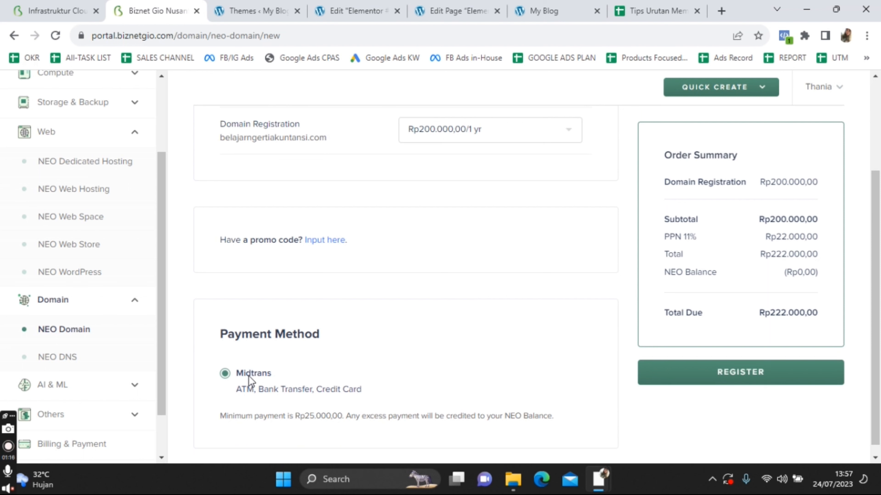
pyautogui.click(734, 382)
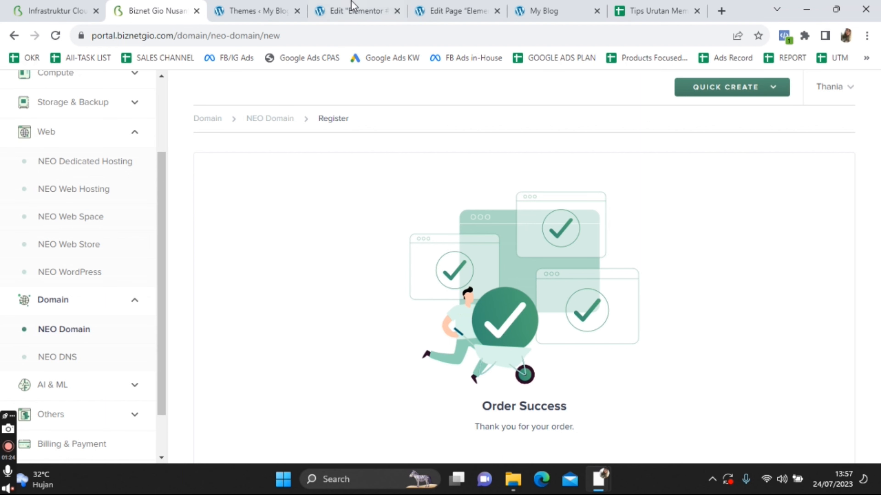
# On the My Blog preview tab, replace the address bar URL with 'belajarngertiakuntansi.com' without loading it
pyautogui.click(518, 5)
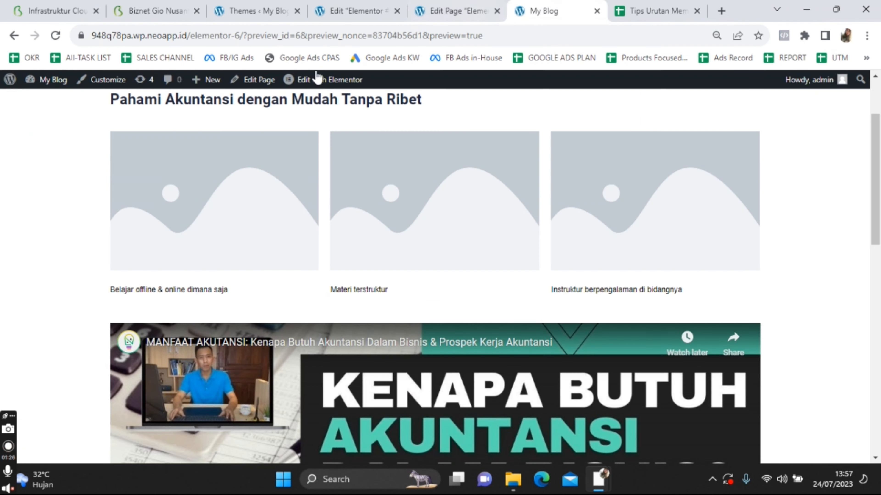
pyautogui.moveTo(187, 35); pyautogui.dragTo(90, 36)
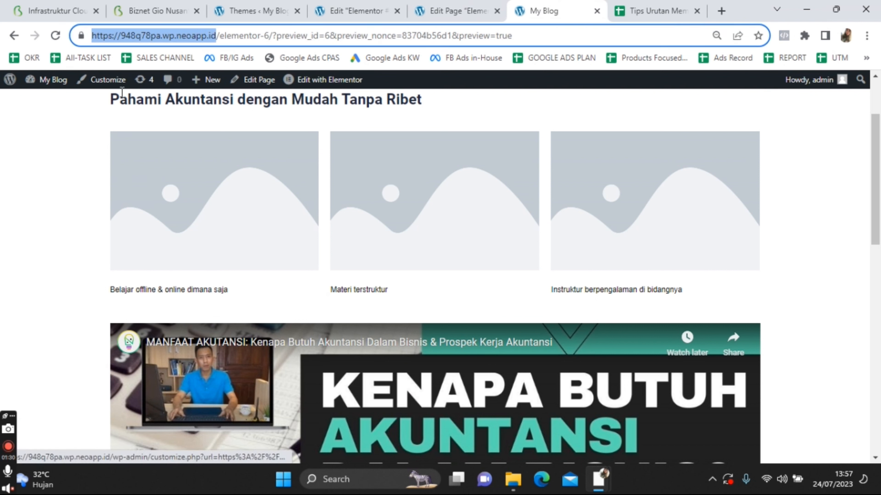
pyautogui.write('belajarngertiakunta')
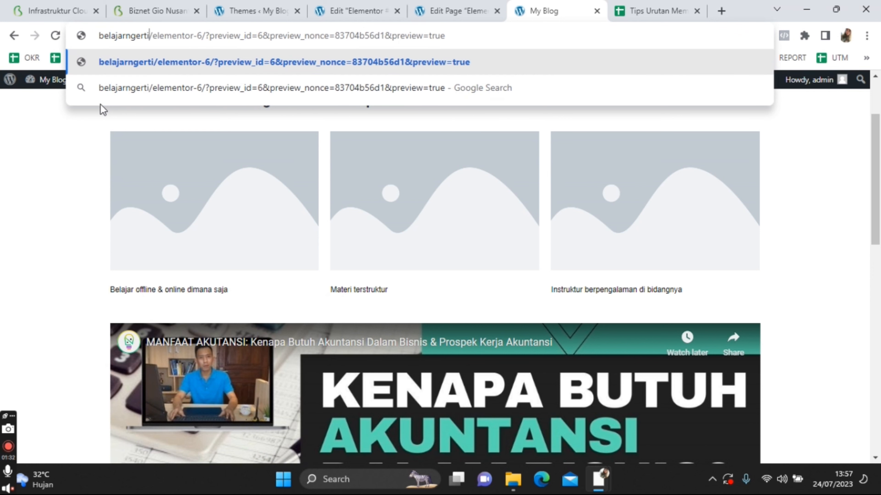
pyautogui.write('nsi.com')
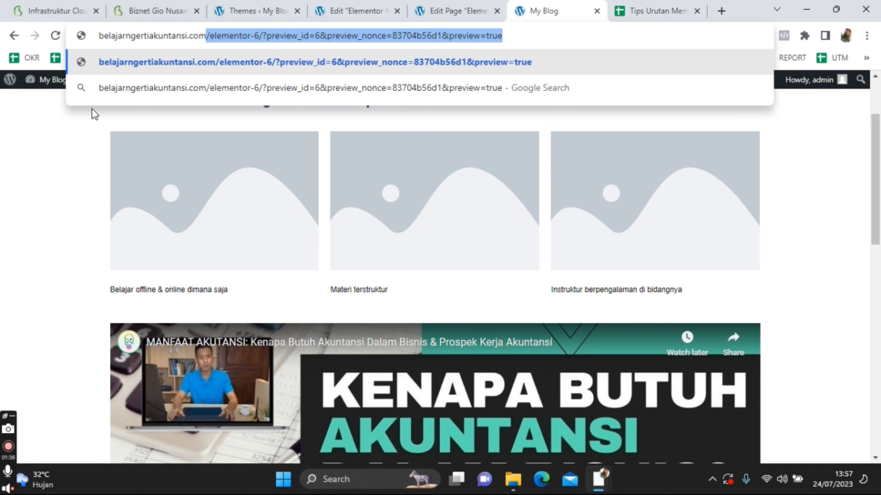
pyautogui.press('Delete')
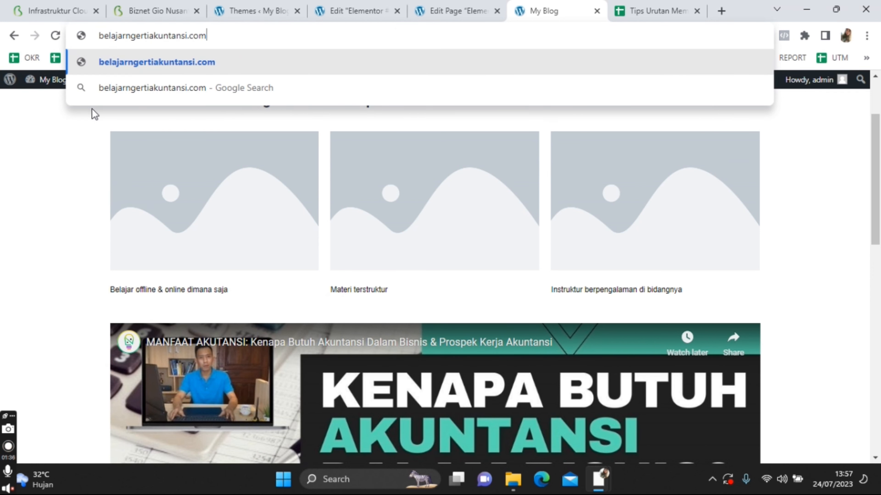